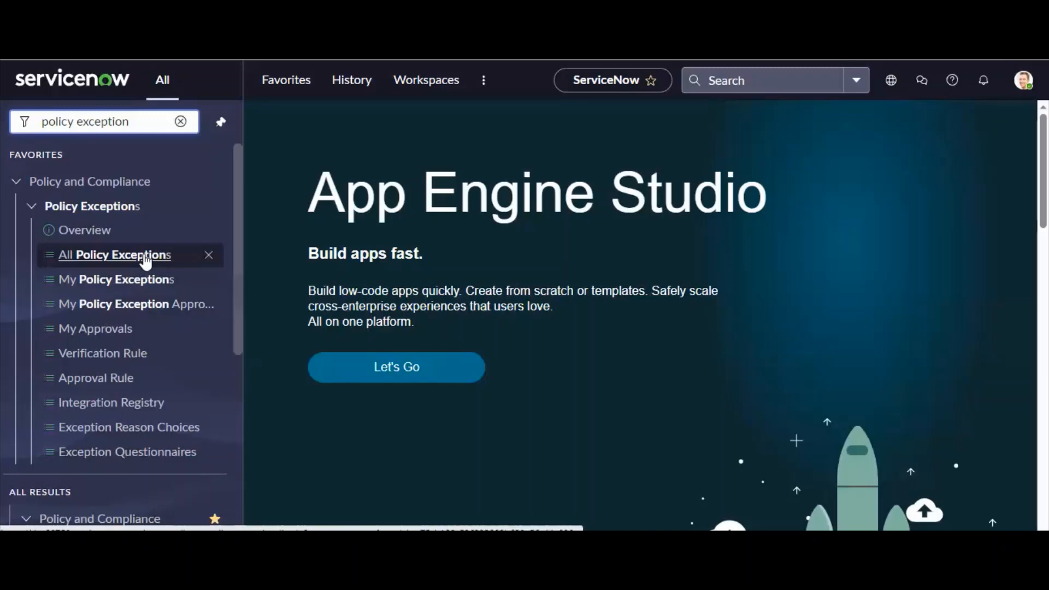
Review the charts on the Policy Exception Overview dashboard and dismiss its application scope notice.
{"action": "left_click", "coordinate": [146, 259]}
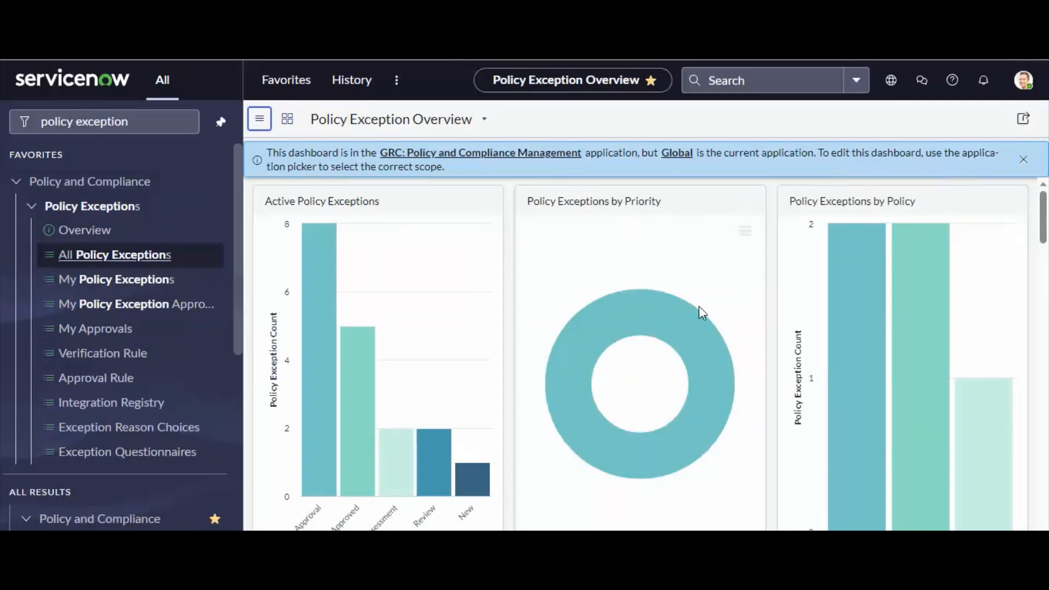
{"action": "scroll", "coordinate": [702, 312], "scroll_direction": "down", "scroll_amount": 8}
{"action": "scroll", "coordinate": [604, 316], "scroll_direction": "up", "scroll_amount": 5}
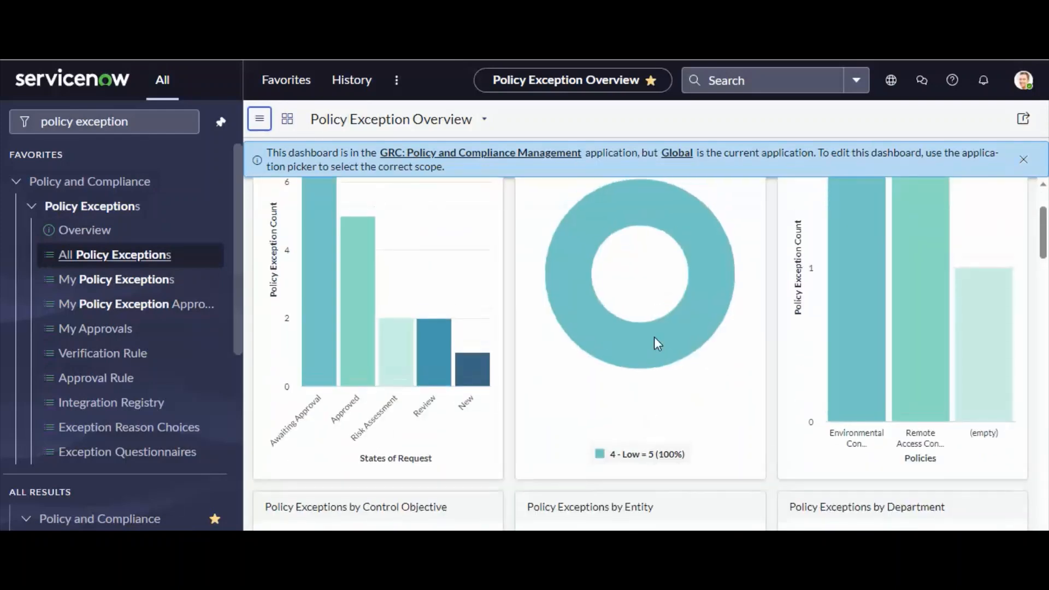
{"action": "scroll", "coordinate": [655, 338], "scroll_direction": "up", "scroll_amount": 3}
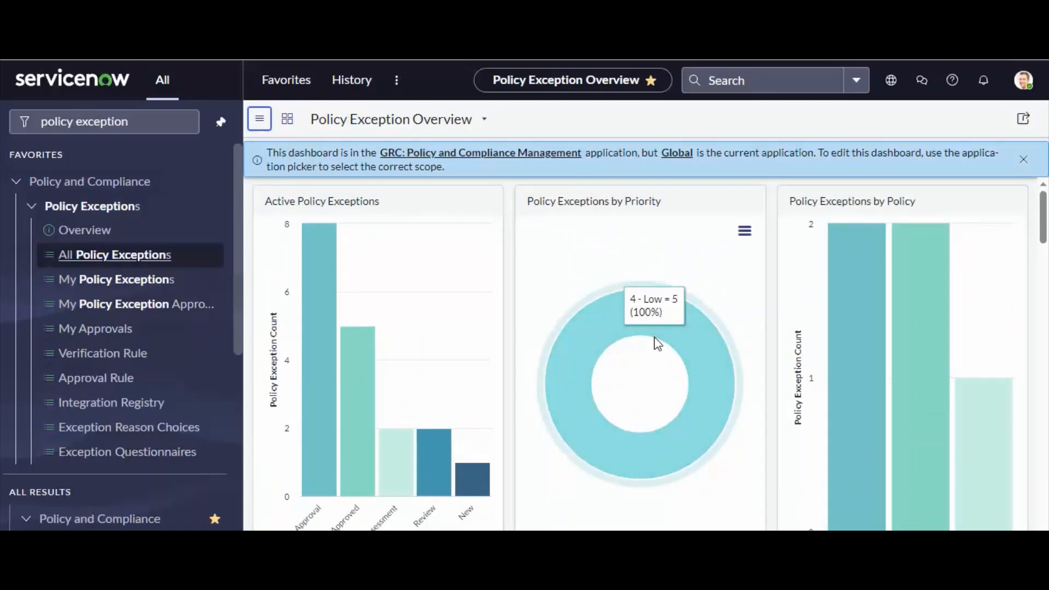
{"action": "left_click", "coordinate": [1024, 160]}
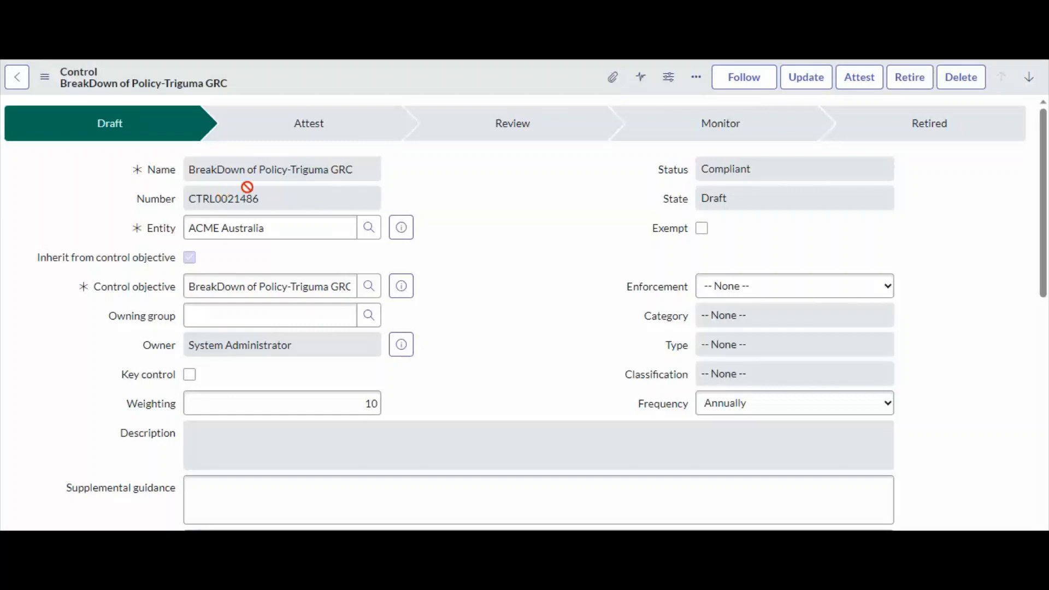
Examine the name, number, state and status of the BreakDown of Policy-Triguma GRC control.
{"action": "left_click_drag", "start_coordinate": [285, 205], "coordinate": [153, 205]}
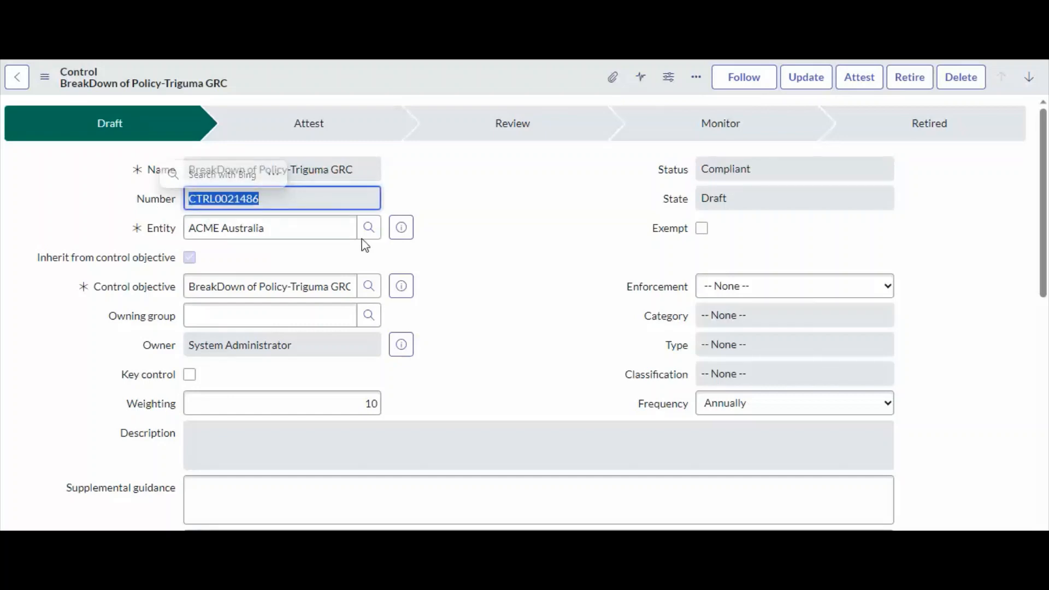
{"action": "left_click", "coordinate": [727, 236]}
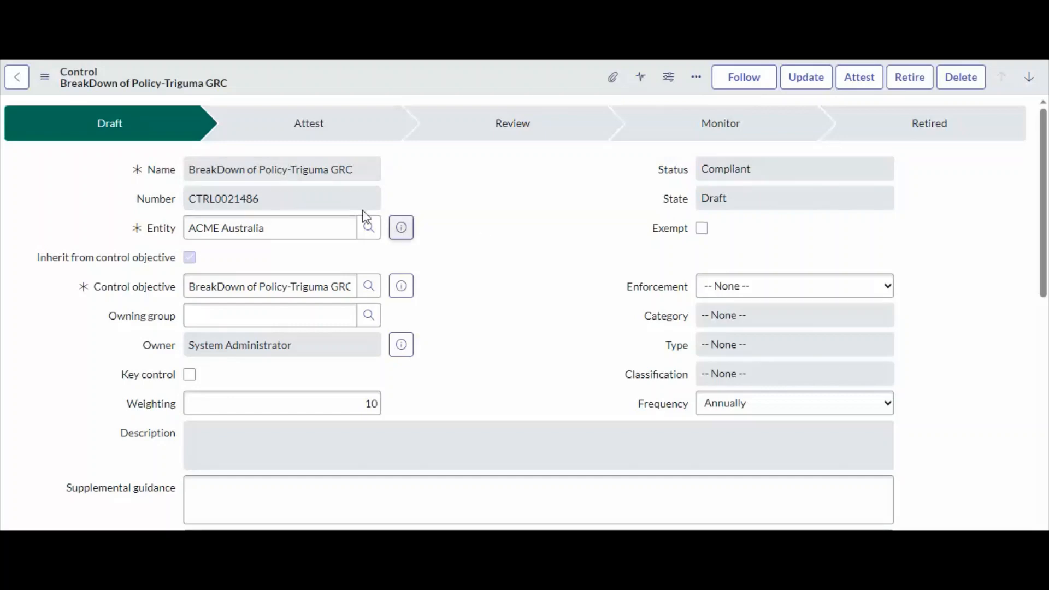
{"action": "left_click_drag", "start_coordinate": [349, 171], "coordinate": [146, 171]}
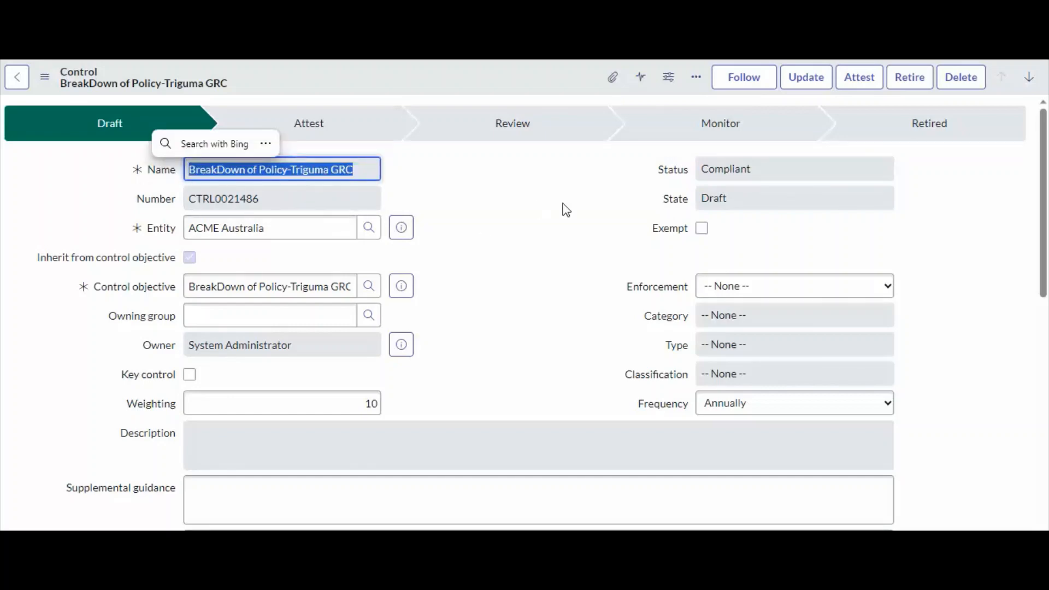
{"action": "left_click", "coordinate": [524, 200]}
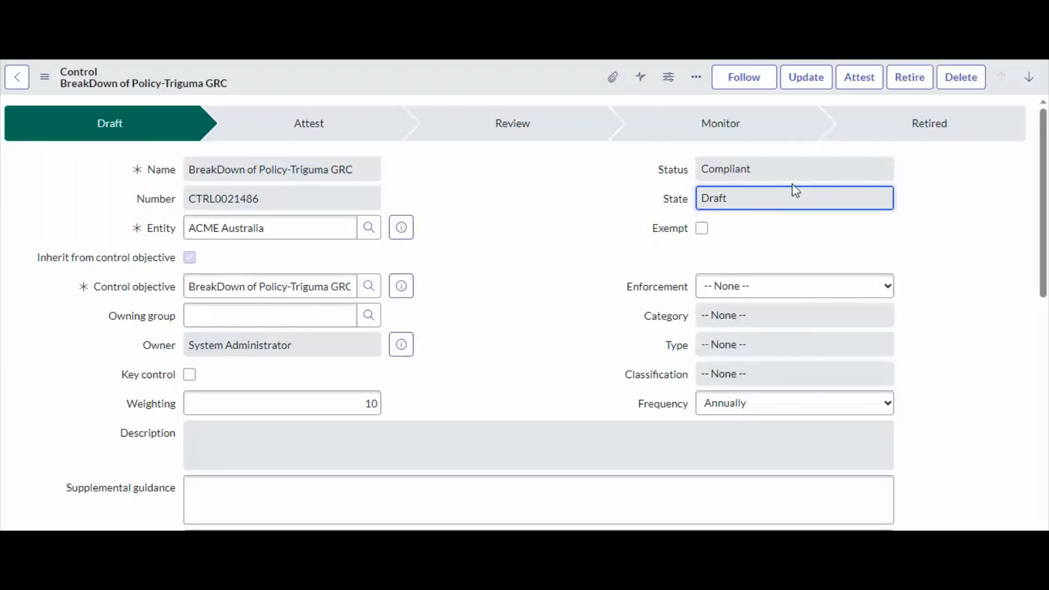
{"action": "left_click", "coordinate": [715, 169]}
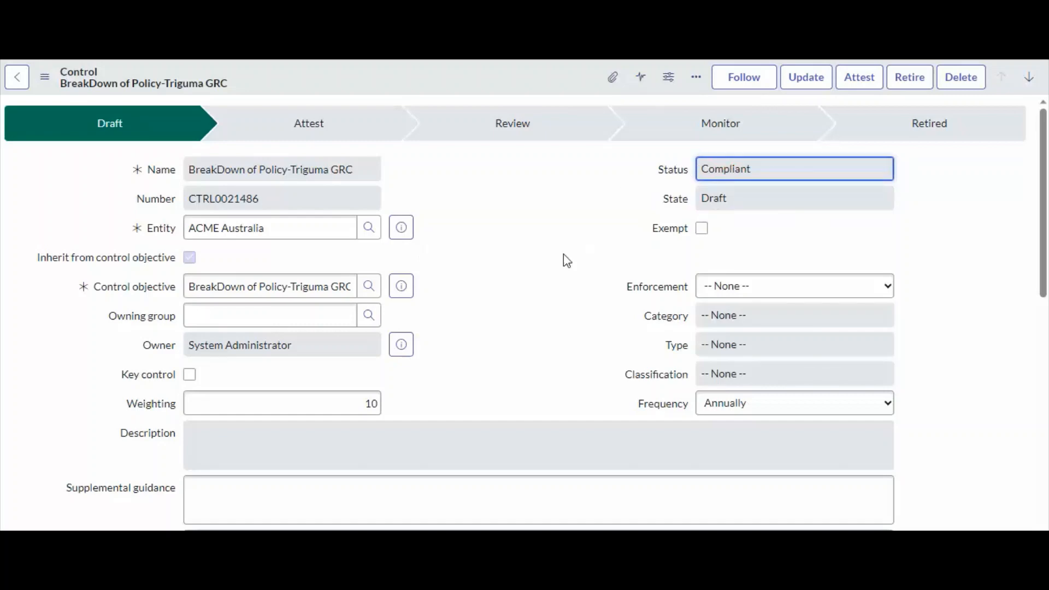
Examine the state of each issue related to the control and compare it with the control's status.
{"action": "scroll", "coordinate": [549, 286], "scroll_direction": "down", "scroll_amount": 10}
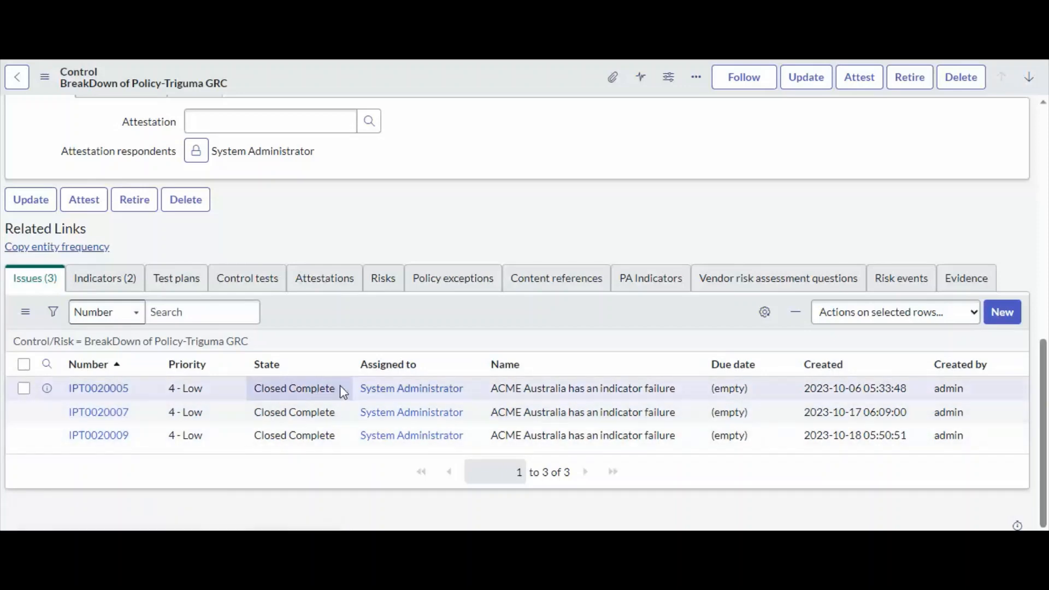
{"action": "left_click_drag", "start_coordinate": [340, 386], "coordinate": [243, 387]}
{"action": "left_click_drag", "start_coordinate": [346, 411], "coordinate": [242, 415]}
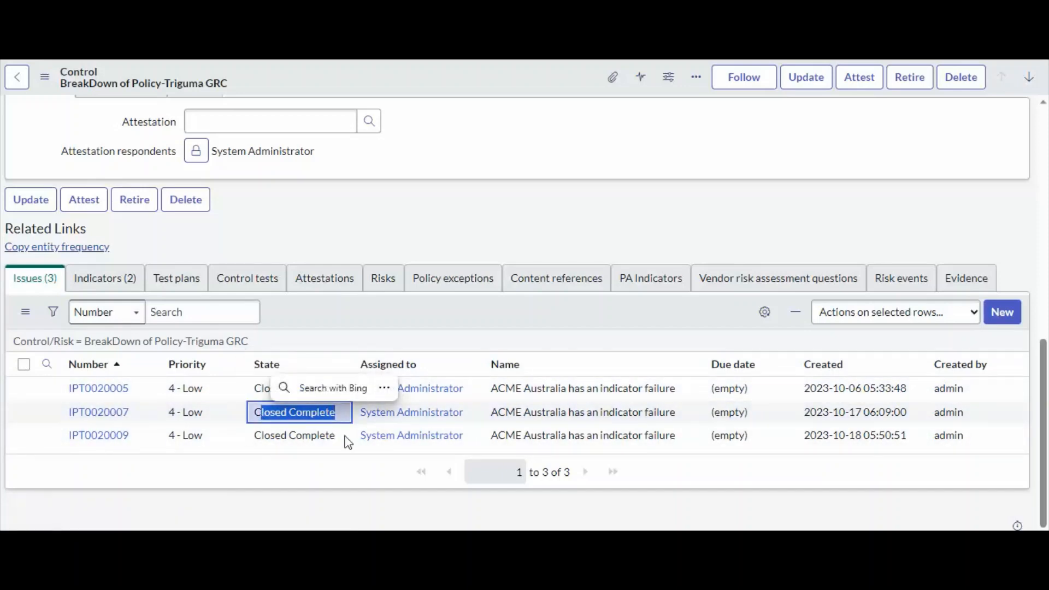
{"action": "left_click_drag", "start_coordinate": [346, 435], "coordinate": [248, 433]}
{"action": "left_click", "coordinate": [314, 413]}
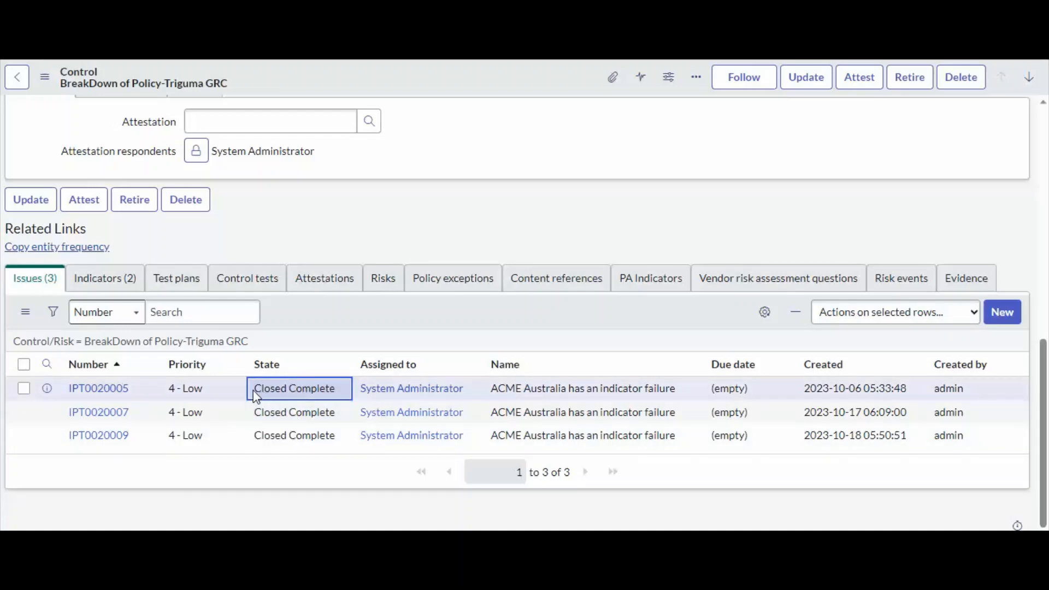
{"action": "left_click_drag", "start_coordinate": [257, 390], "coordinate": [339, 389]}
{"action": "left_click_drag", "start_coordinate": [254, 414], "coordinate": [326, 414]}
{"action": "left_click_drag", "start_coordinate": [253, 437], "coordinate": [343, 441]}
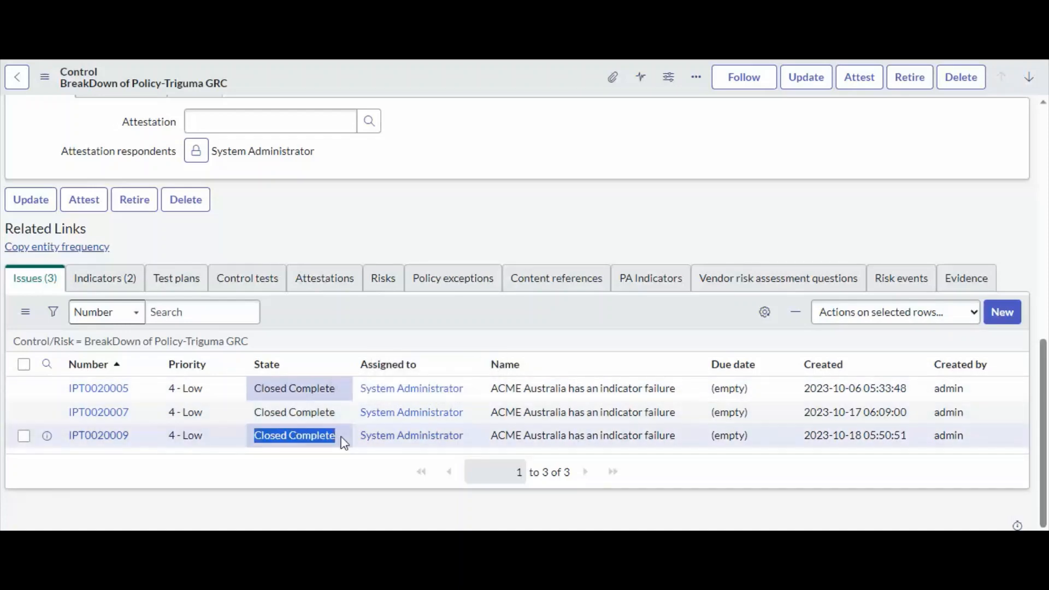
{"action": "left_click_drag", "start_coordinate": [251, 414], "coordinate": [359, 417]}
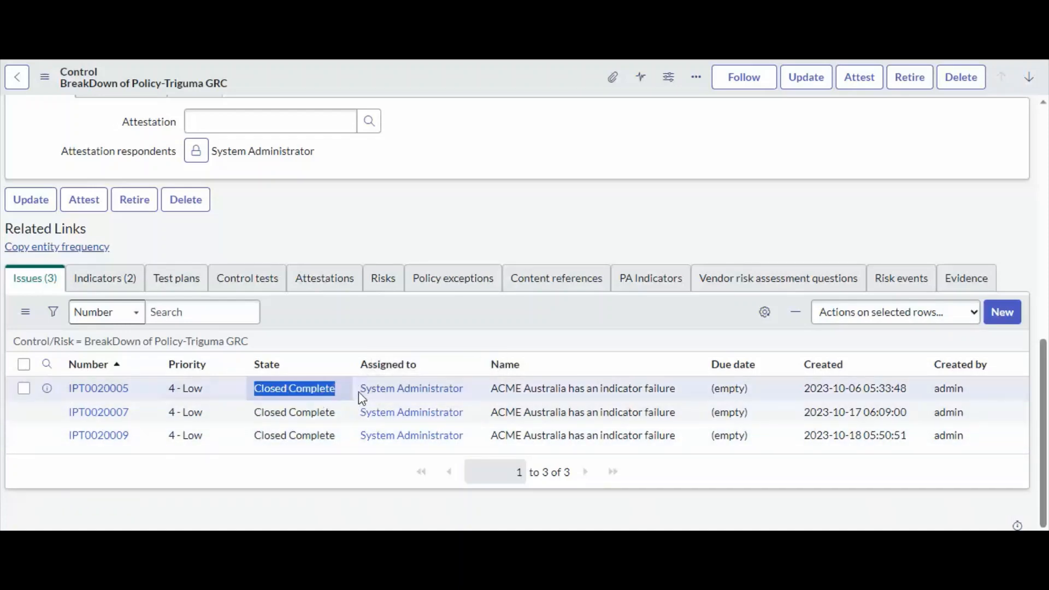
{"action": "scroll", "coordinate": [377, 341], "scroll_direction": "up", "scroll_amount": 10}
{"action": "left_click", "coordinate": [758, 169]}
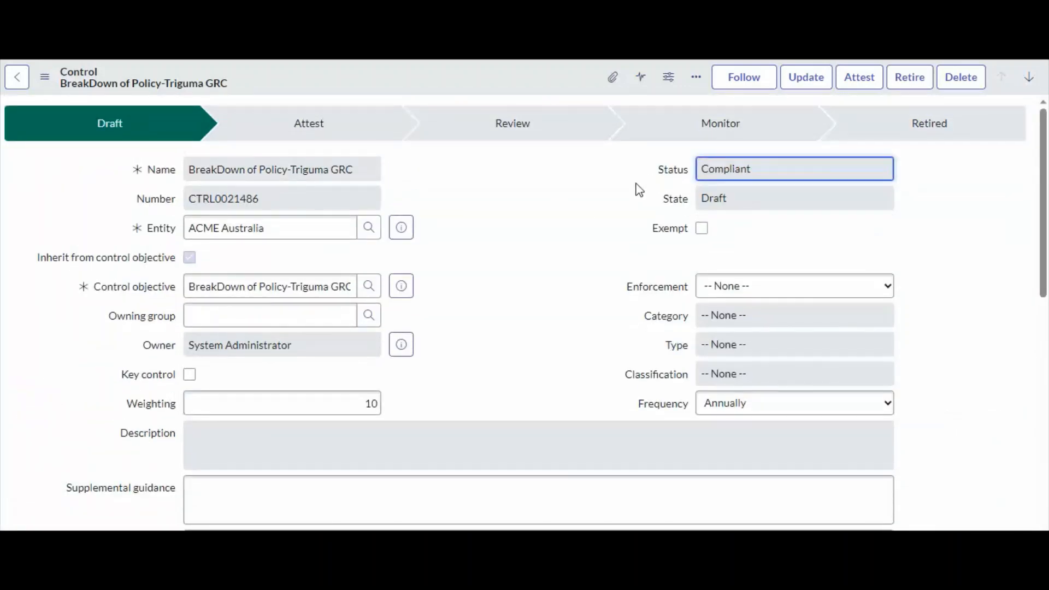
{"action": "left_click", "coordinate": [564, 238]}
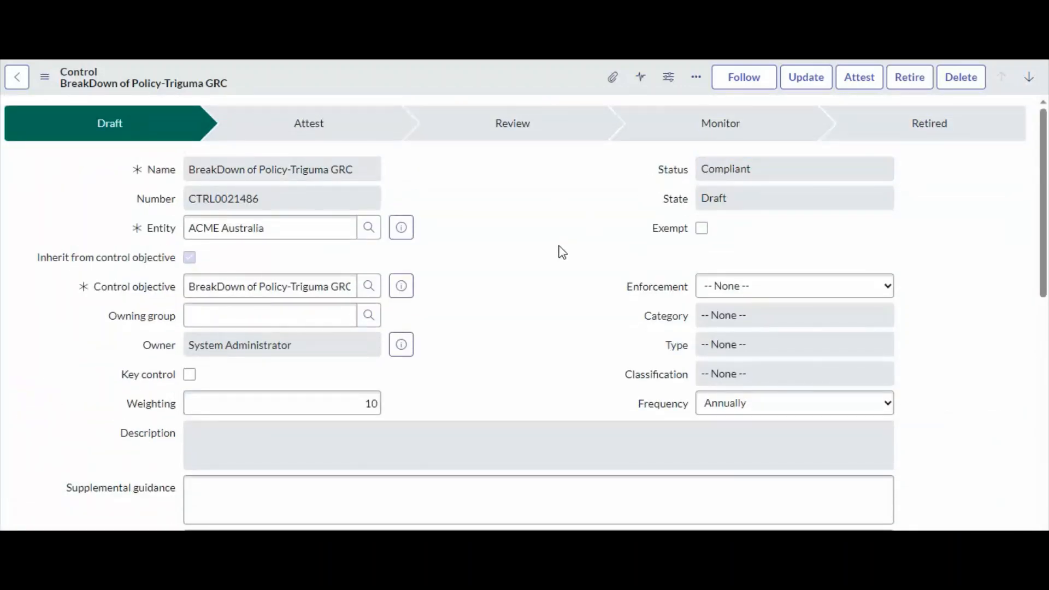
Show the control's related indicators and read their names.
{"action": "scroll", "coordinate": [563, 252], "scroll_direction": "down", "scroll_amount": 10}
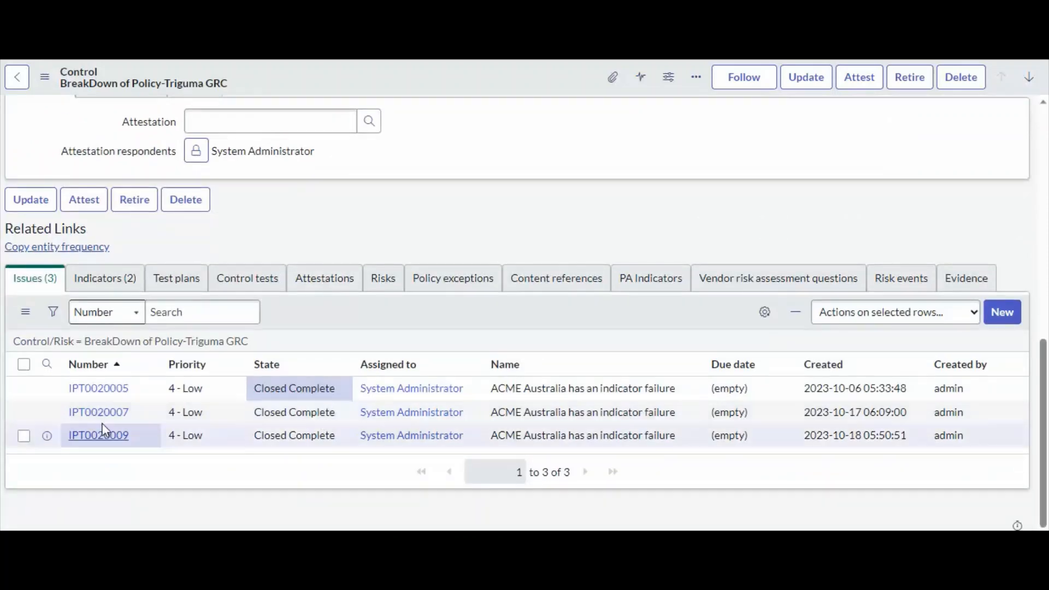
{"action": "left_click", "coordinate": [110, 280]}
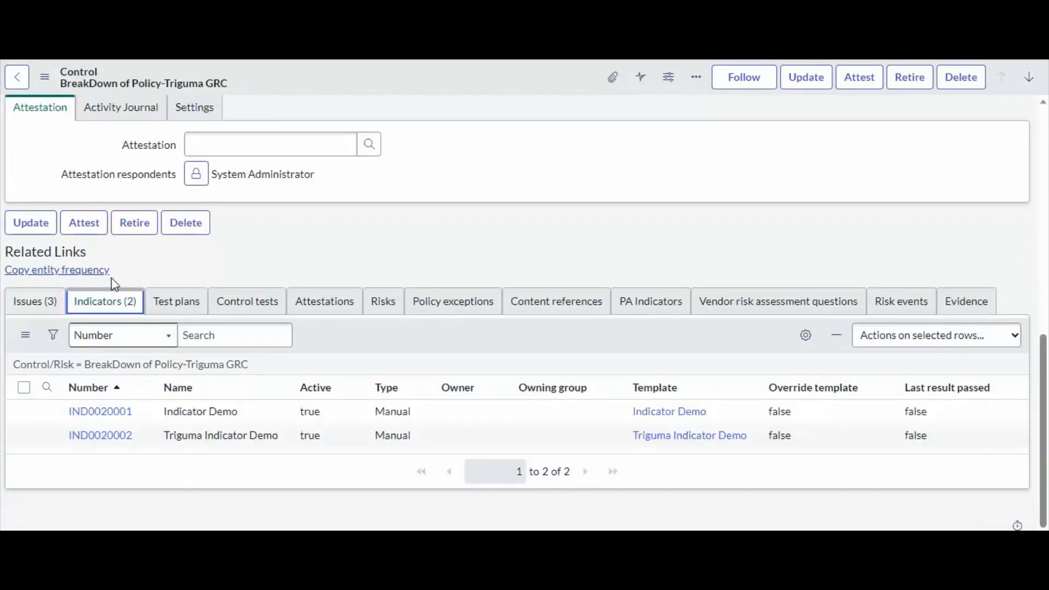
{"action": "double_click", "coordinate": [235, 414]}
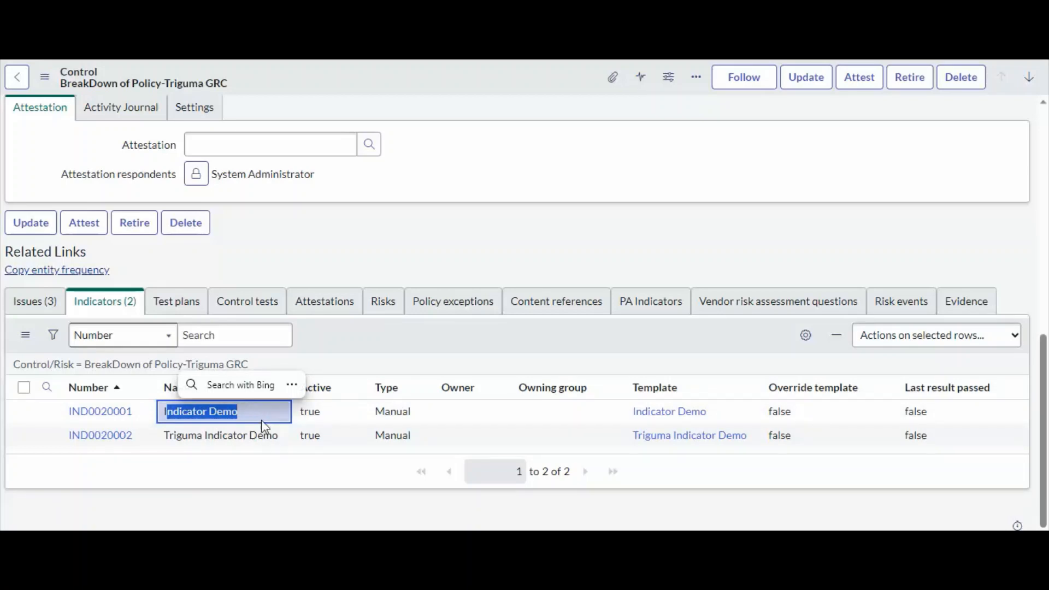
{"action": "left_click_drag", "start_coordinate": [284, 440], "coordinate": [147, 439]}
{"action": "left_click", "coordinate": [204, 475]}
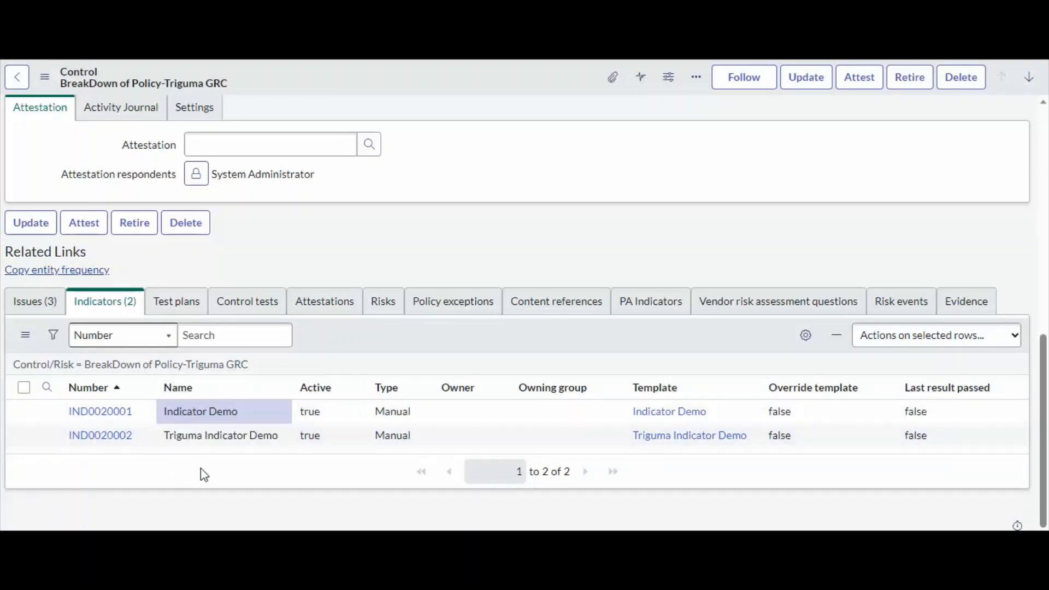
Return to the control's related issues and check its status field again.
{"action": "scroll", "coordinate": [398, 356], "scroll_direction": "up", "scroll_amount": 10}
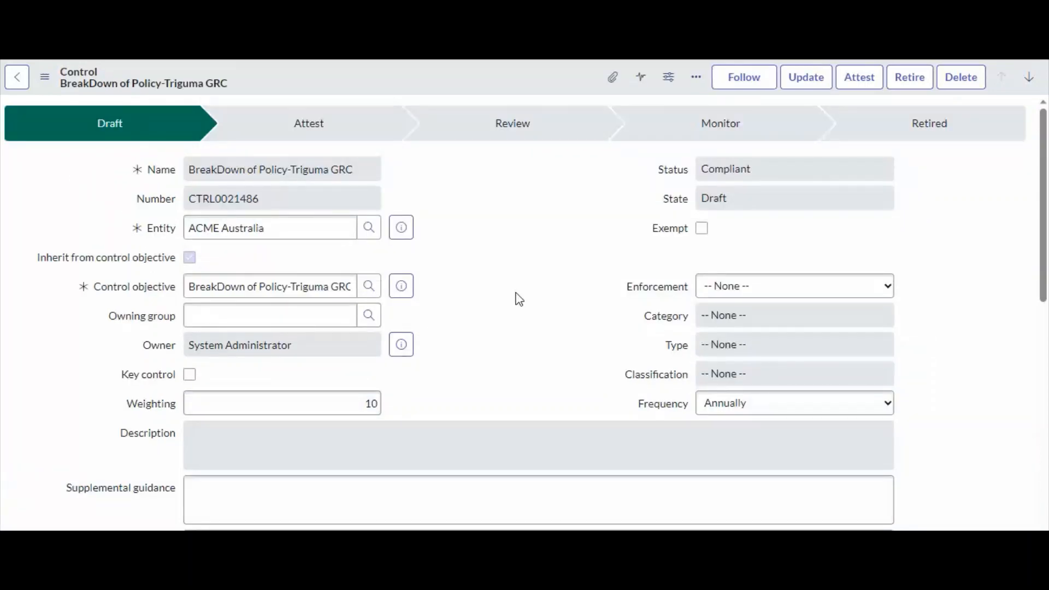
{"action": "scroll", "coordinate": [519, 300], "scroll_direction": "down", "scroll_amount": 10}
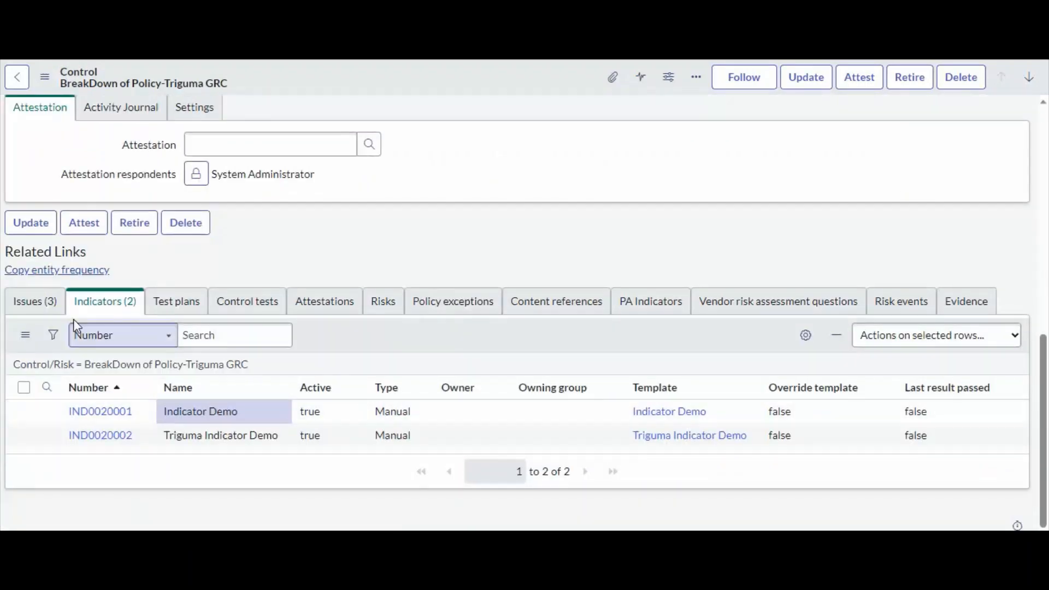
{"action": "left_click", "coordinate": [25, 309]}
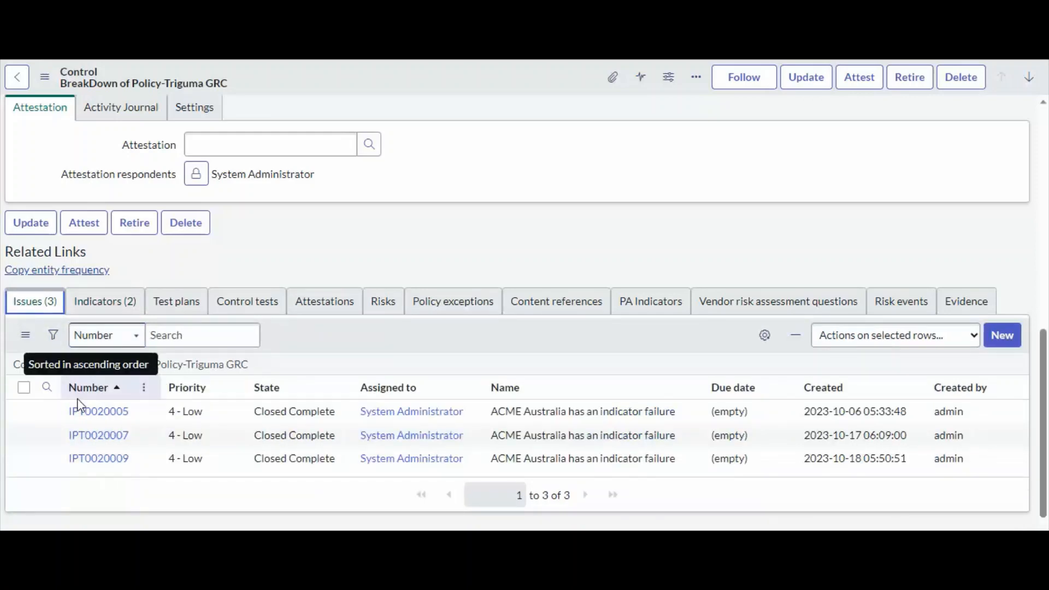
{"action": "scroll", "coordinate": [77, 401], "scroll_direction": "up", "scroll_amount": 10}
{"action": "scroll", "coordinate": [79, 408], "scroll_direction": "down", "scroll_amount": 10}
{"action": "scroll", "coordinate": [96, 447], "scroll_direction": "up", "scroll_amount": 10}
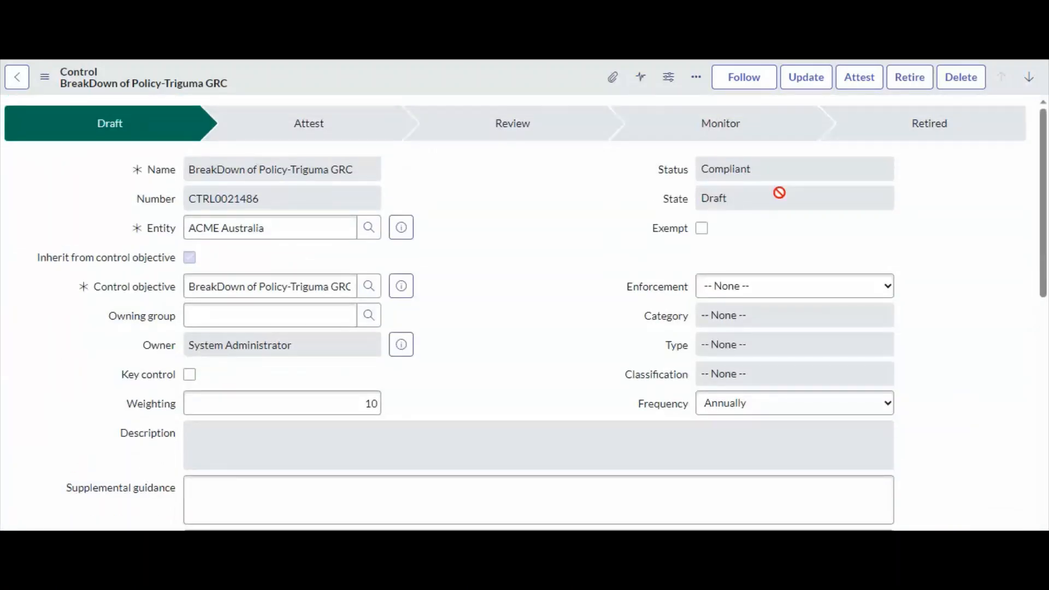
{"action": "left_click", "coordinate": [788, 169]}
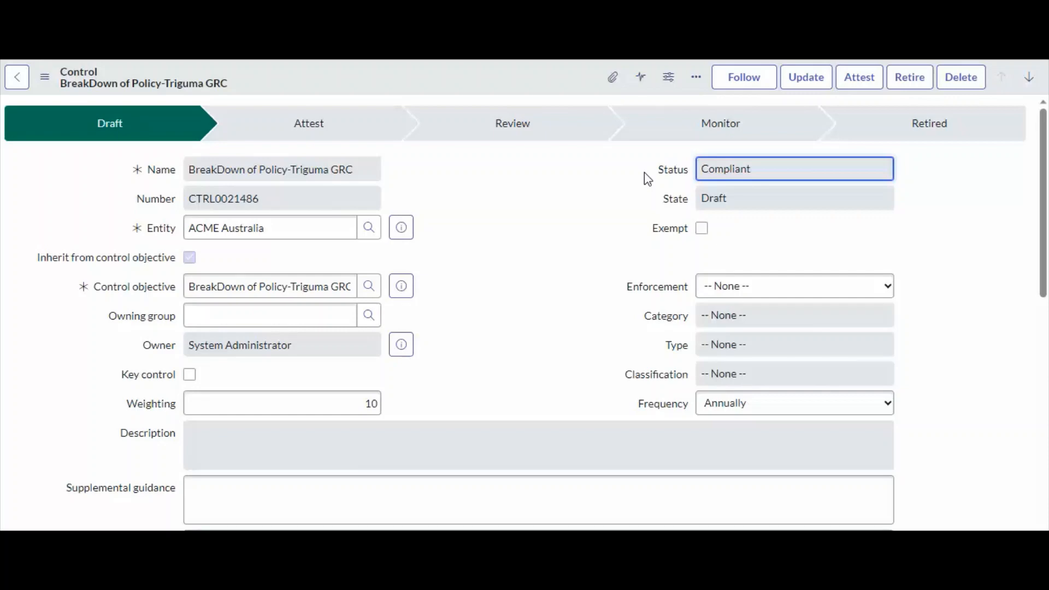
Recheck the control's issues and status, and copy its control number.
{"action": "left_click_drag", "start_coordinate": [271, 204], "coordinate": [189, 200]}
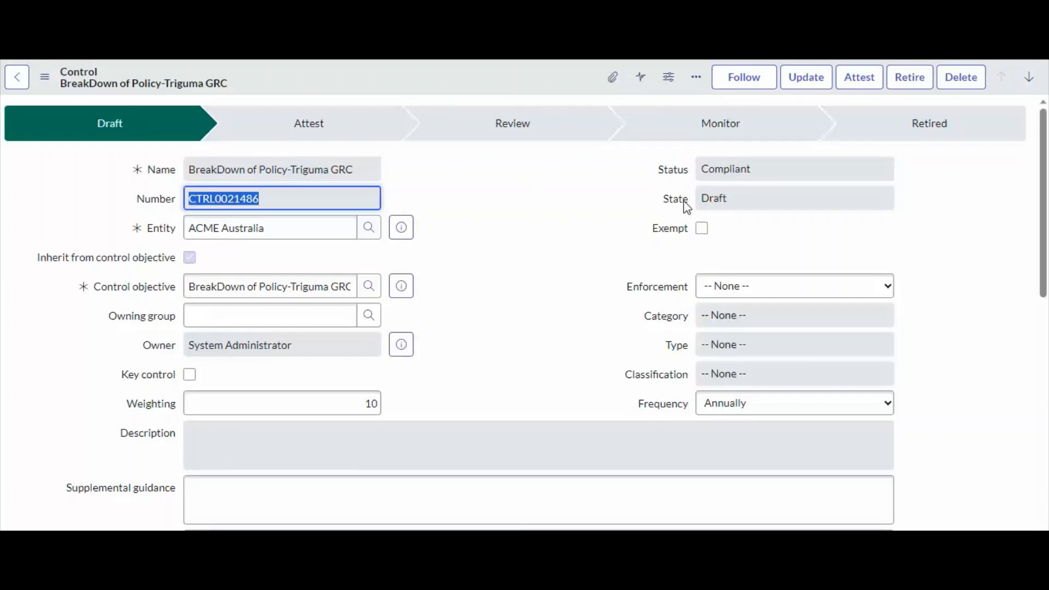
{"action": "scroll", "coordinate": [328, 339], "scroll_direction": "down", "scroll_amount": 10}
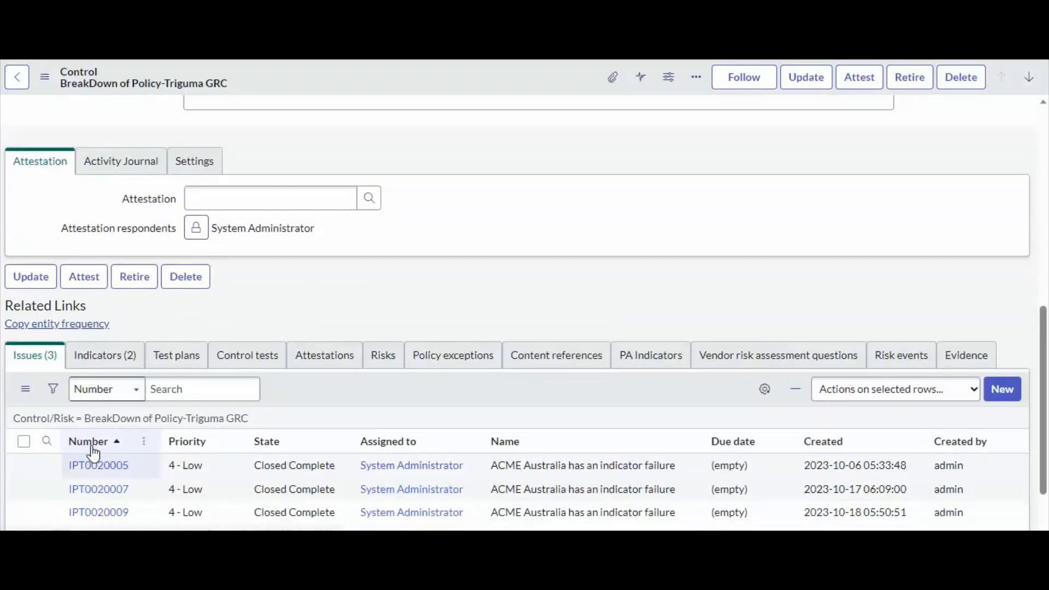
{"action": "scroll", "coordinate": [438, 352], "scroll_direction": "up", "scroll_amount": 10}
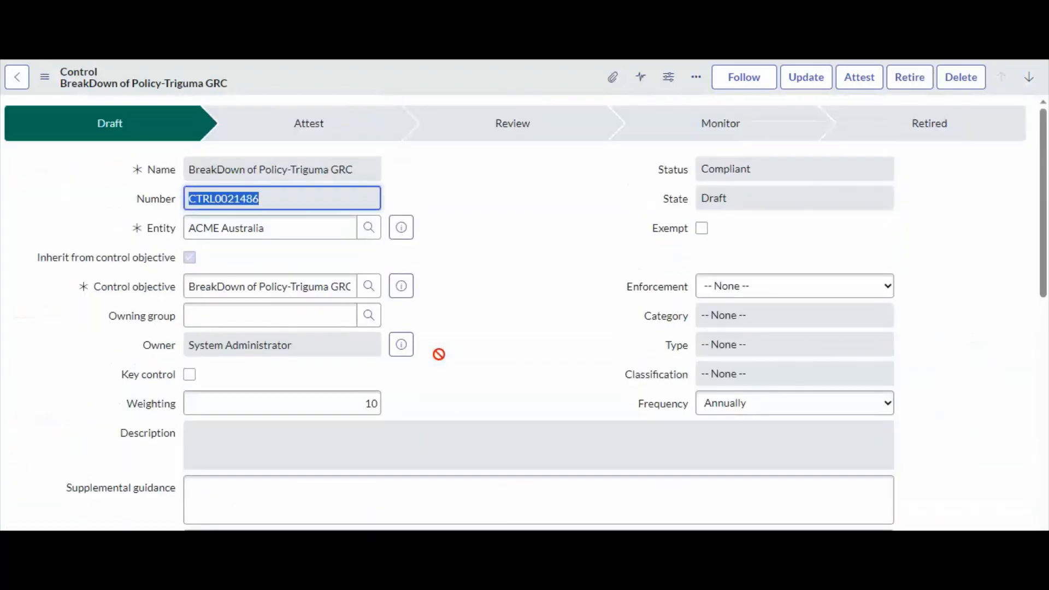
{"action": "left_click", "coordinate": [787, 169]}
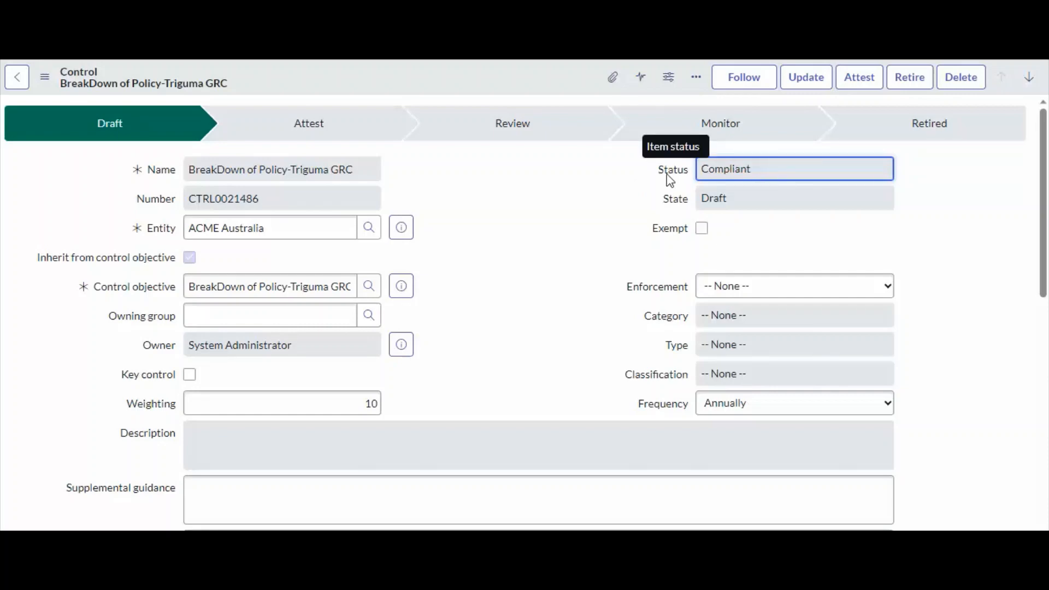
{"action": "left_click_drag", "start_coordinate": [257, 200], "coordinate": [146, 204]}
{"action": "key", "text": "ctrl+c"}
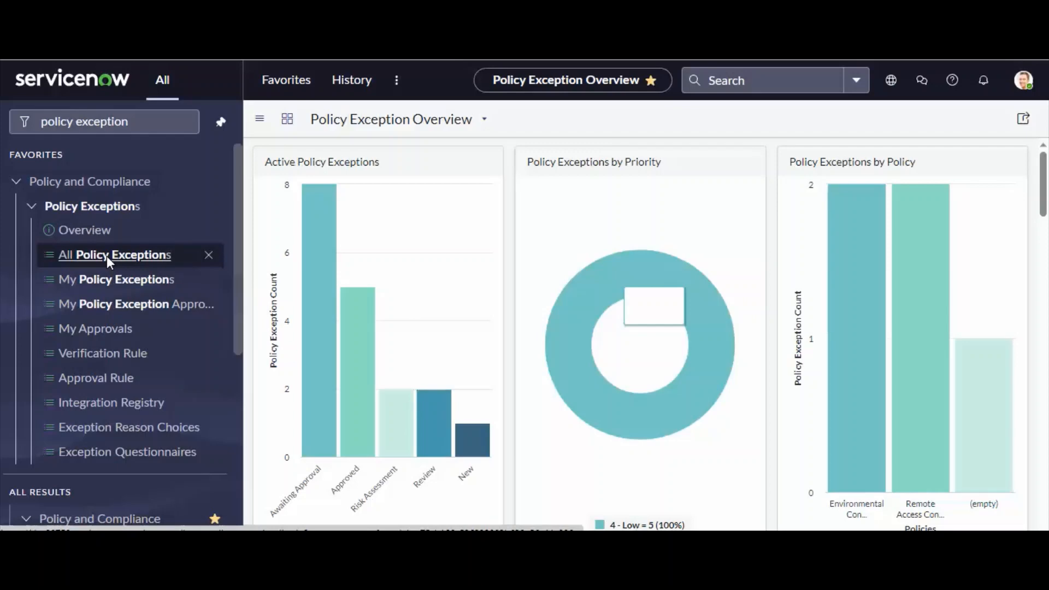
Start a new record from the All Policy Exceptions list and name it "Policy Exception Demo for Control #CTRL0021486".
{"action": "left_click", "coordinate": [106, 256]}
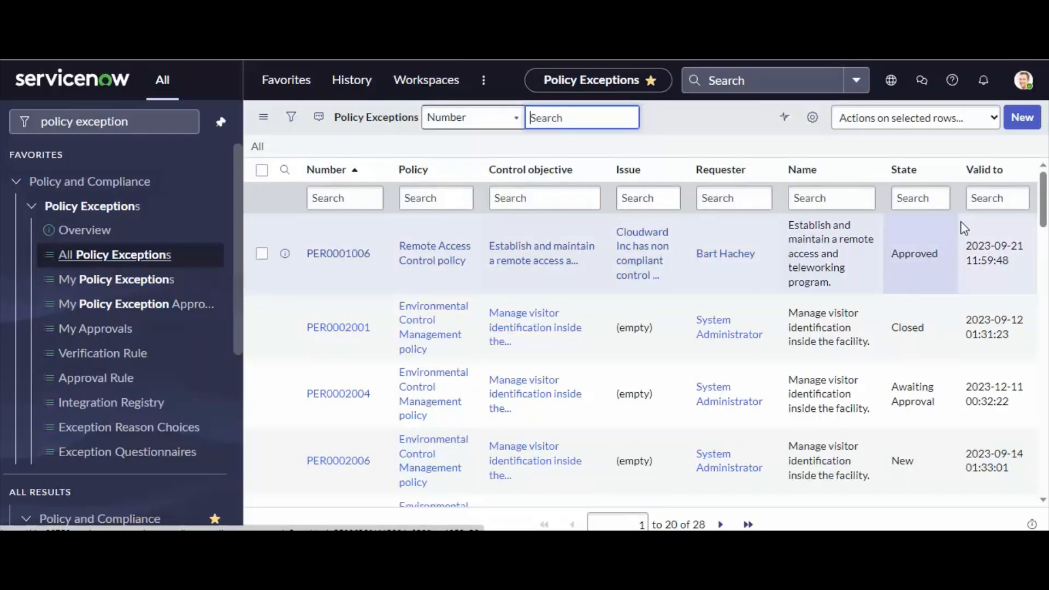
{"action": "left_click", "coordinate": [1020, 124]}
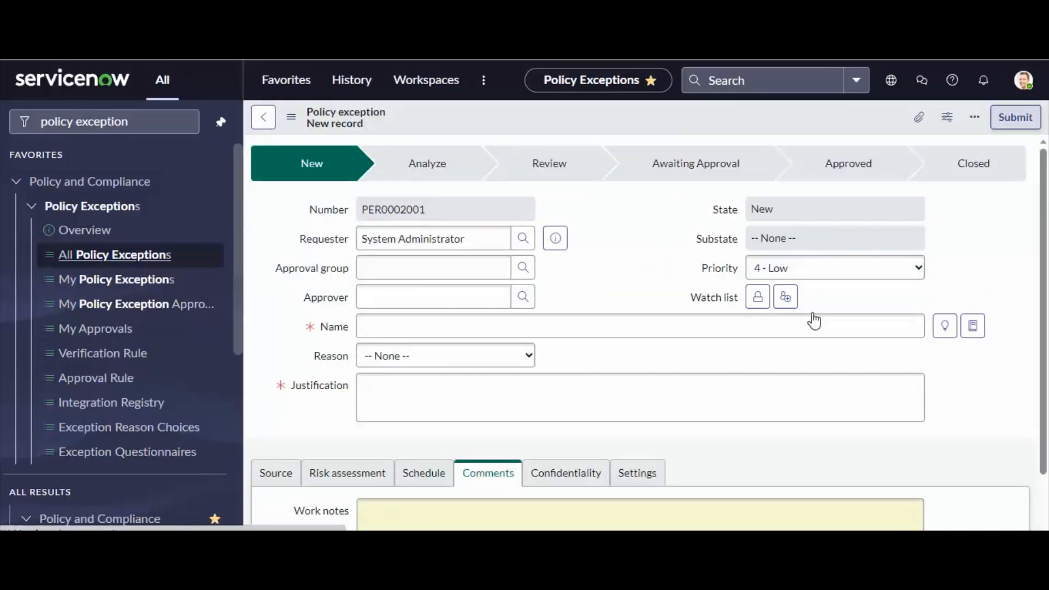
{"action": "left_click", "coordinate": [403, 333]}
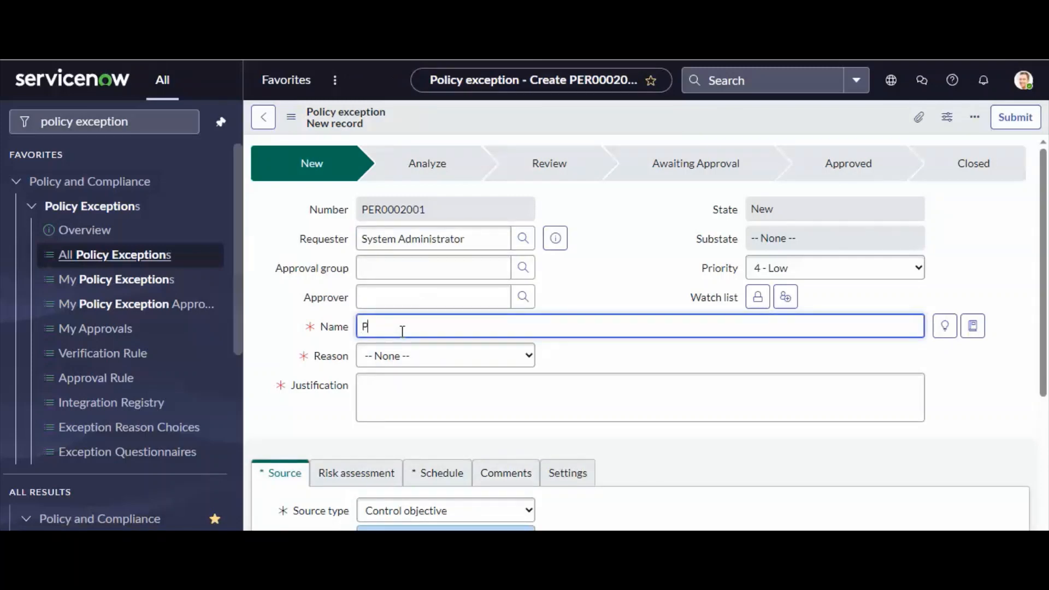
{"action": "type", "text": "Policy Exception Demo for Contro"}
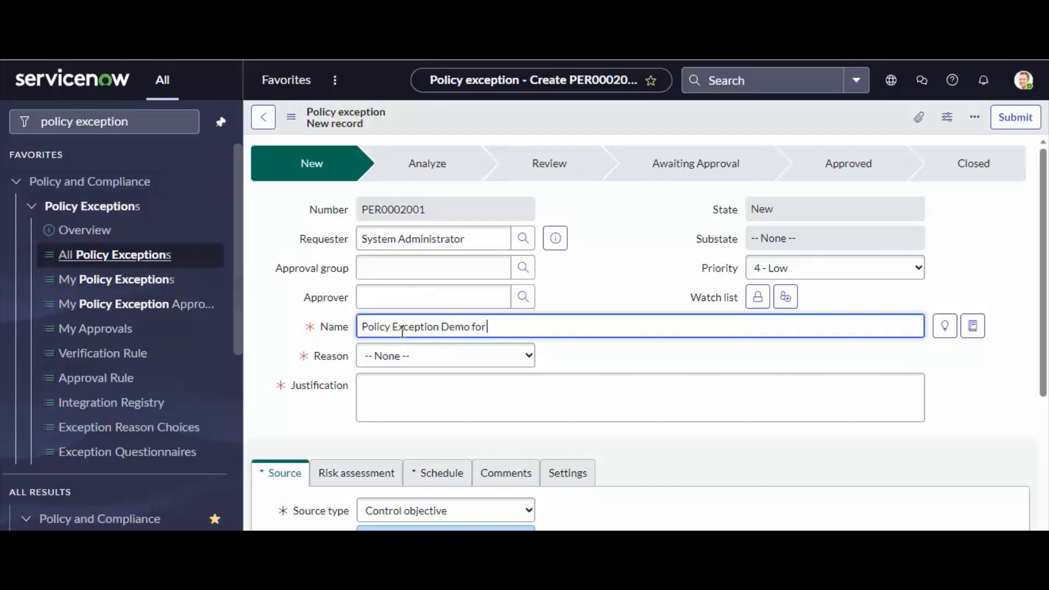
{"action": "type", "text": "l"}
{"action": "type", "text": "#"}
{"action": "key", "text": "ctrl+v"}
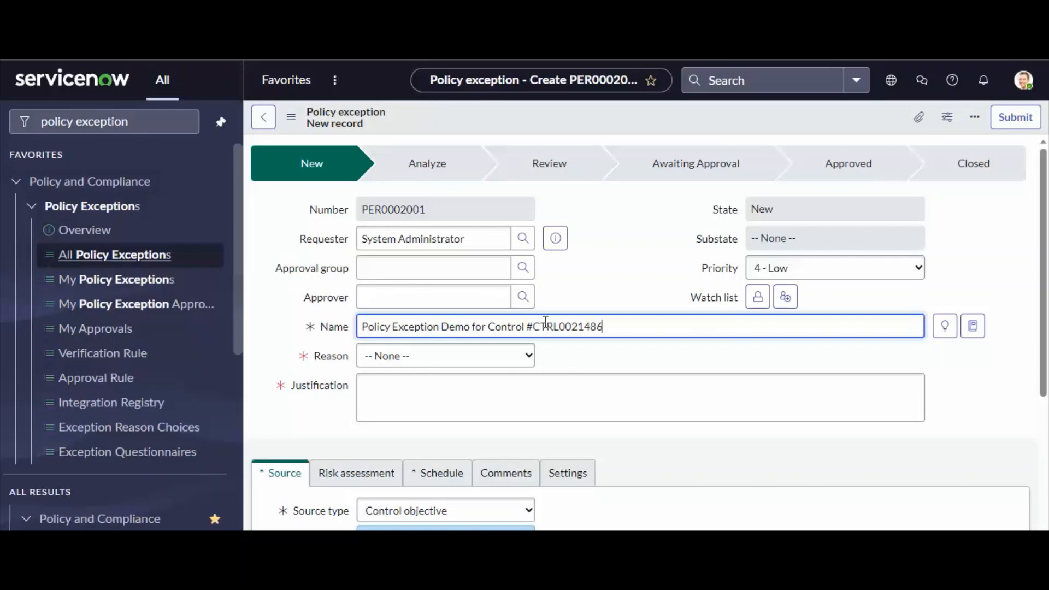
Set the exception's reason to Fix Unavailable and reuse the name "Policy Exception Demo for Control #CTRL0021486" as the justification.
{"action": "left_click", "coordinate": [427, 373]}
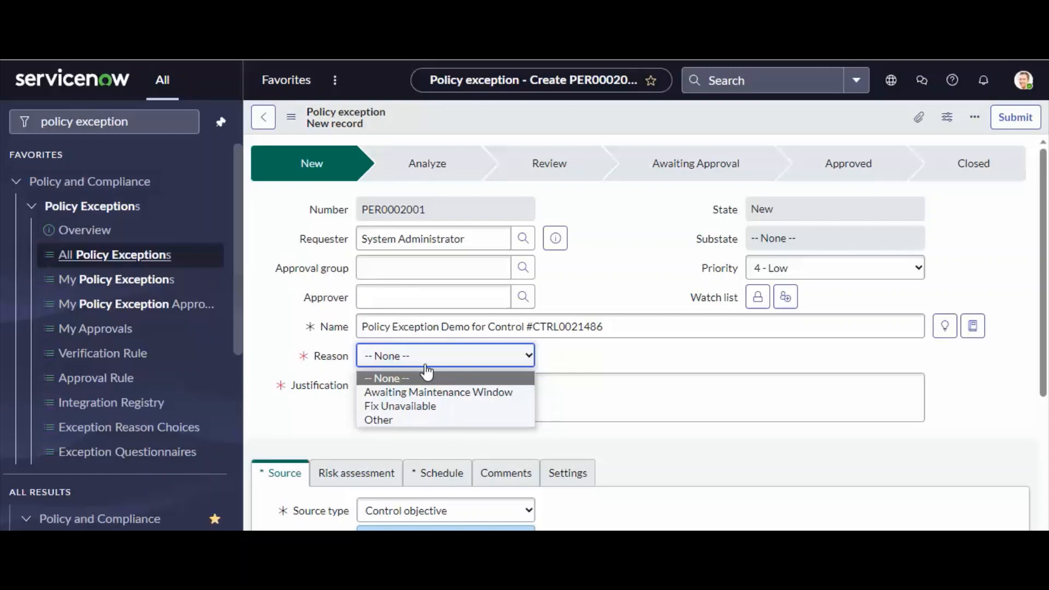
{"action": "left_click", "coordinate": [442, 407]}
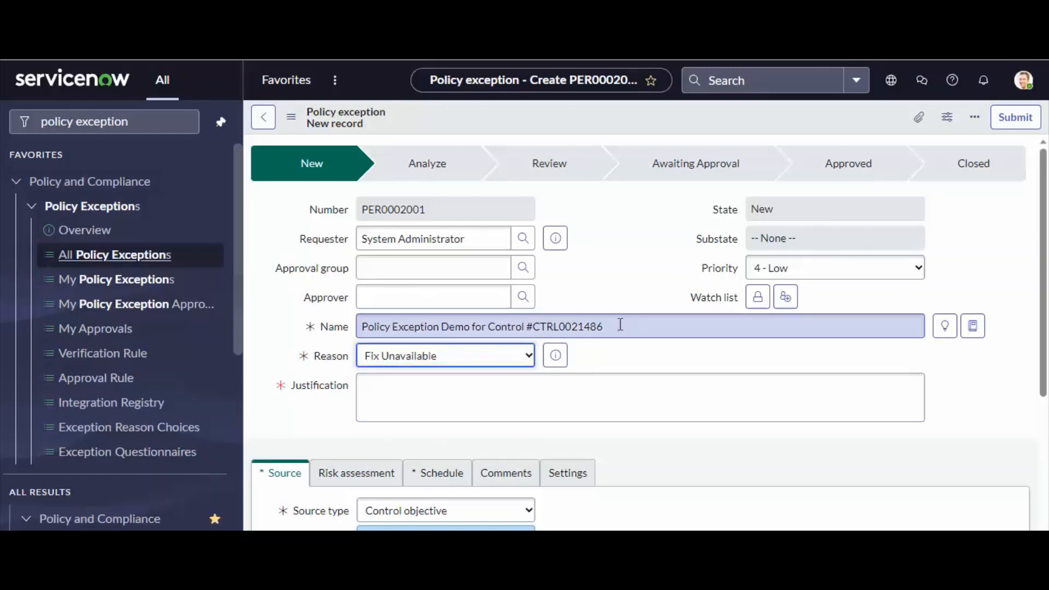
{"action": "left_click_drag", "start_coordinate": [618, 326], "coordinate": [347, 327]}
{"action": "key", "text": "ctrl+c"}
{"action": "left_click", "coordinate": [409, 417]}
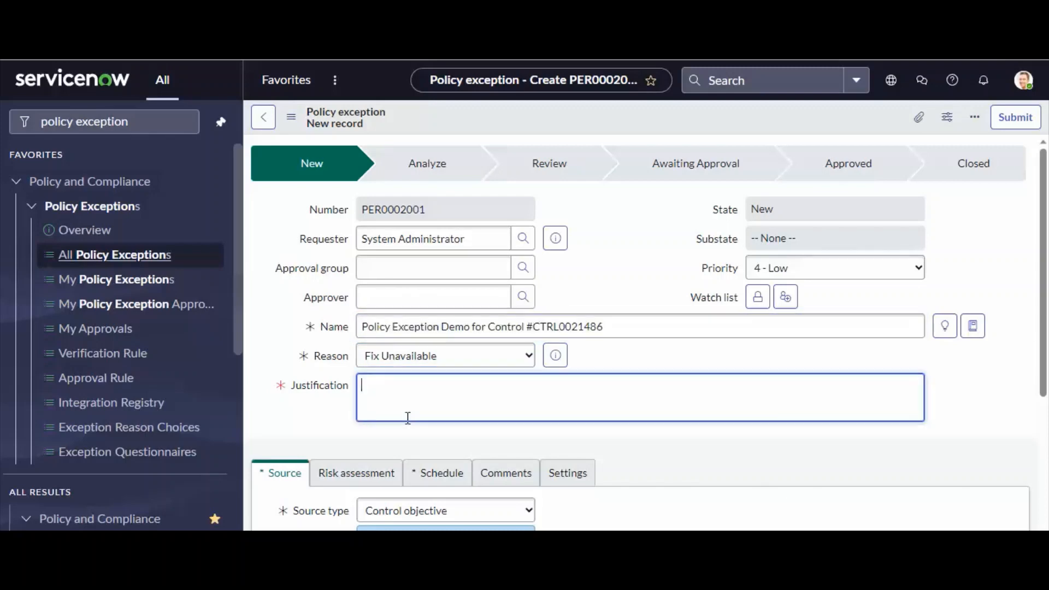
{"action": "key", "text": "ctrl+v"}
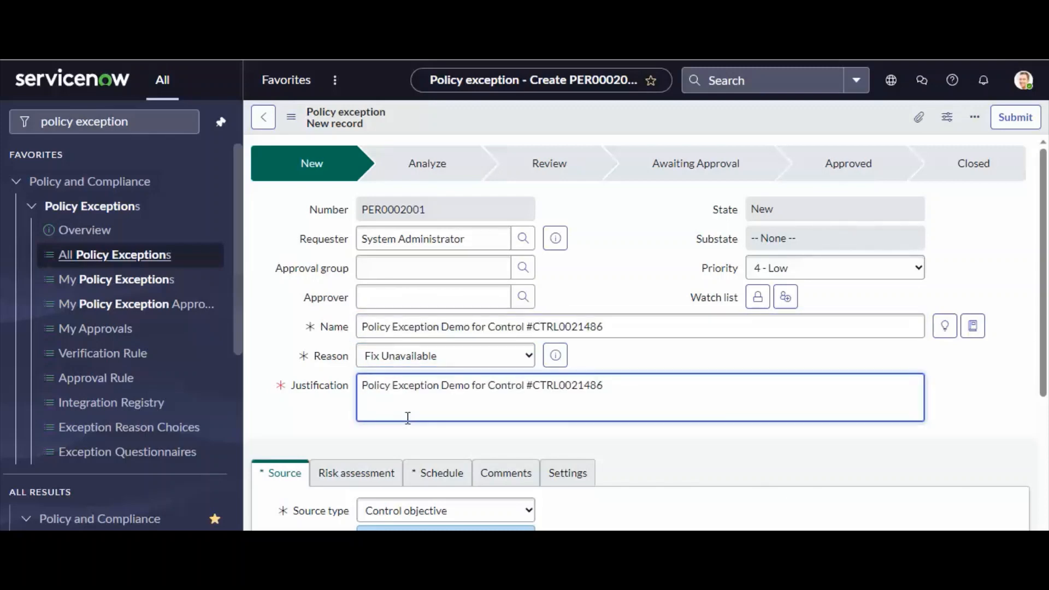
Try the source types Policy, Control objective and Issue to compare the fields each one asks for.
{"action": "scroll", "coordinate": [408, 417], "scroll_direction": "down", "scroll_amount": 2}
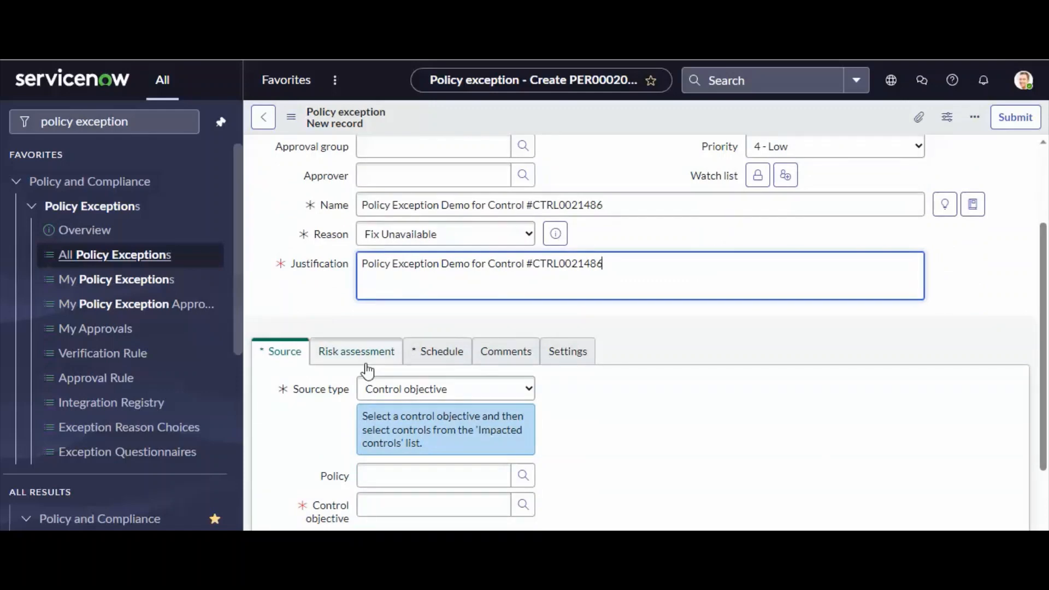
{"action": "scroll", "coordinate": [532, 410], "scroll_direction": "down", "scroll_amount": 1}
{"action": "scroll", "coordinate": [533, 409], "scroll_direction": "down", "scroll_amount": 1}
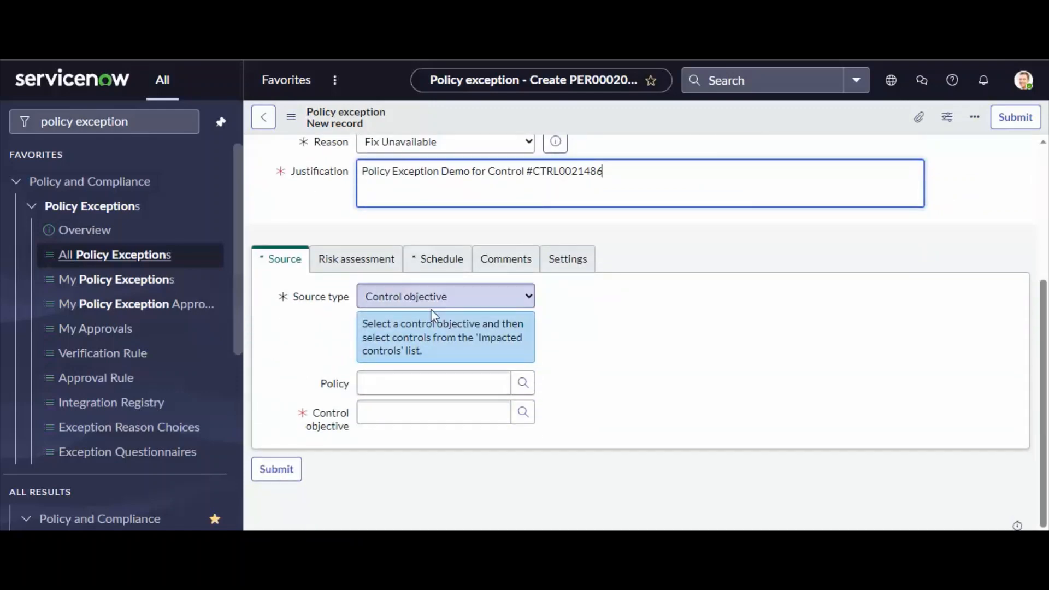
{"action": "left_click", "coordinate": [458, 302]}
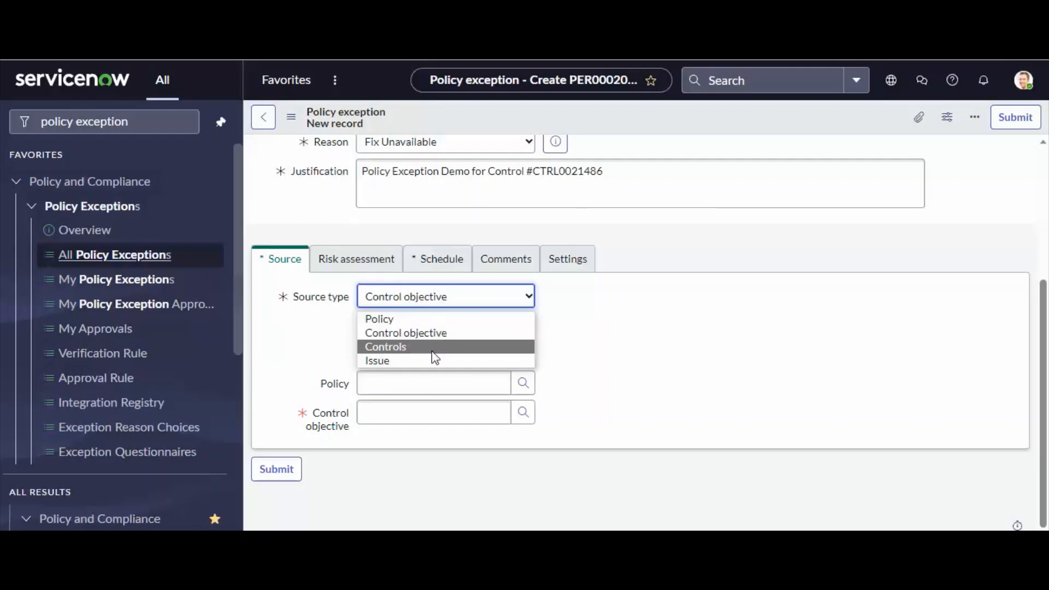
{"action": "left_click", "coordinate": [405, 320]}
{"action": "left_click", "coordinate": [408, 396]}
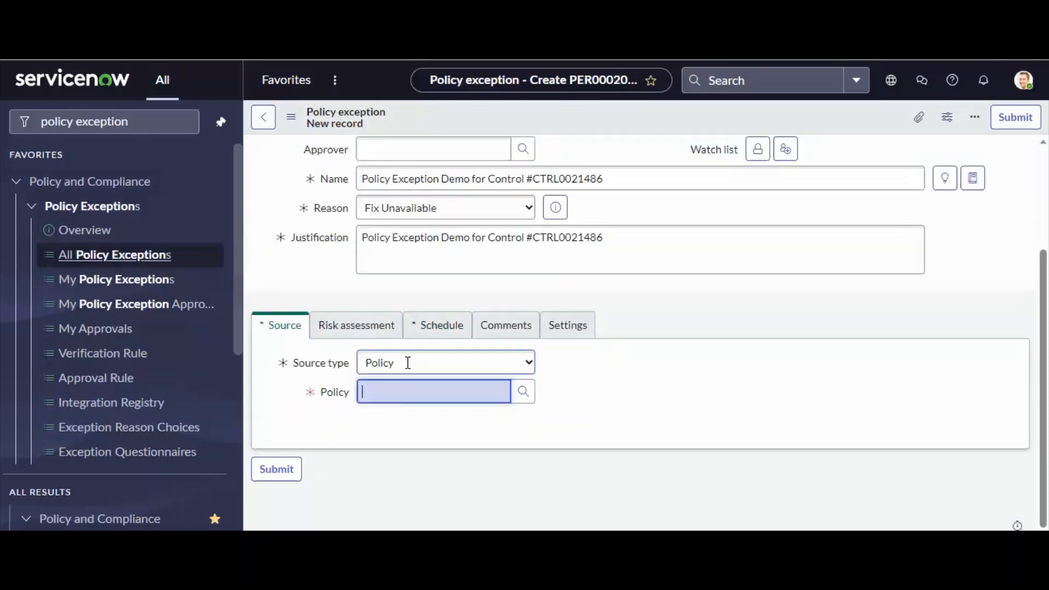
{"action": "left_click", "coordinate": [408, 363]}
{"action": "left_click", "coordinate": [403, 400]}
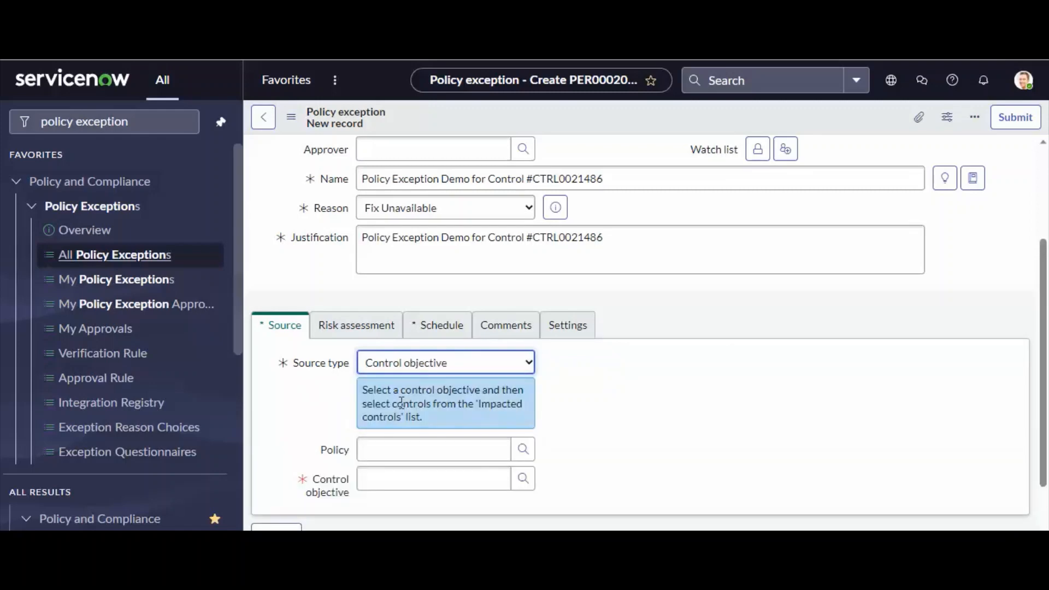
{"action": "scroll", "coordinate": [421, 421], "scroll_direction": "down", "scroll_amount": 1}
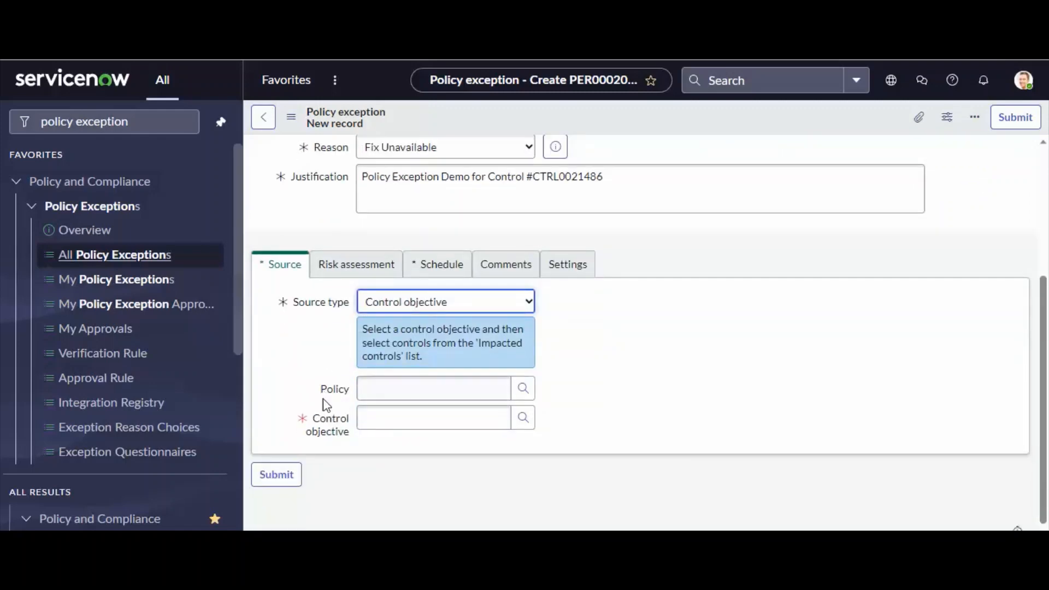
{"action": "left_click", "coordinate": [414, 304]}
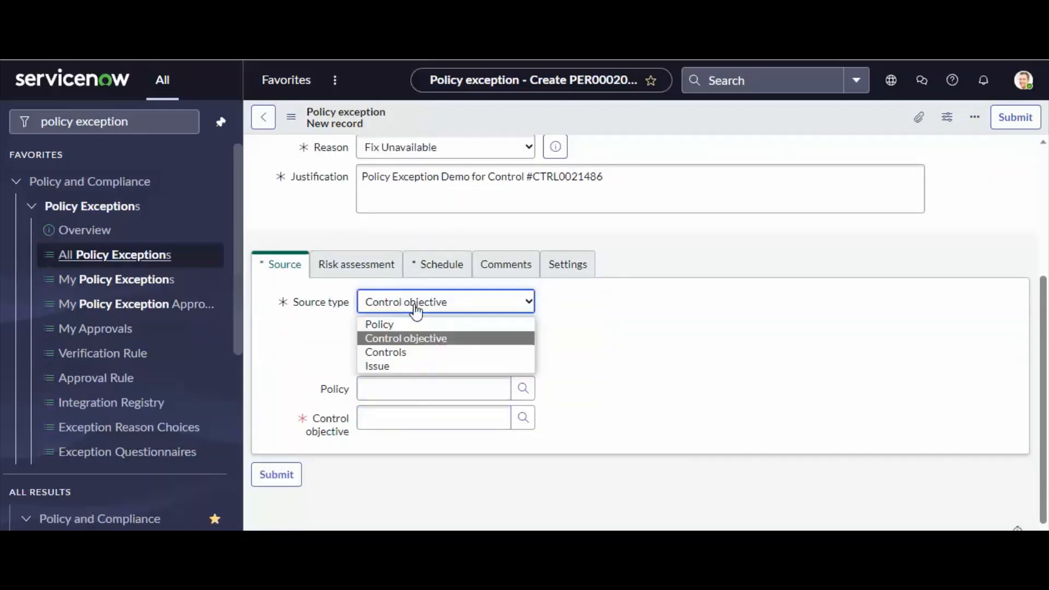
{"action": "left_click", "coordinate": [401, 365]}
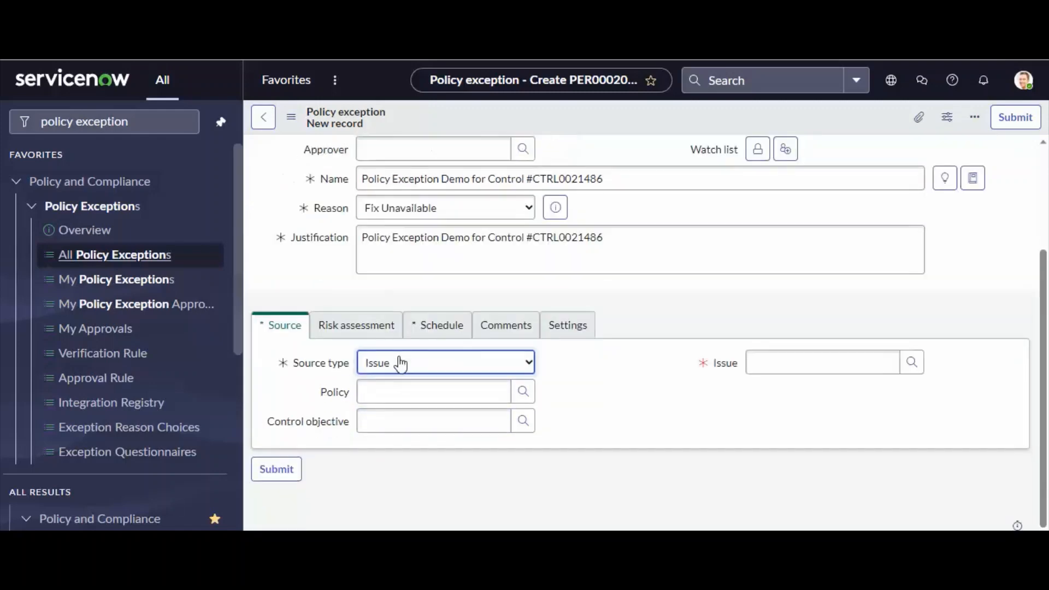
{"action": "left_click", "coordinate": [760, 364]}
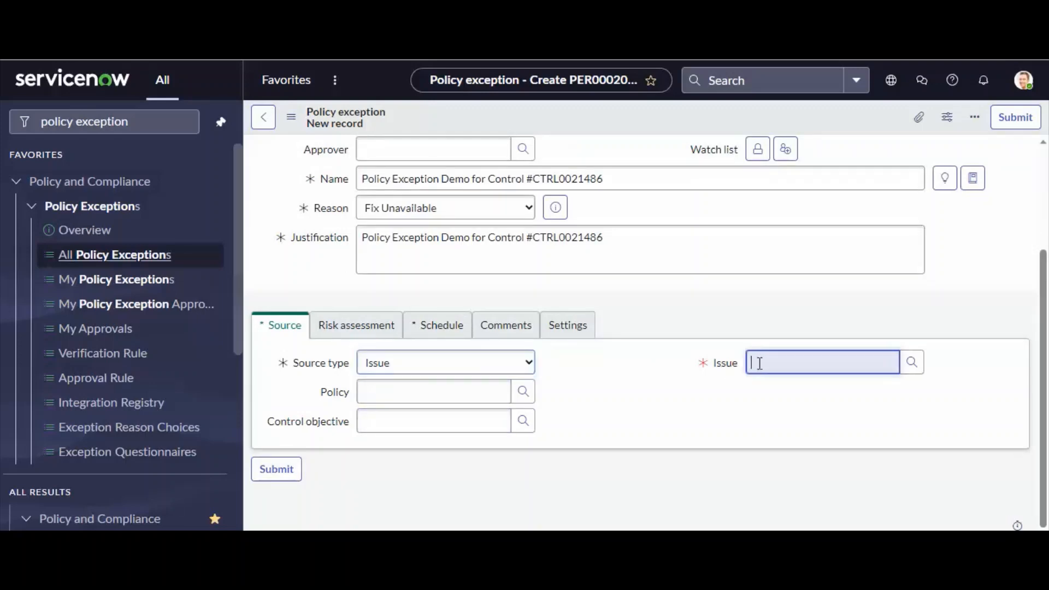
Set the exception's source type to Controls and read the hint about selecting impacted controls.
{"action": "left_click", "coordinate": [425, 367]}
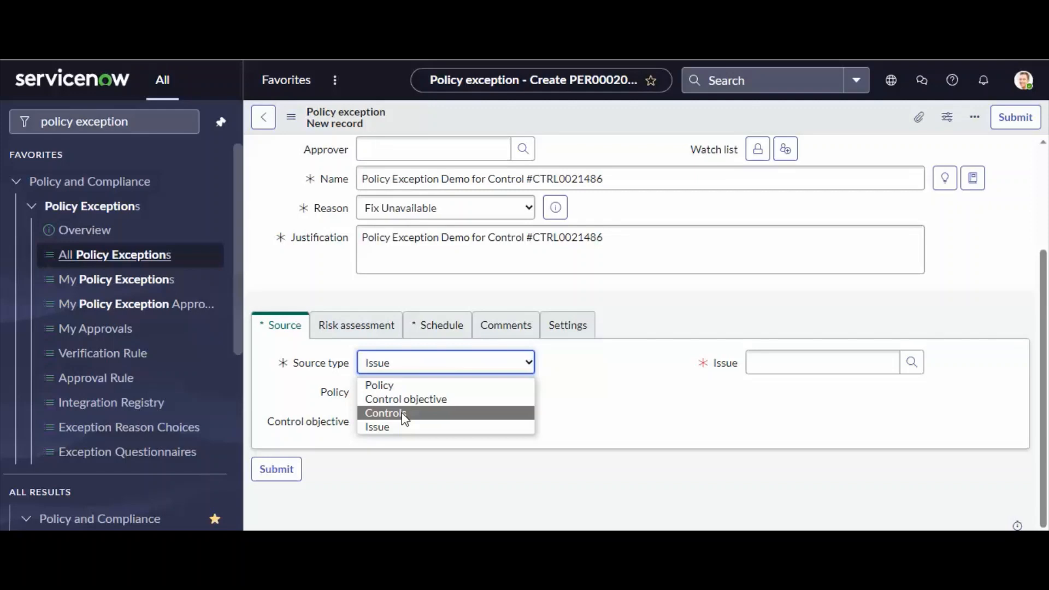
{"action": "left_click", "coordinate": [404, 414]}
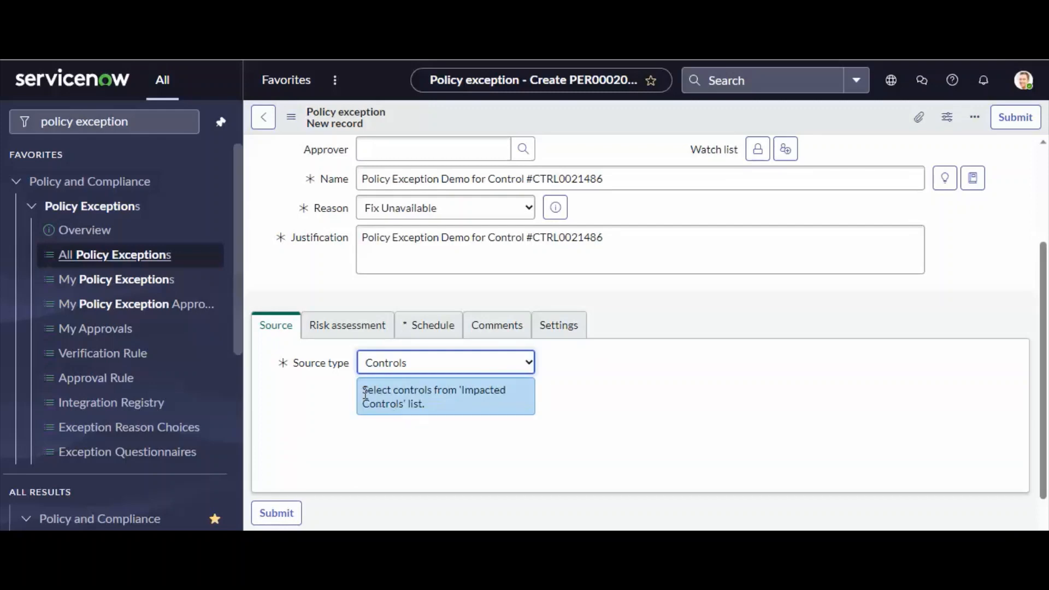
{"action": "left_click_drag", "start_coordinate": [365, 391], "coordinate": [432, 406]}
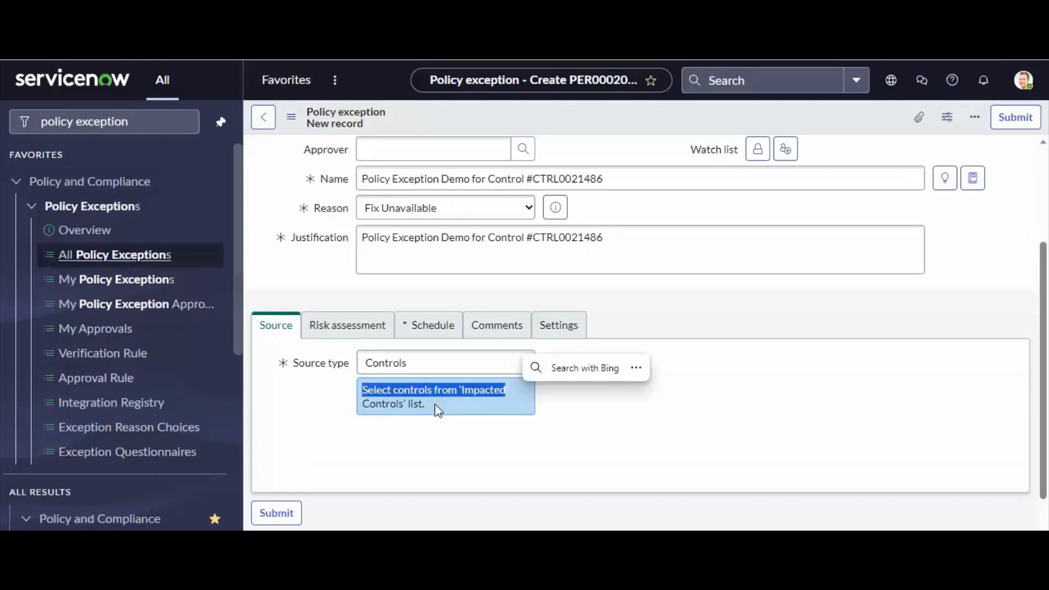
{"action": "left_click", "coordinate": [421, 429]}
{"action": "scroll", "coordinate": [421, 434], "scroll_direction": "down", "scroll_amount": 1}
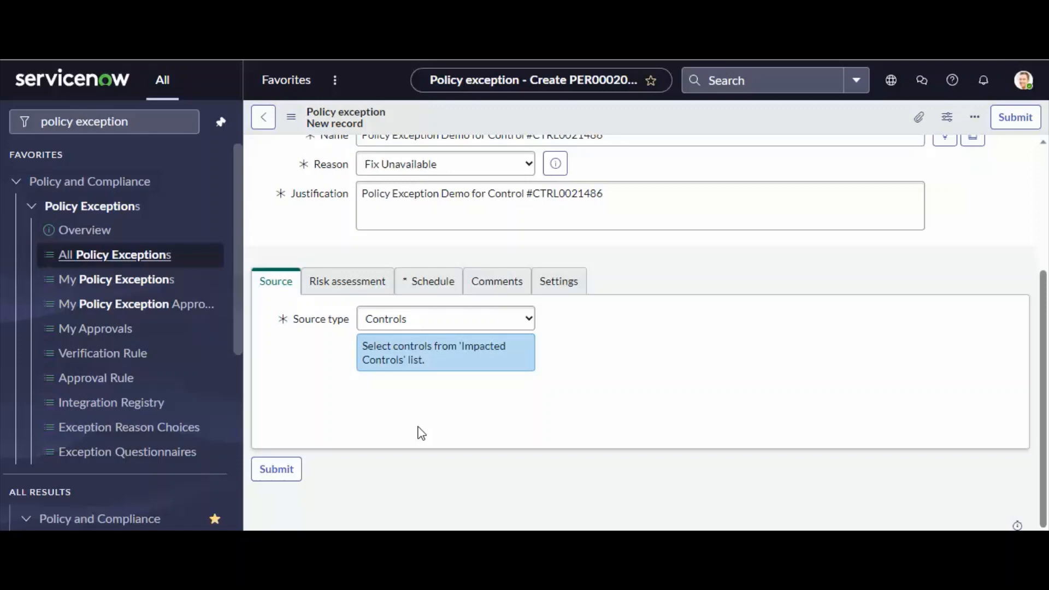
{"action": "scroll", "coordinate": [422, 433], "scroll_direction": "up", "scroll_amount": 2}
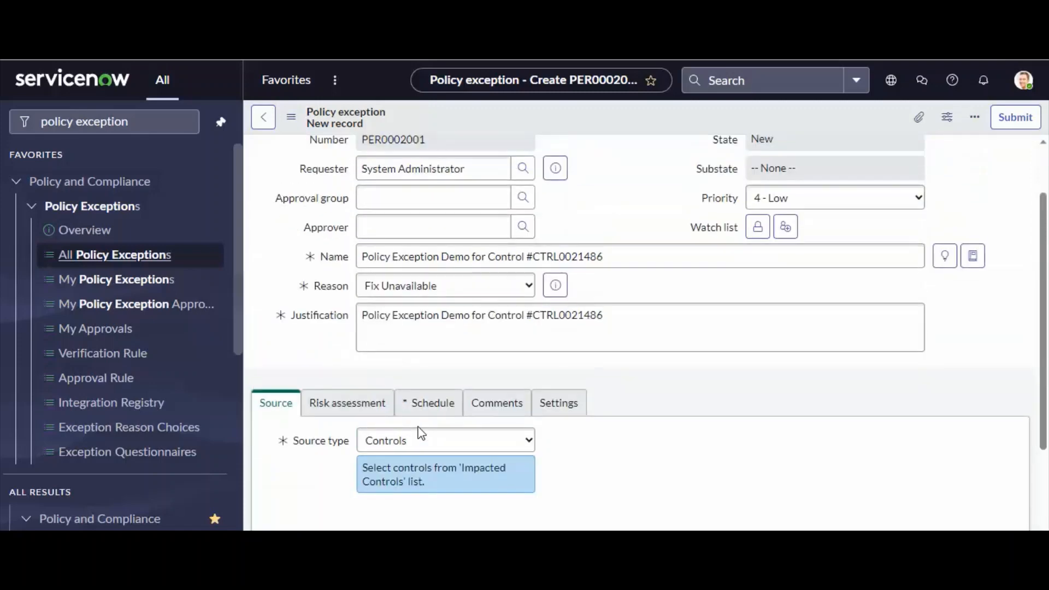
{"action": "scroll", "coordinate": [421, 433], "scroll_direction": "up", "scroll_amount": 1}
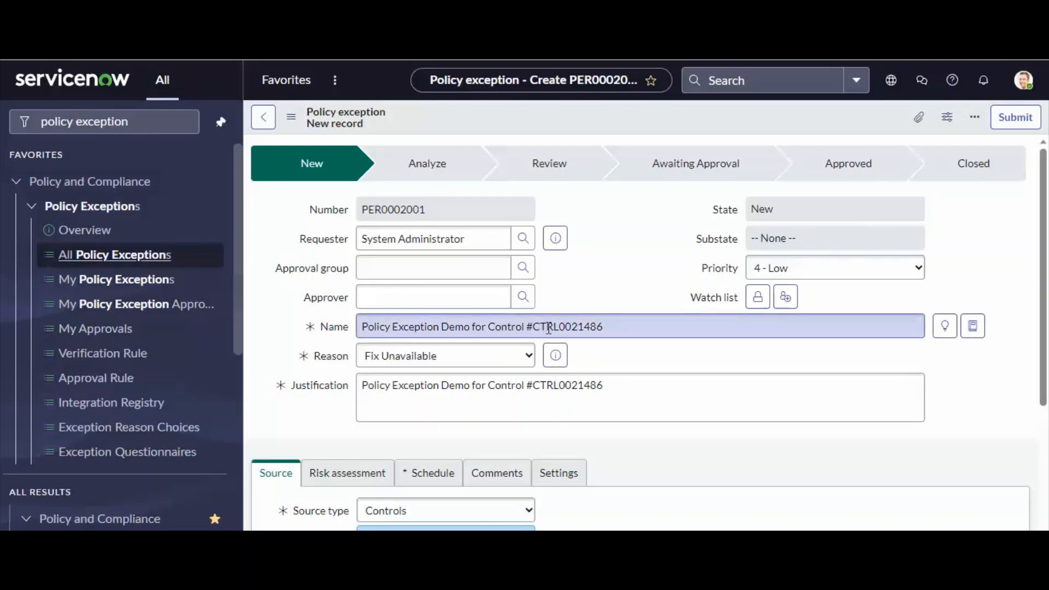
{"action": "scroll", "coordinate": [555, 351], "scroll_direction": "down", "scroll_amount": 3}
{"action": "scroll", "coordinate": [557, 353], "scroll_direction": "up", "scroll_amount": 1}
{"action": "left_click", "coordinate": [435, 352]}
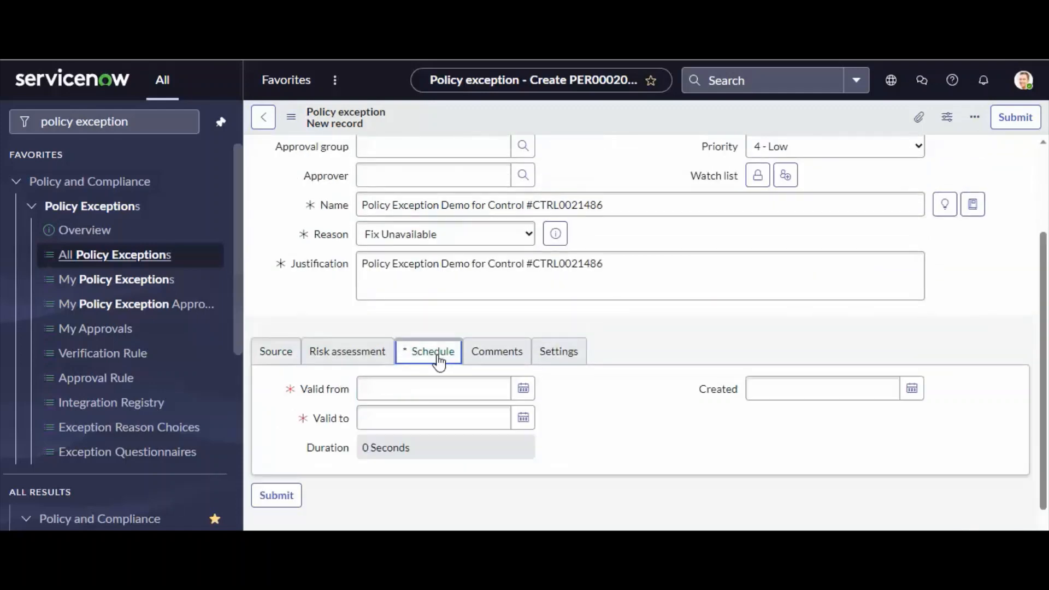
{"action": "left_click", "coordinate": [284, 350]}
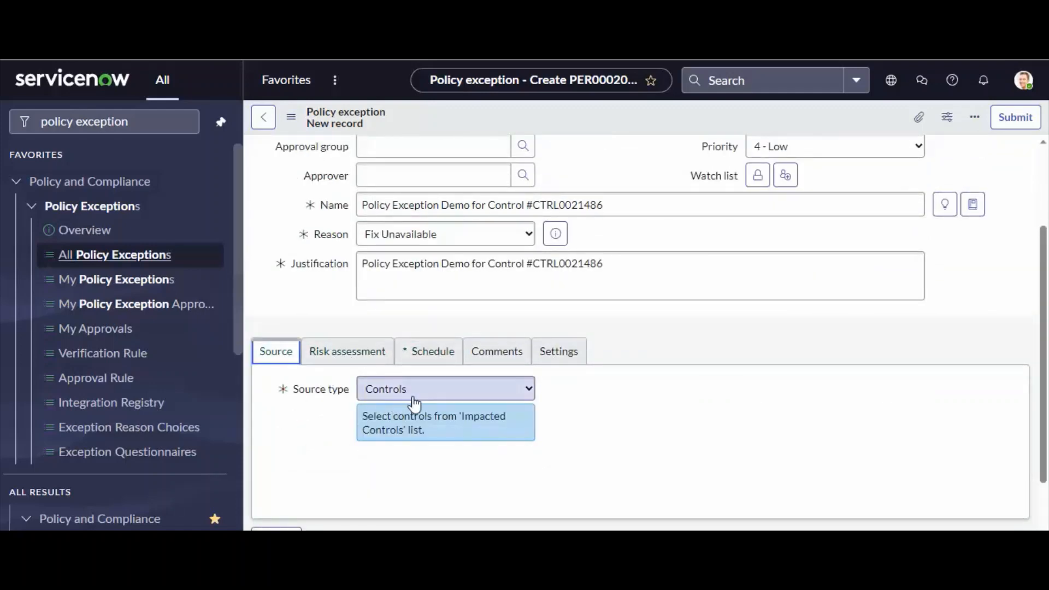
{"action": "left_click", "coordinate": [433, 352]}
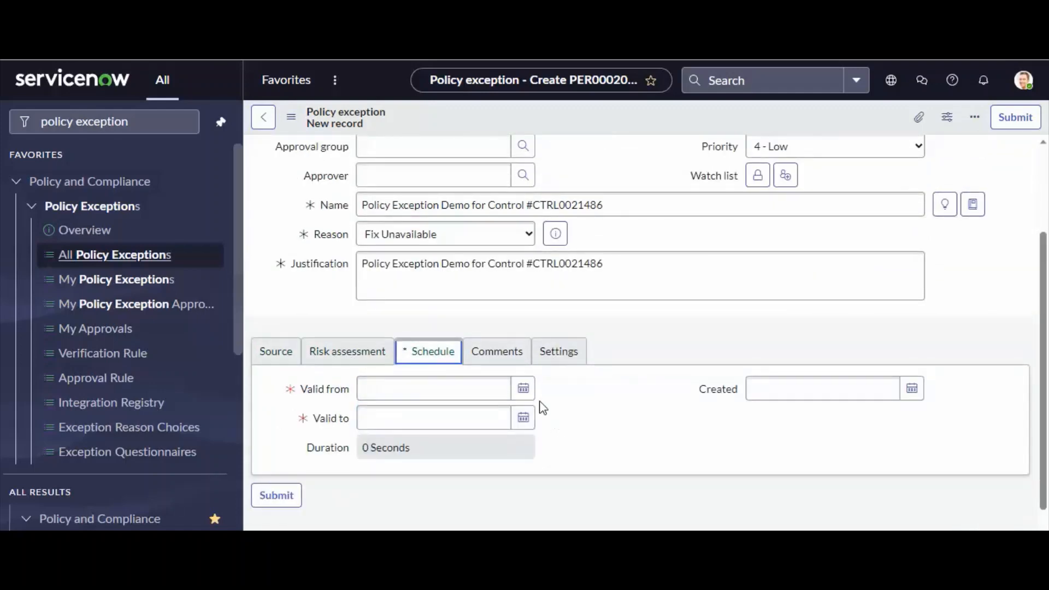
{"action": "left_click", "coordinate": [522, 390]}
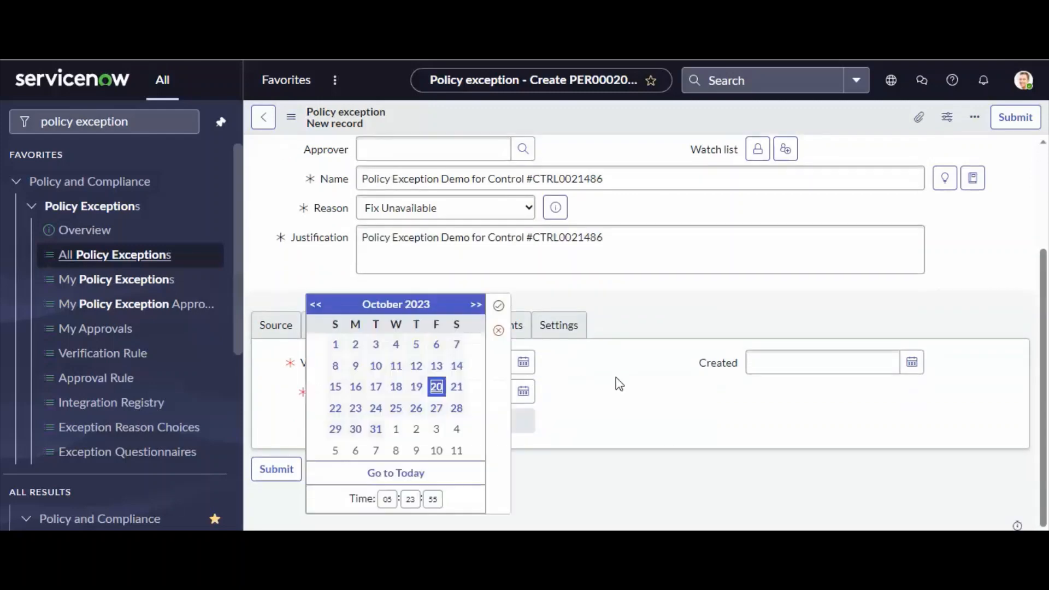
{"action": "left_click", "coordinate": [497, 306]}
{"action": "left_click", "coordinate": [522, 395]}
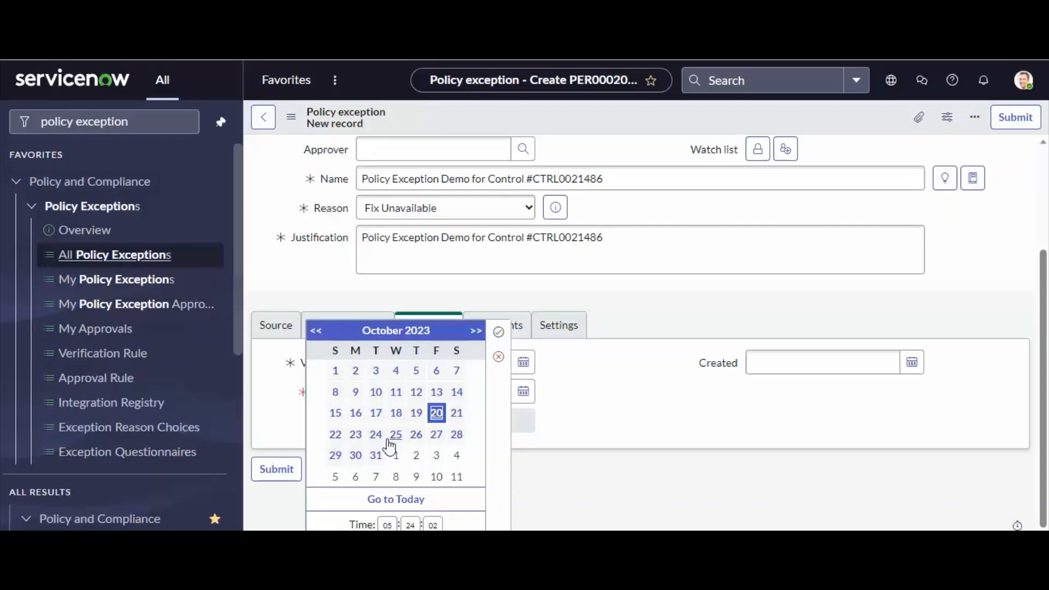
{"action": "left_click", "coordinate": [335, 436]}
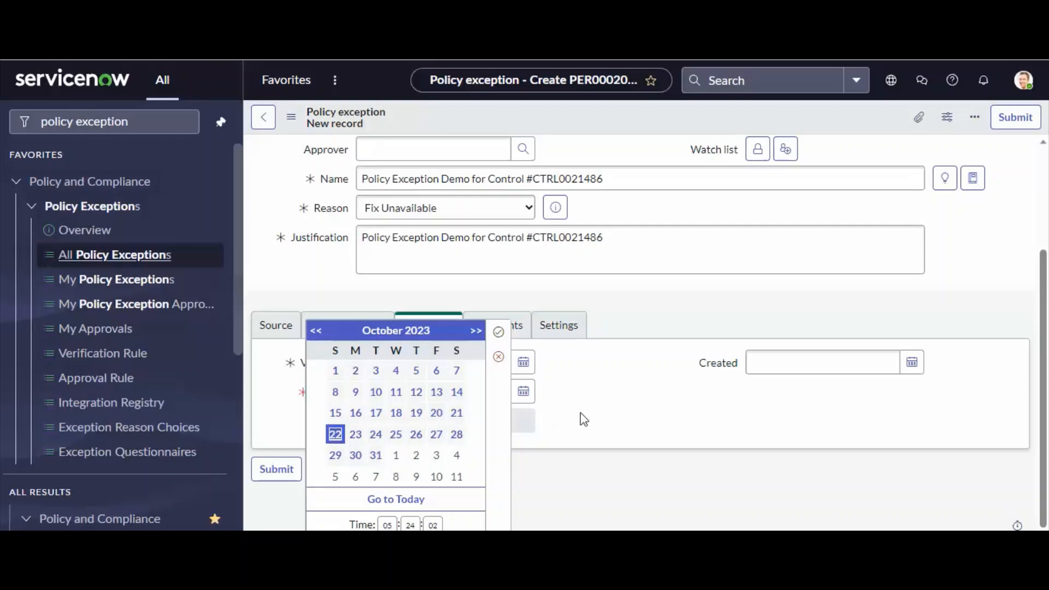
{"action": "left_click", "coordinate": [498, 331]}
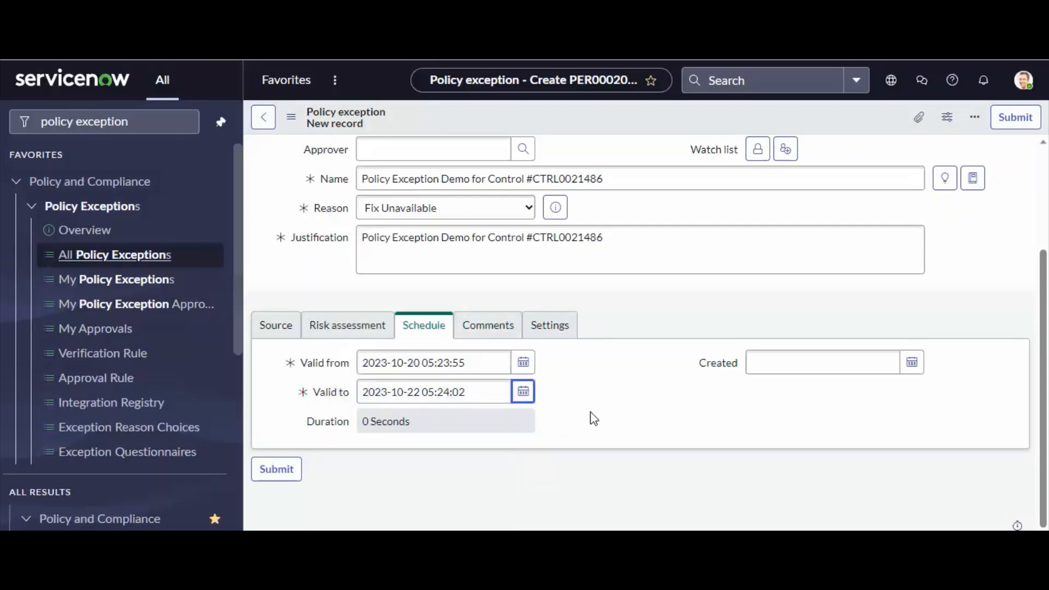
Check the control number in the name, copy the exception's record number, and submit the new policy exception.
{"action": "scroll", "coordinate": [594, 419], "scroll_direction": "up", "scroll_amount": 3}
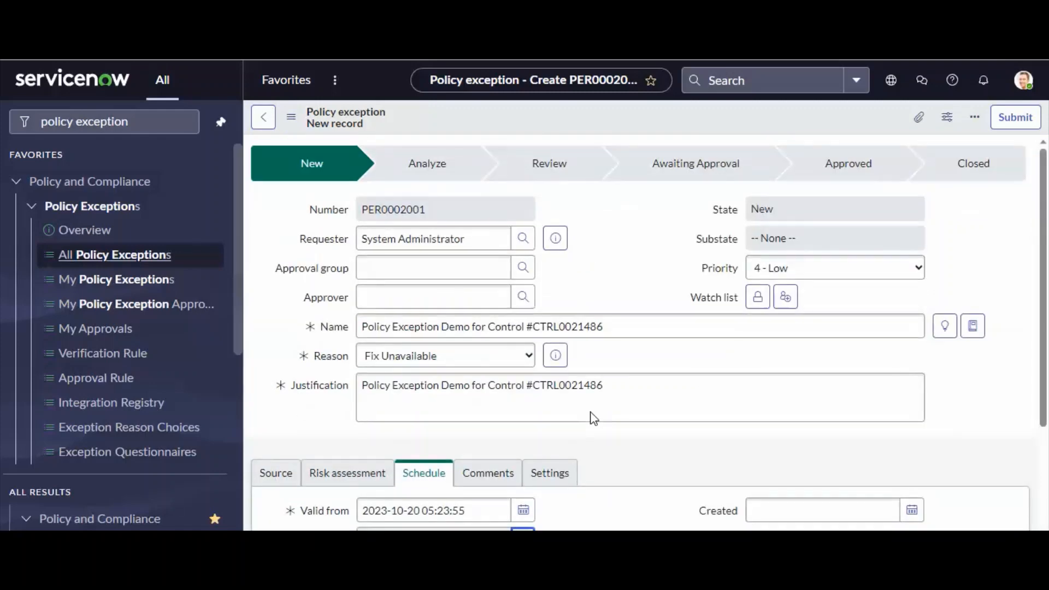
{"action": "left_click_drag", "start_coordinate": [615, 323], "coordinate": [536, 328]}
{"action": "scroll", "coordinate": [642, 323], "scroll_direction": "down", "scroll_amount": 4}
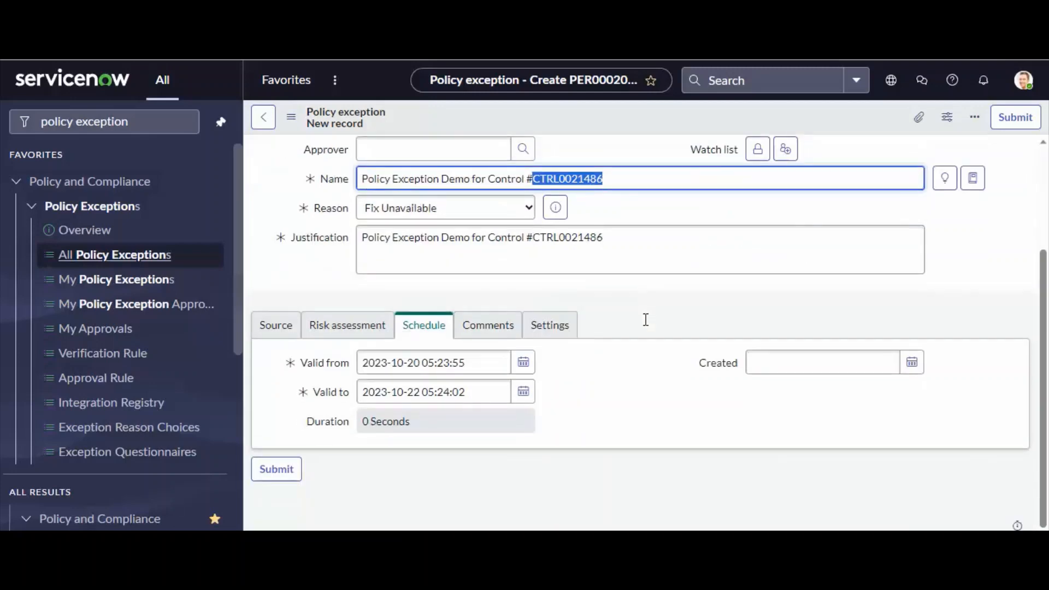
{"action": "scroll", "coordinate": [643, 322], "scroll_direction": "up", "scroll_amount": 4}
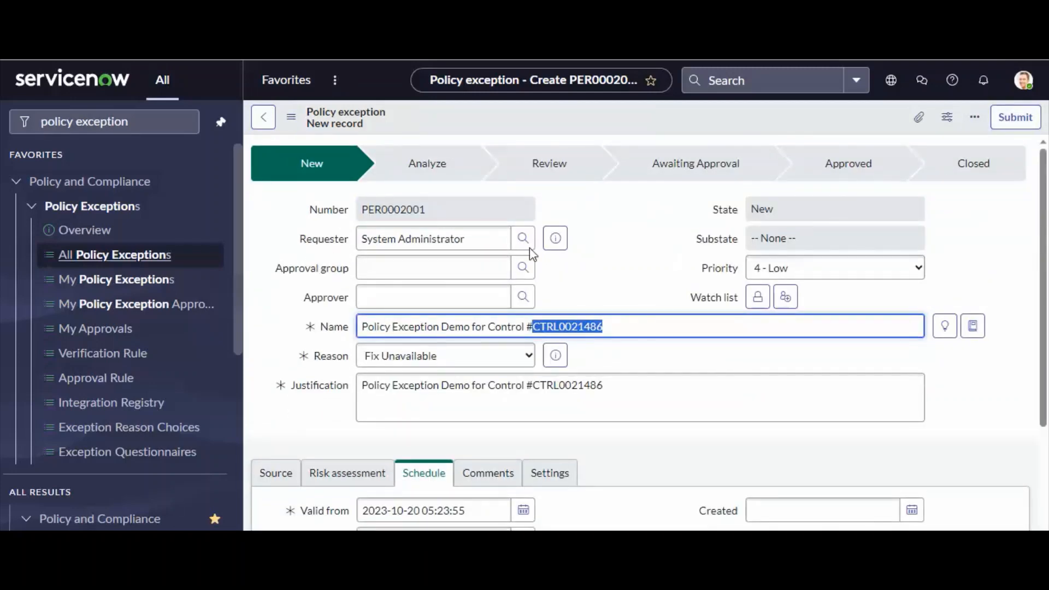
{"action": "double_click", "coordinate": [403, 208]}
{"action": "key", "text": "ctrl+c"}
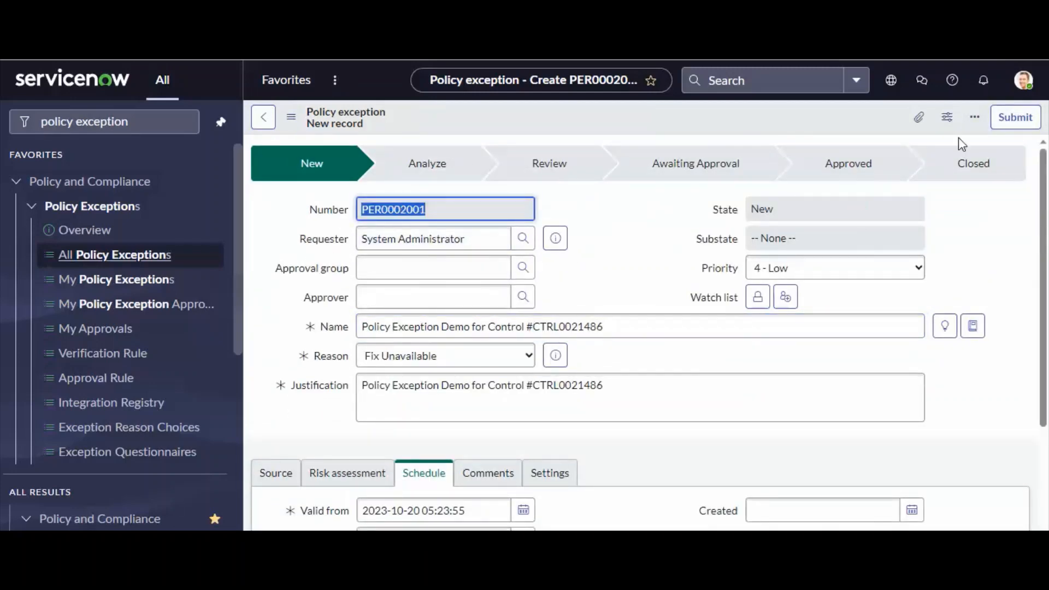
{"action": "left_click", "coordinate": [1016, 117]}
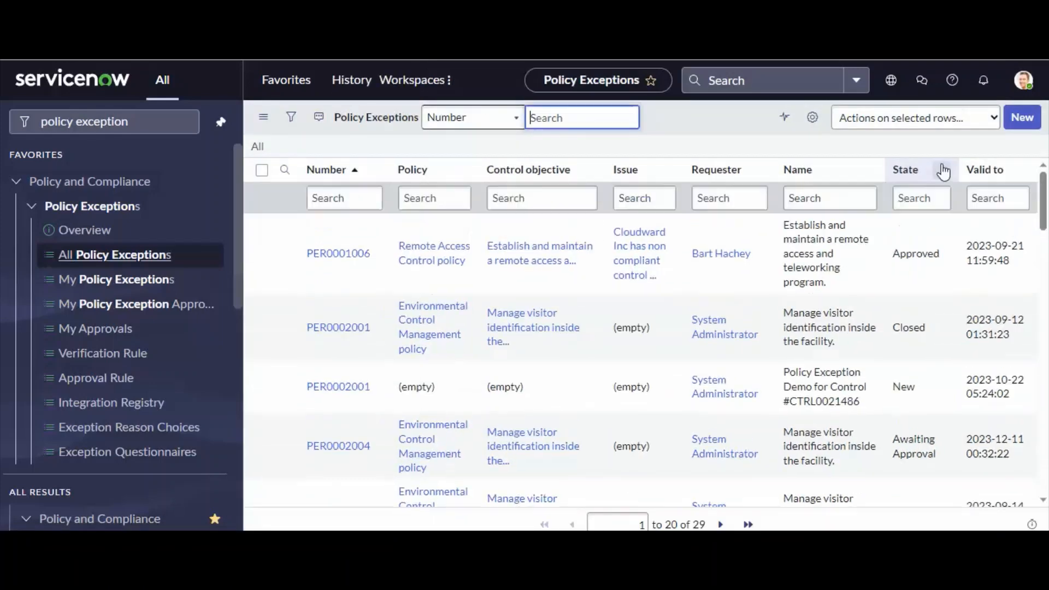
Search the policy exceptions list for the copied record number PER0002001.
{"action": "left_click", "coordinate": [349, 199]}
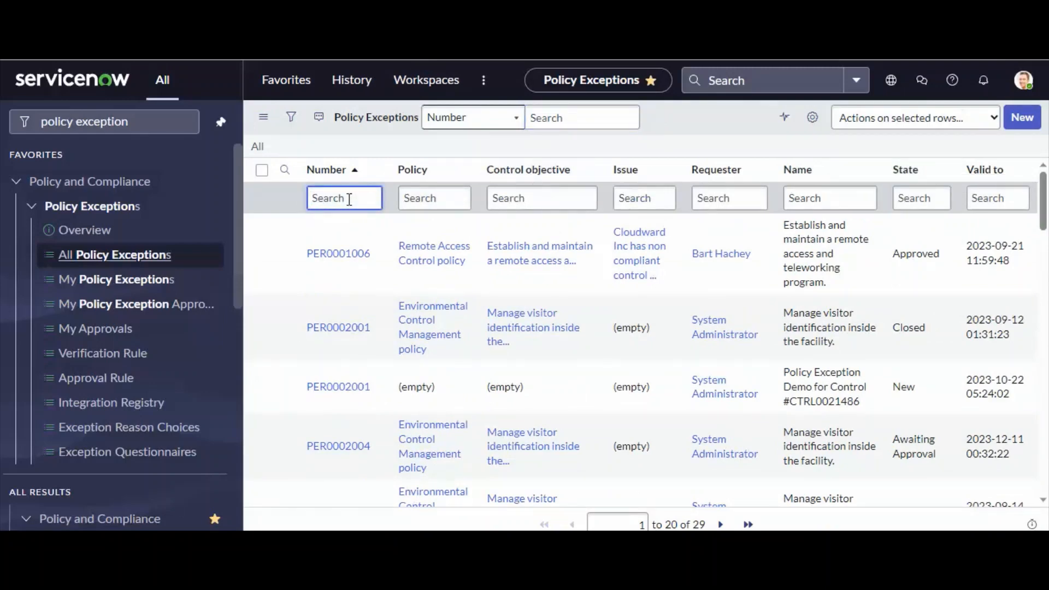
{"action": "key", "text": "ctrl+v"}
{"action": "key", "text": "Return"}
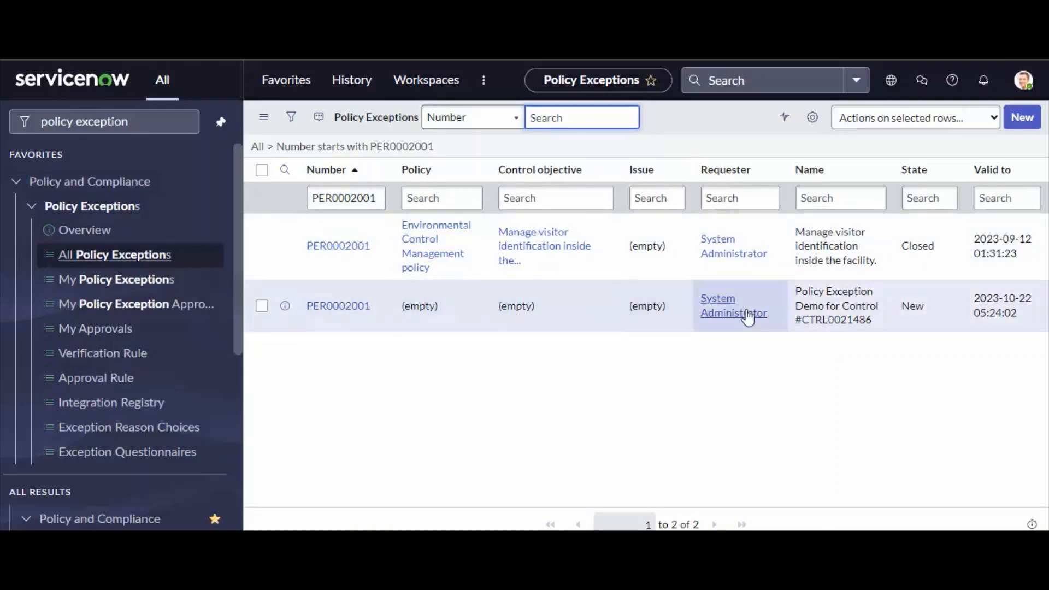
Clear the record number filter and try searching the policy exceptions for names containing "triguma GRC".
{"action": "left_click", "coordinate": [330, 187]}
{"action": "left_click", "coordinate": [121, 255]}
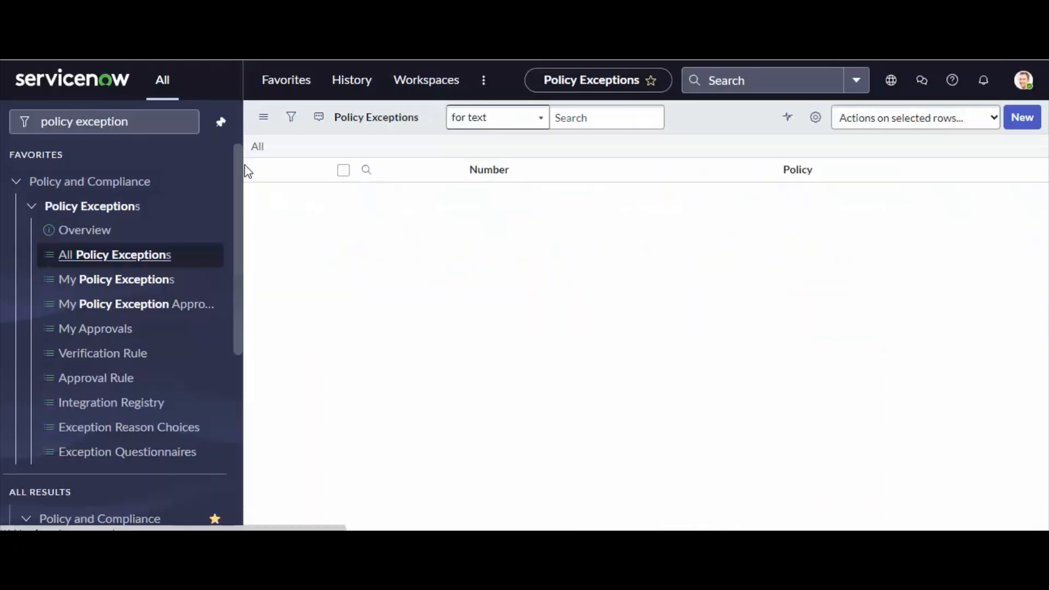
{"action": "left_click", "coordinate": [429, 199]}
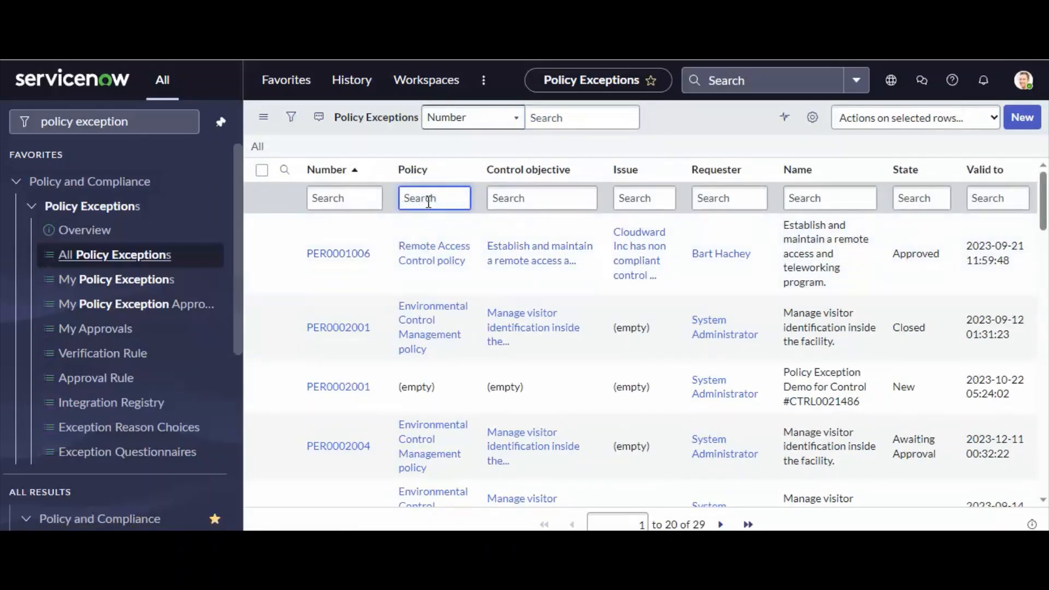
{"action": "left_click", "coordinate": [344, 198]}
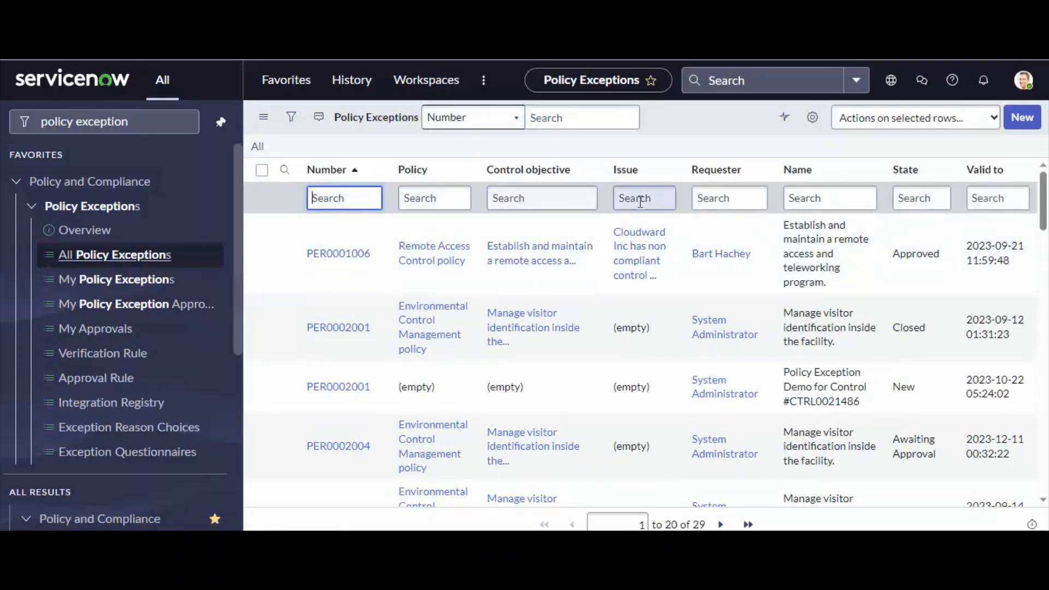
{"action": "left_click", "coordinate": [724, 202]}
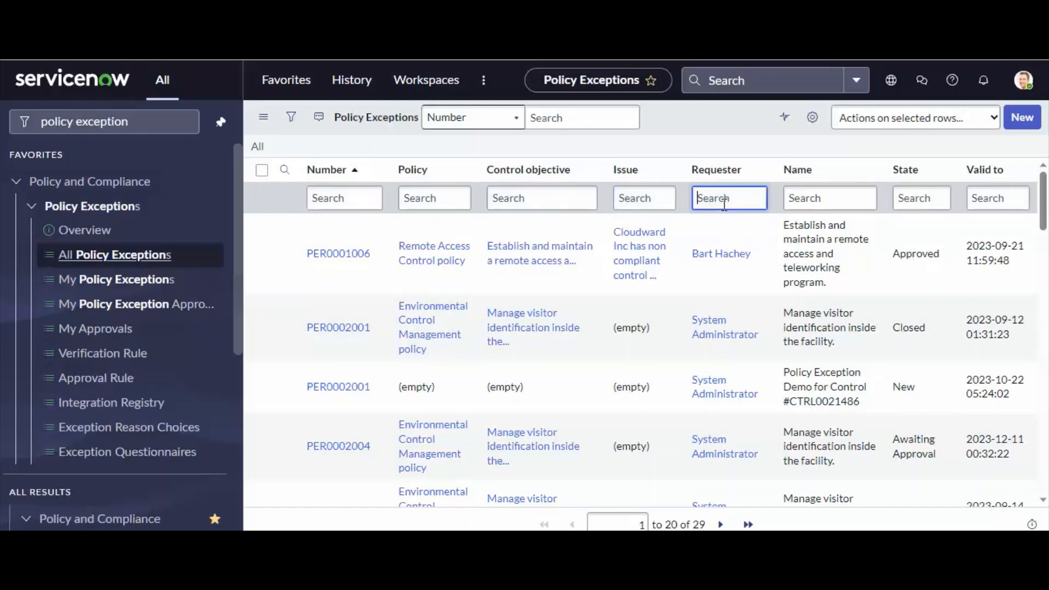
{"action": "left_click", "coordinate": [801, 198]}
{"action": "type", "text": "*triguma GRC"}
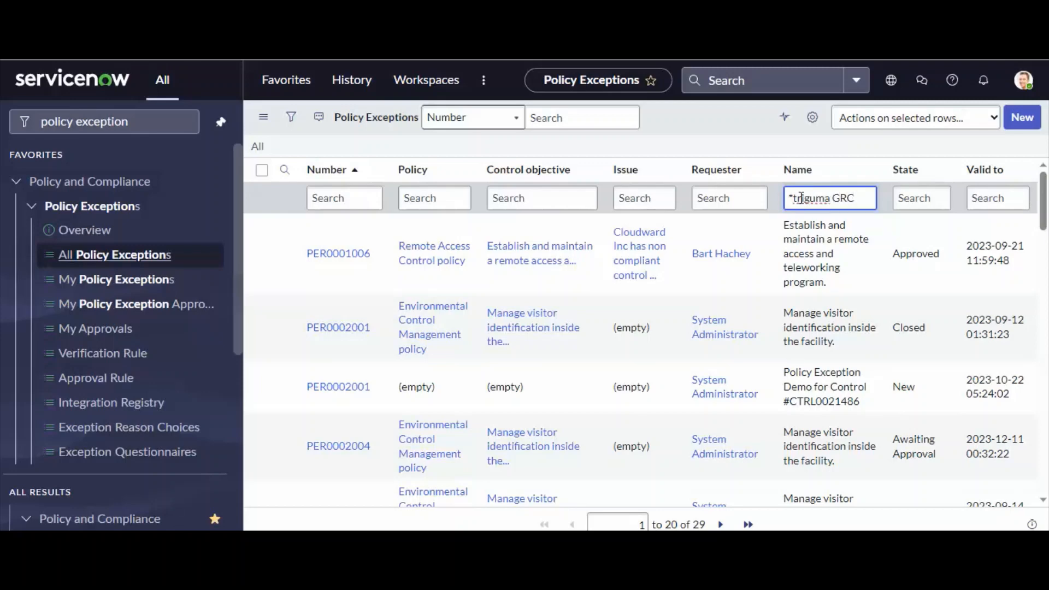
{"action": "key", "text": "Return"}
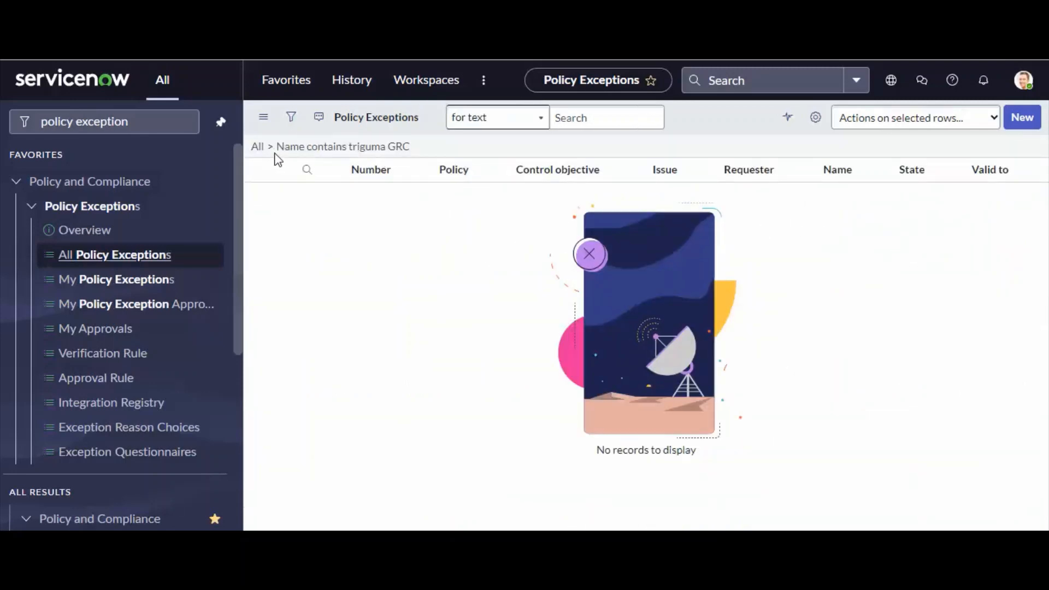
{"action": "left_click", "coordinate": [258, 149]}
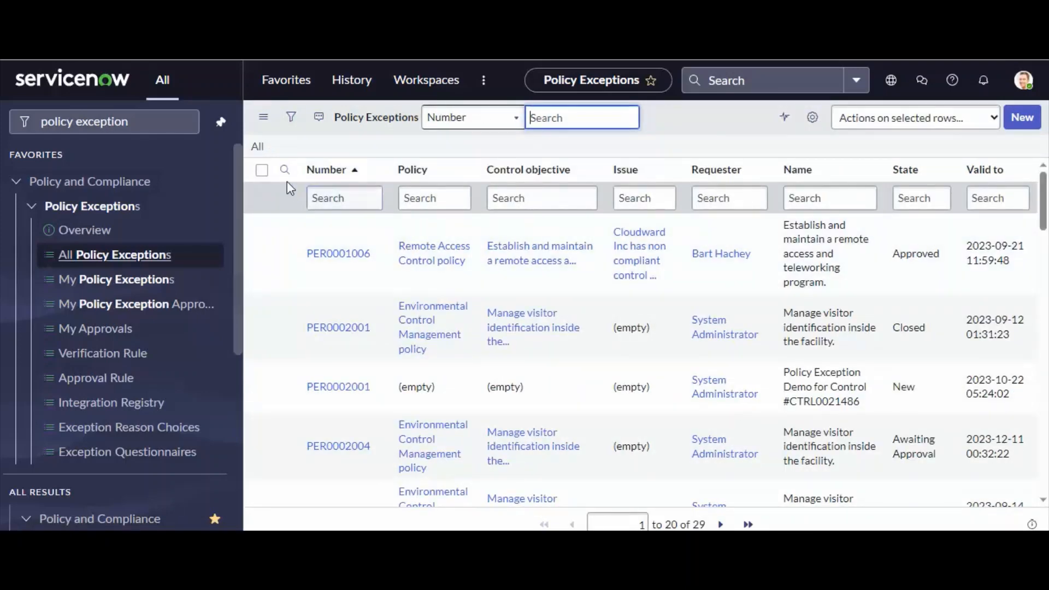
Filter the policy exceptions list to records created on Today.
{"action": "left_click", "coordinate": [291, 117]}
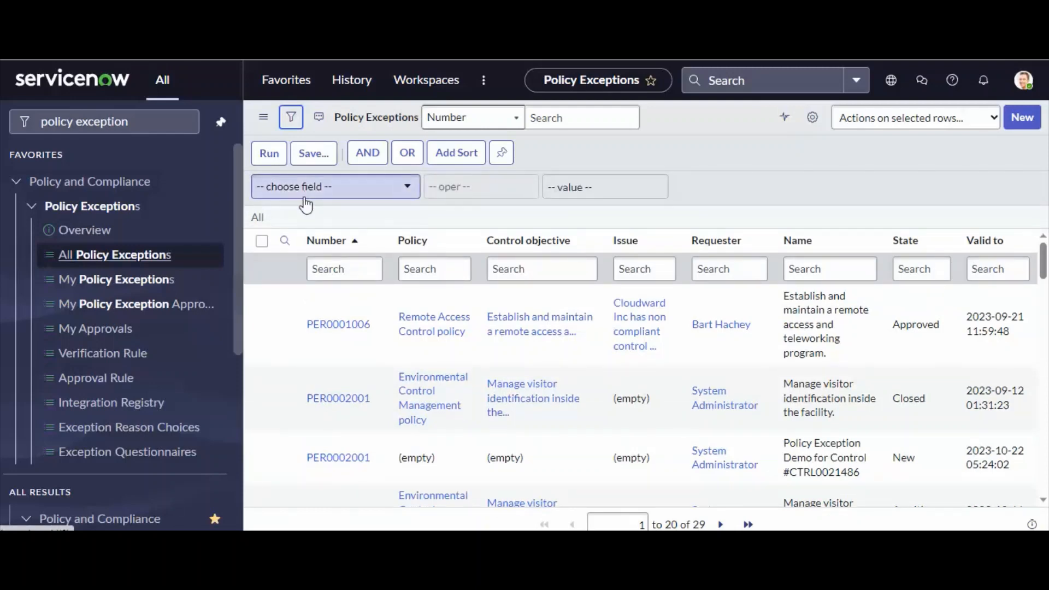
{"action": "left_click", "coordinate": [304, 197]}
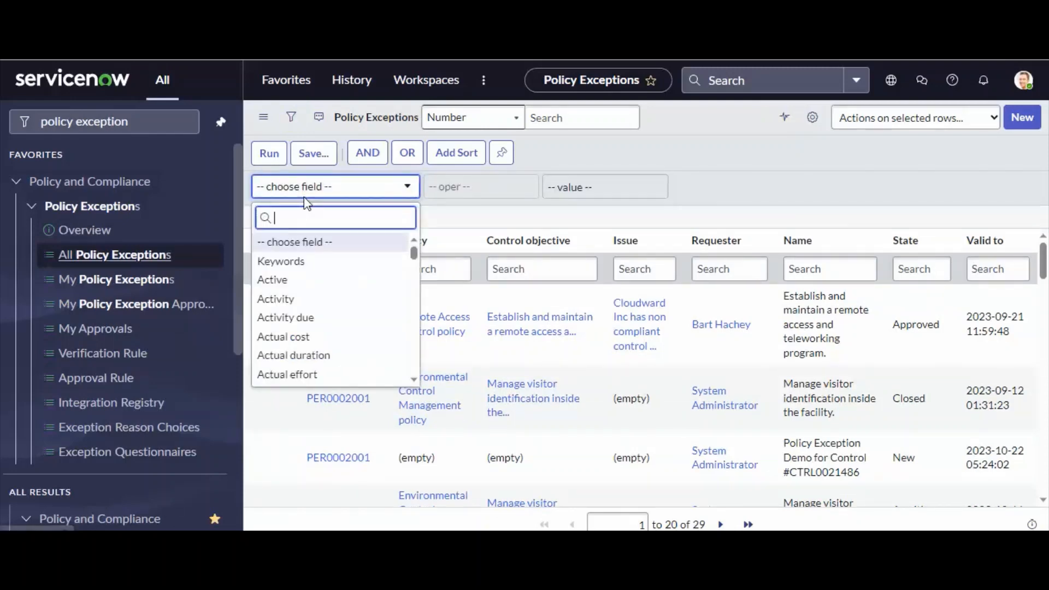
{"action": "type", "text": "cre"}
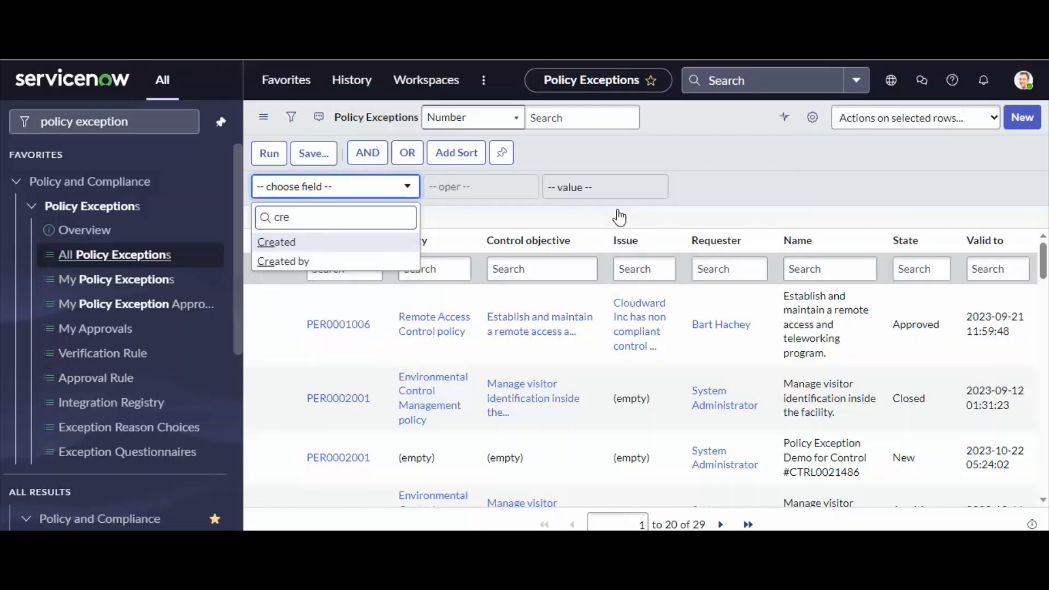
{"action": "left_click", "coordinate": [324, 248]}
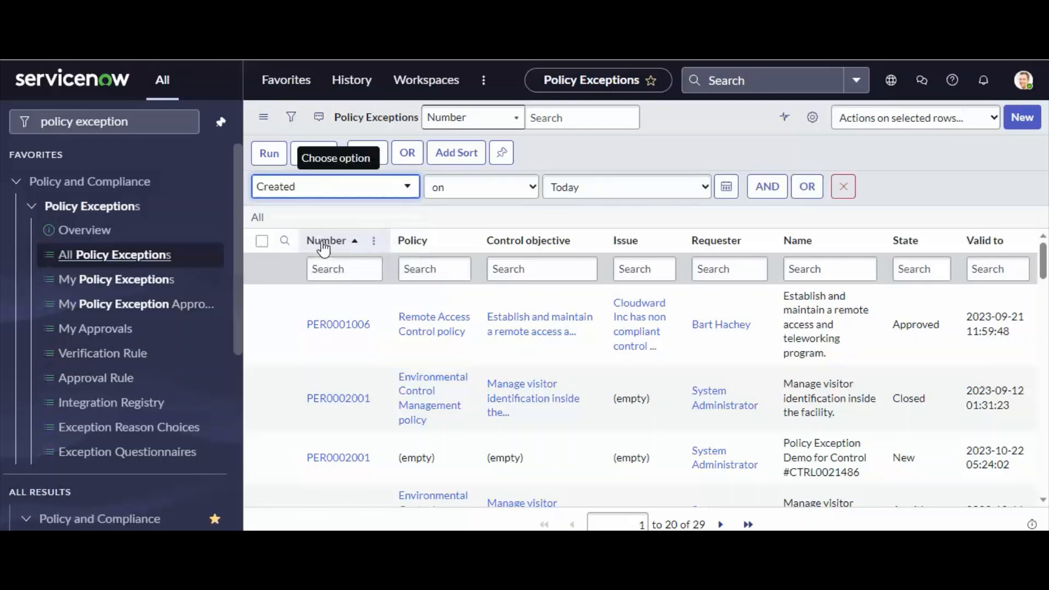
{"action": "left_click", "coordinate": [268, 155]}
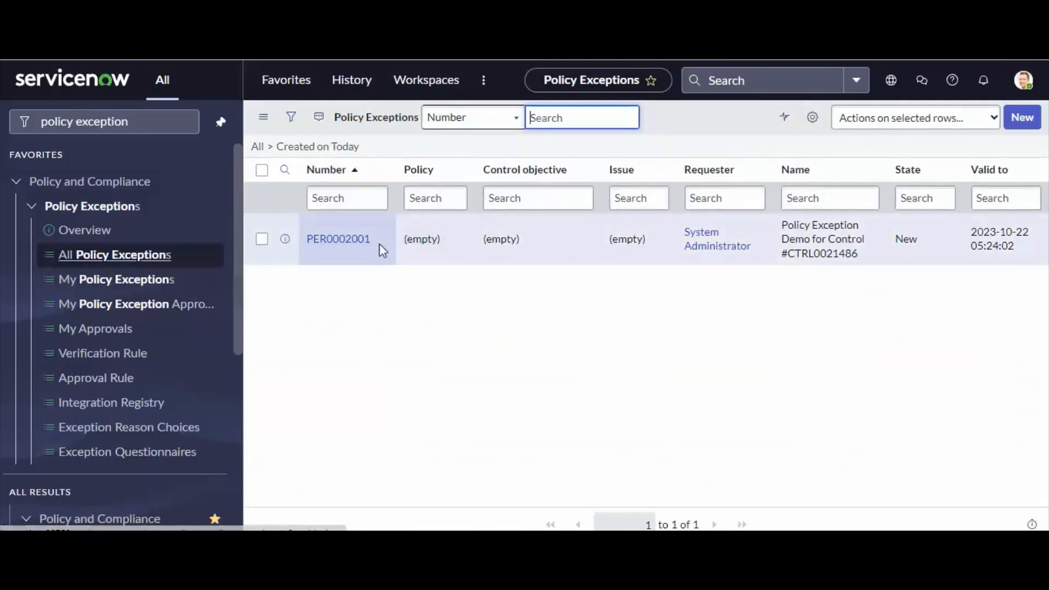
Open the exception named Policy Exception Demo for Control #CTRL0021486 and bring up the selection of impacted controls to add.
{"action": "triple_click", "coordinate": [861, 254]}
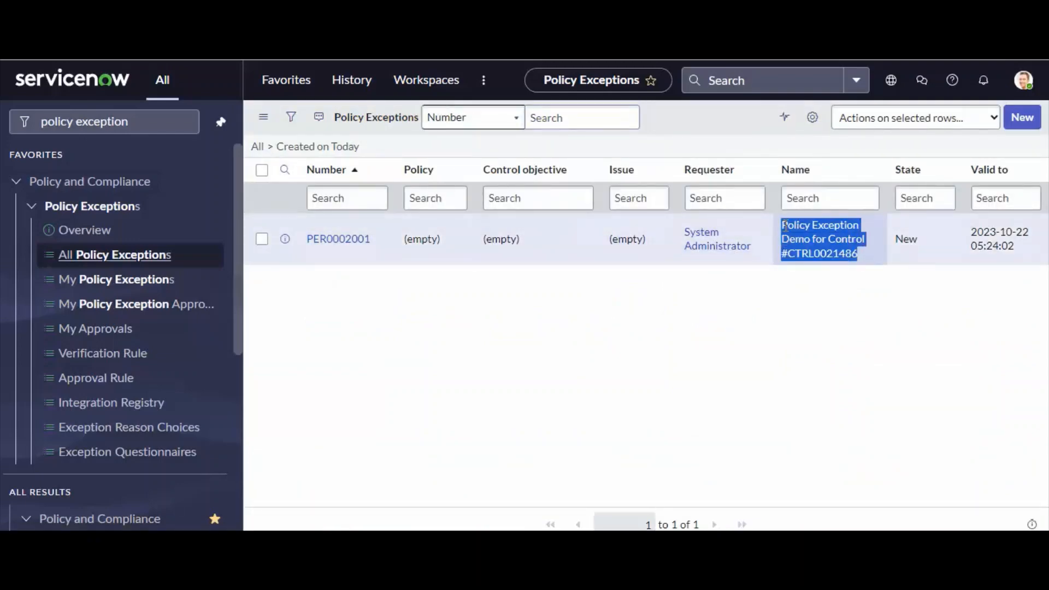
{"action": "left_click", "coordinate": [329, 240]}
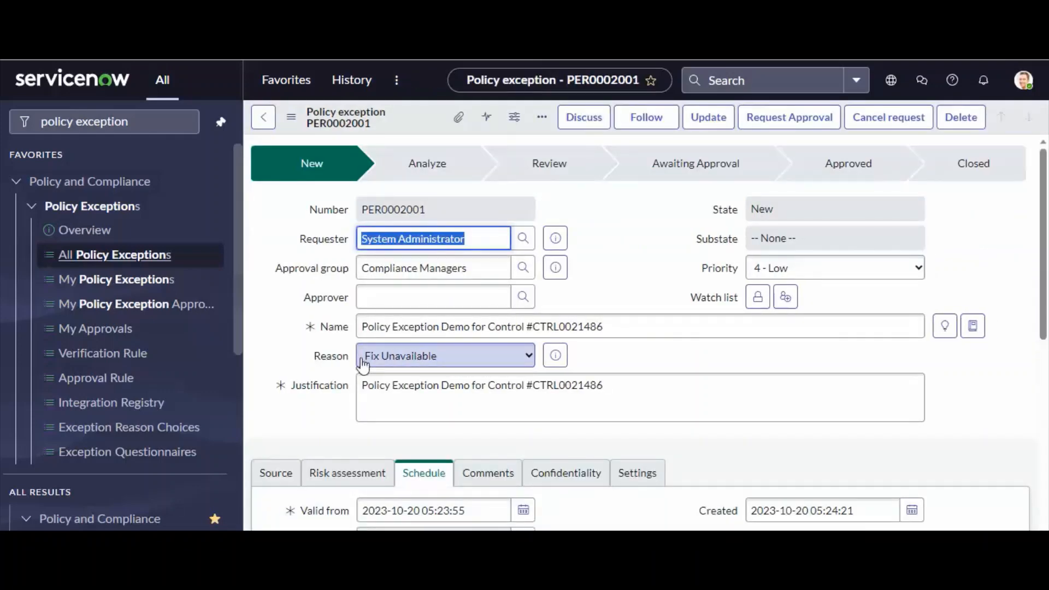
{"action": "scroll", "coordinate": [365, 365], "scroll_direction": "down", "scroll_amount": 7}
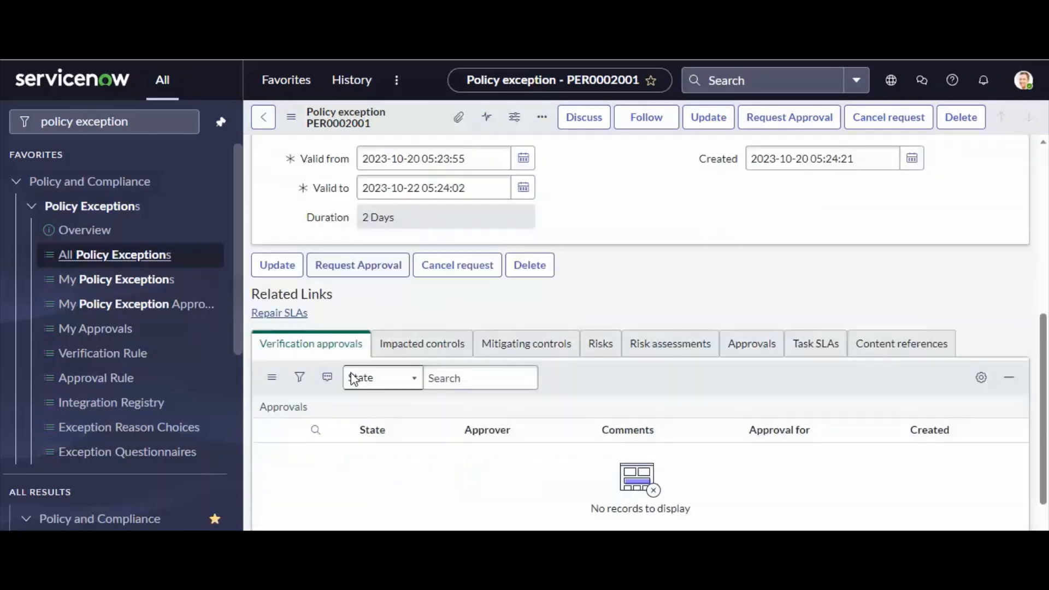
{"action": "left_click", "coordinate": [422, 296]}
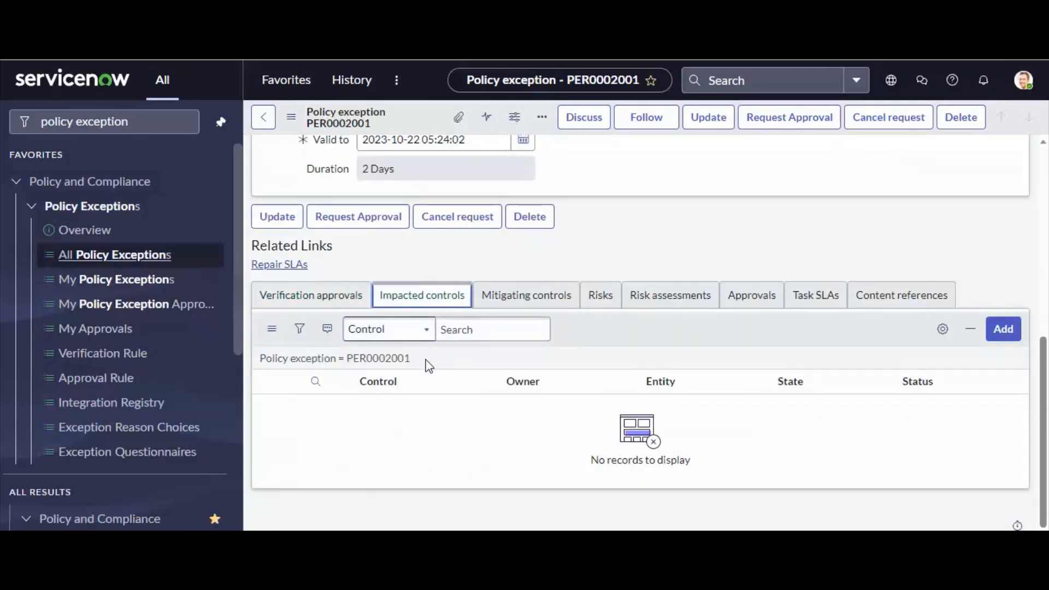
{"action": "left_click", "coordinate": [1004, 340]}
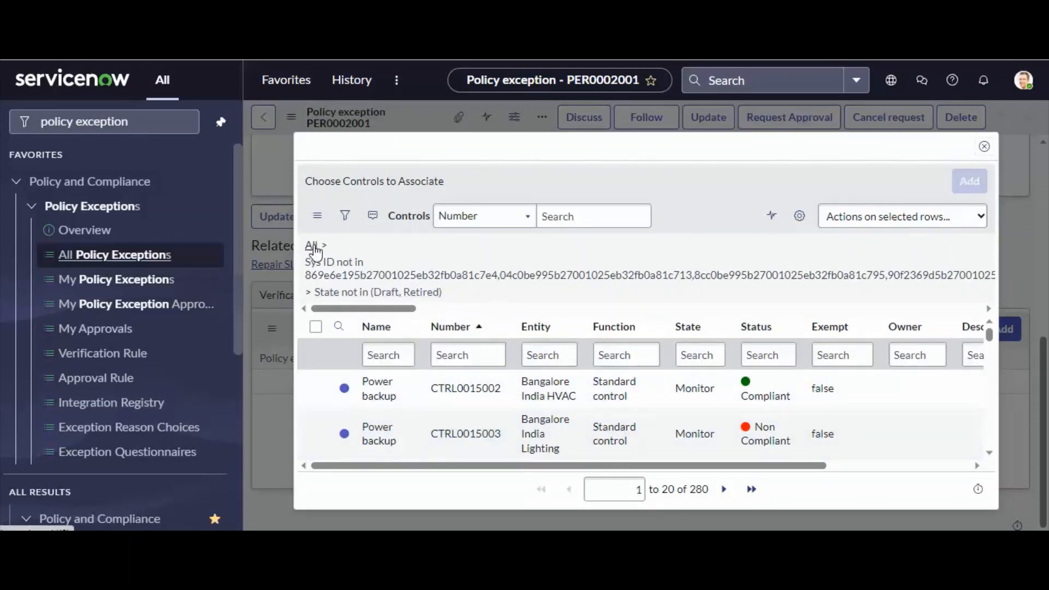
Remove the preset filter from the controls list and search by the control name BreakDown of Policy-Triguma GRC, copied from its control record.
{"action": "left_click", "coordinate": [484, 286]}
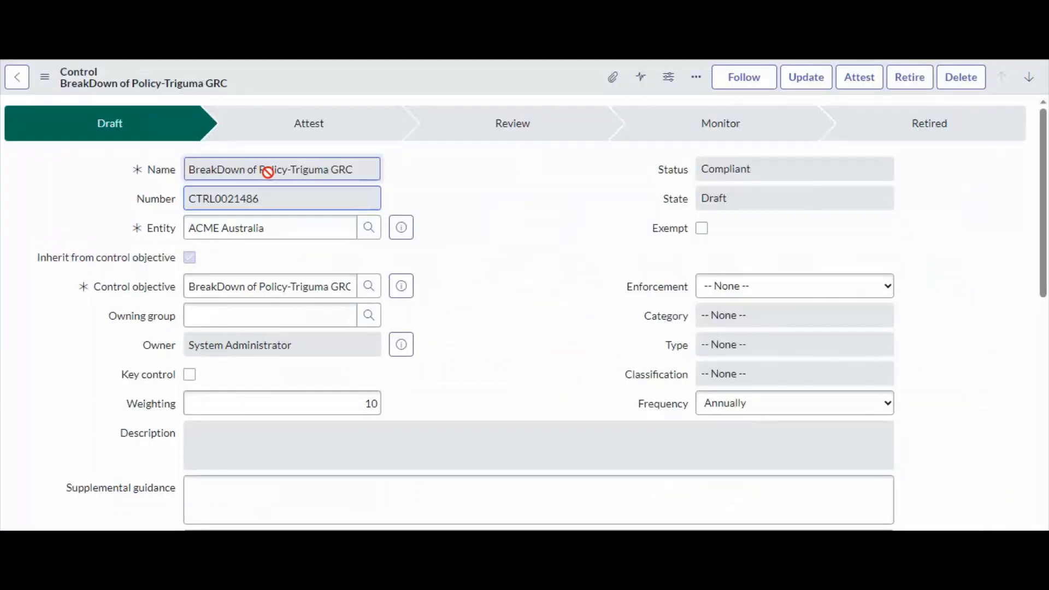
{"action": "triple_click", "coordinate": [267, 171]}
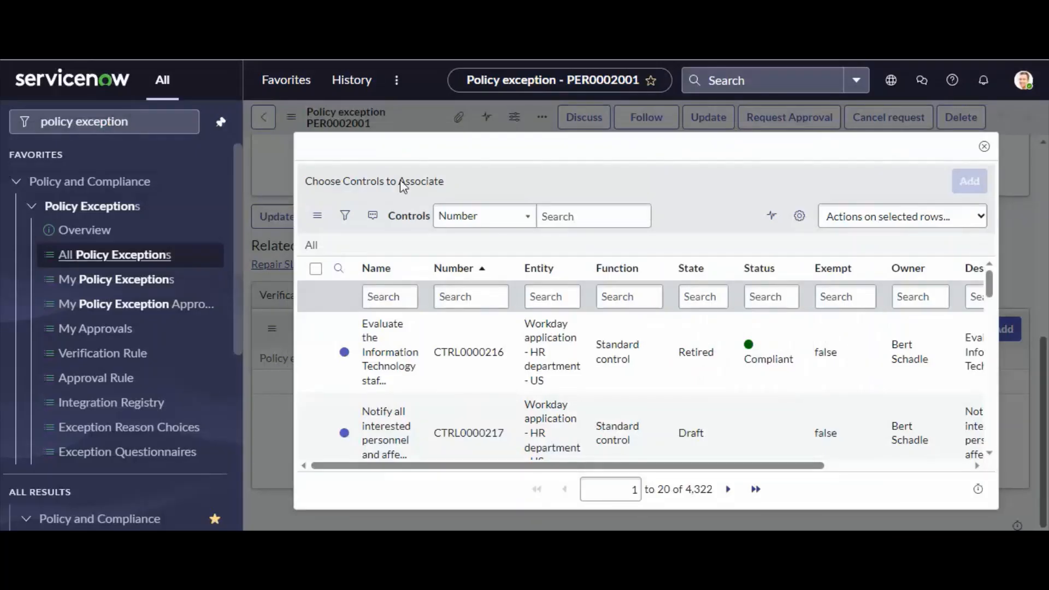
{"action": "left_click", "coordinate": [385, 298]}
{"action": "key", "text": "ctrl+v"}
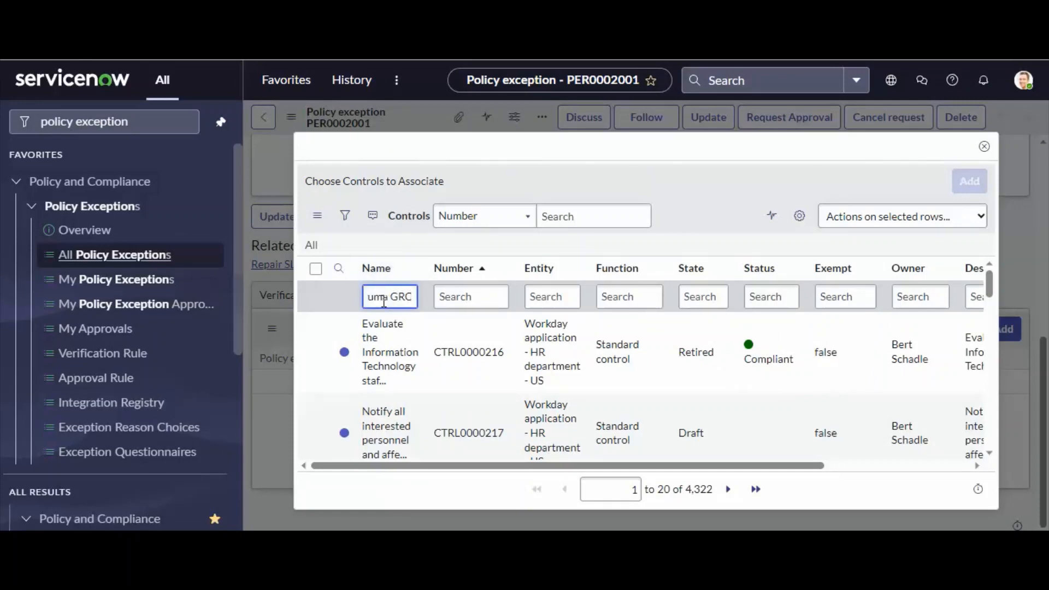
{"action": "key", "text": "Return"}
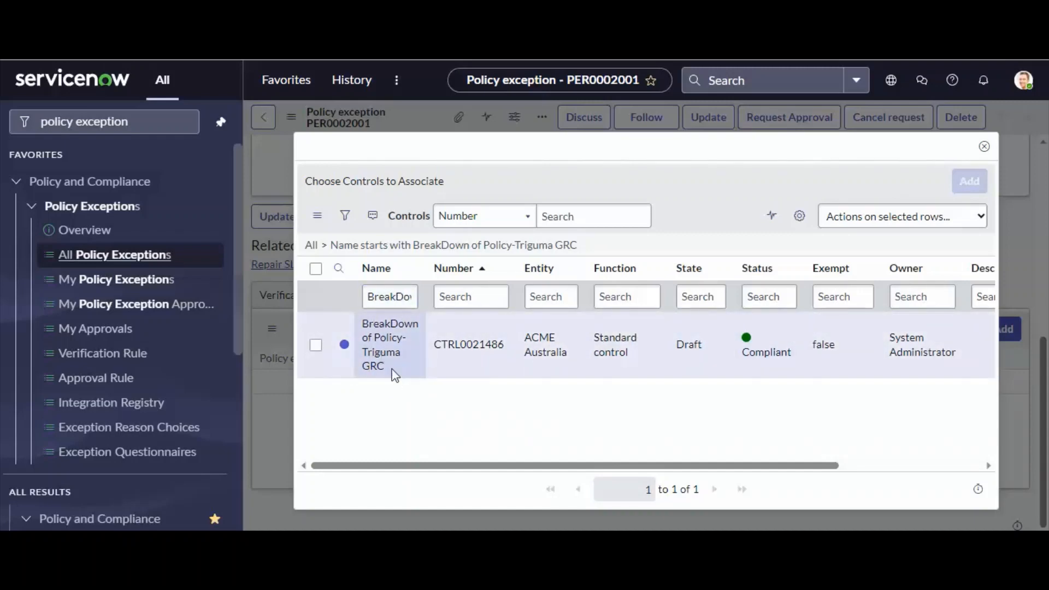
Add control CTRL0021486, BreakDown of Policy-Triguma GRC, to the exception's impacted controls.
{"action": "left_click_drag", "start_coordinate": [393, 372], "coordinate": [355, 323]}
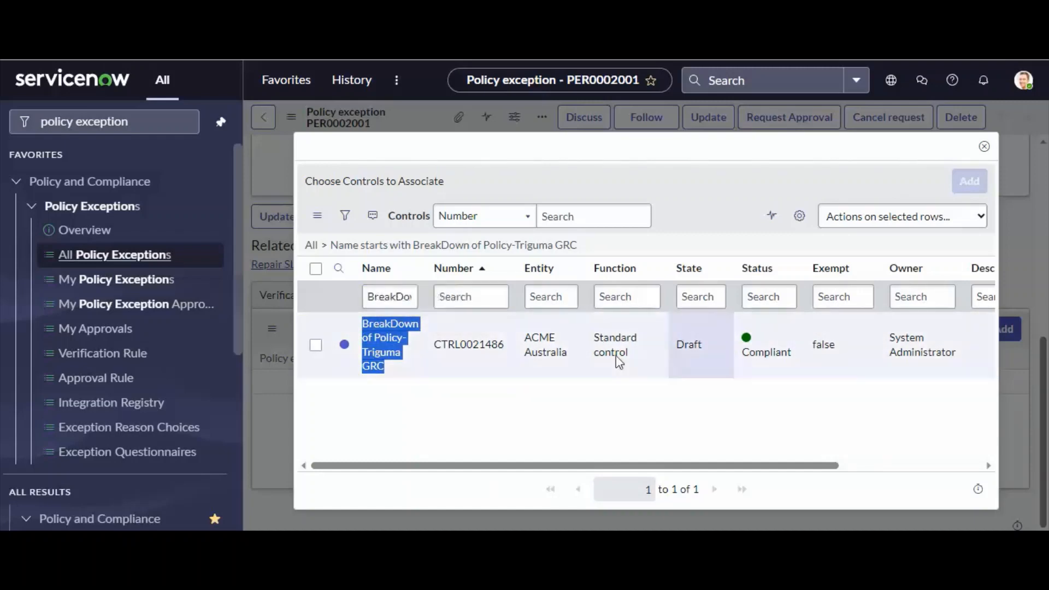
{"action": "left_click", "coordinate": [316, 345]}
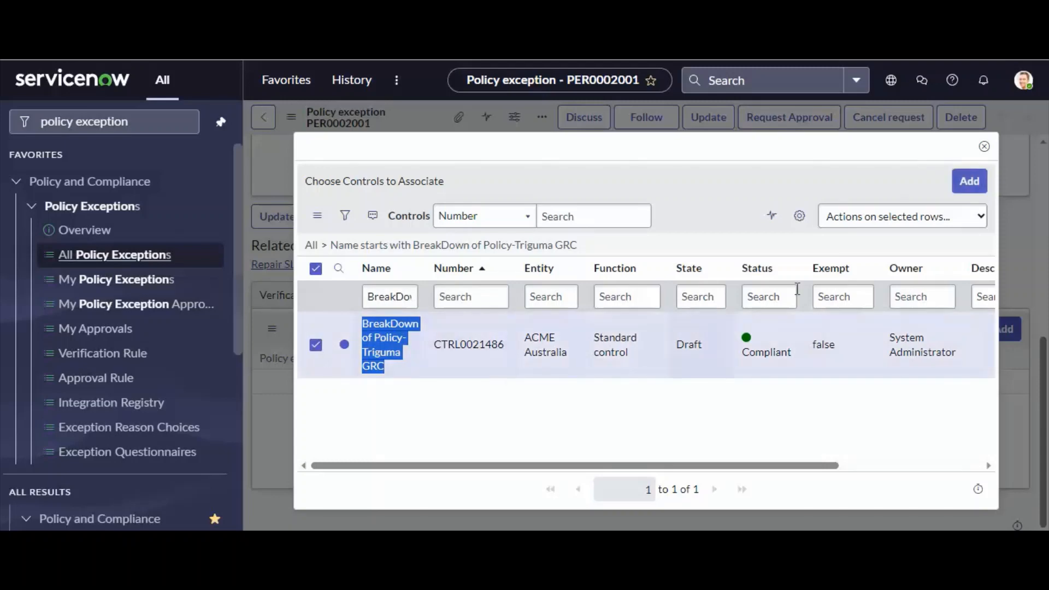
{"action": "left_click", "coordinate": [959, 189]}
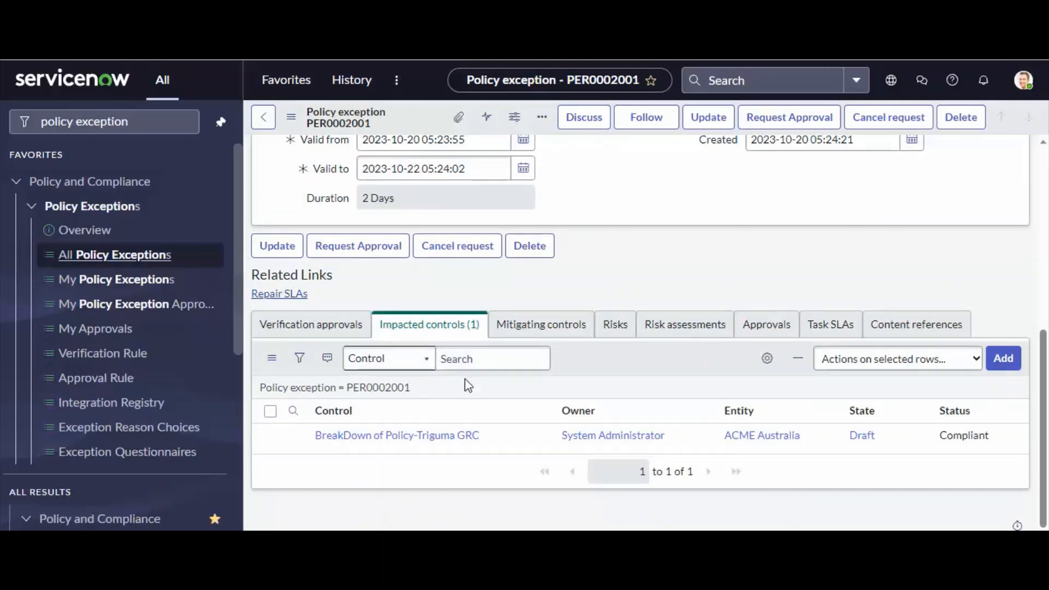
Review the exception's valid from and valid to dates and its impacted control entry.
{"action": "scroll", "coordinate": [469, 385], "scroll_direction": "up", "scroll_amount": 7}
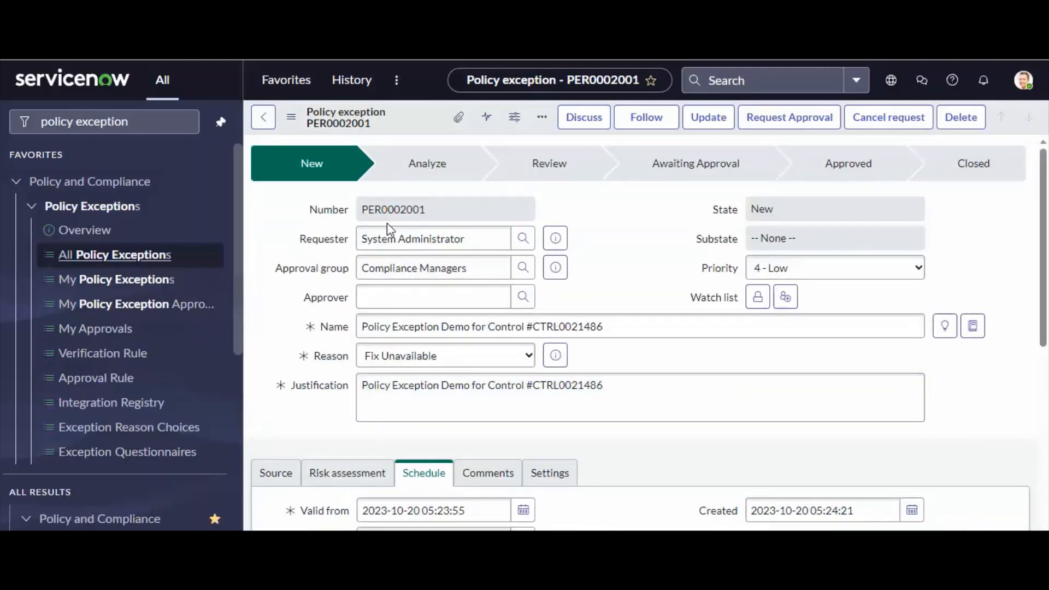
{"action": "scroll", "coordinate": [389, 229], "scroll_direction": "down", "scroll_amount": 5}
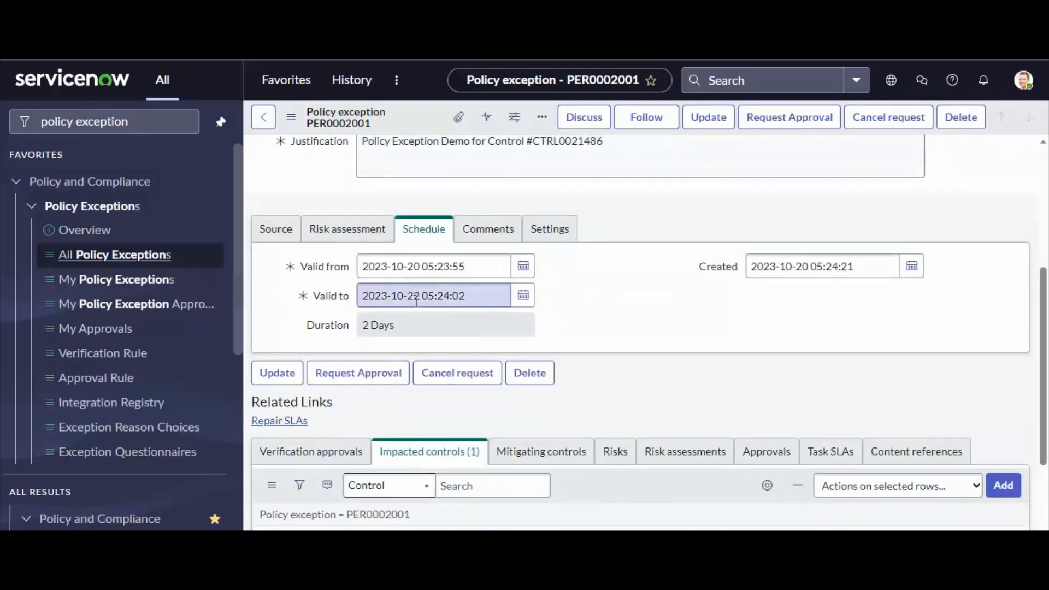
{"action": "left_click_drag", "start_coordinate": [485, 265], "coordinate": [336, 271]}
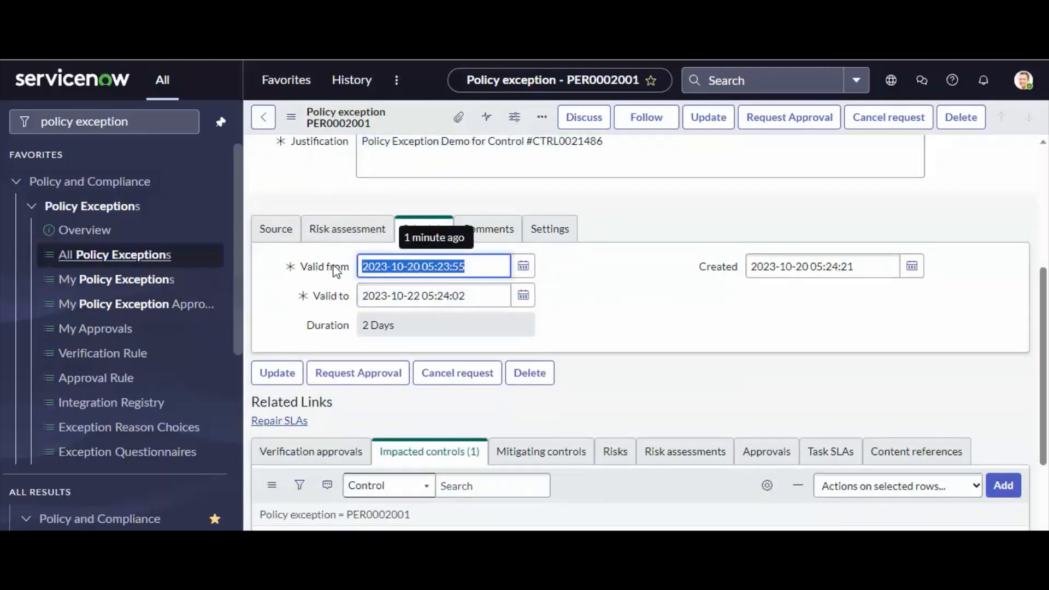
{"action": "left_click_drag", "start_coordinate": [481, 295], "coordinate": [304, 305]}
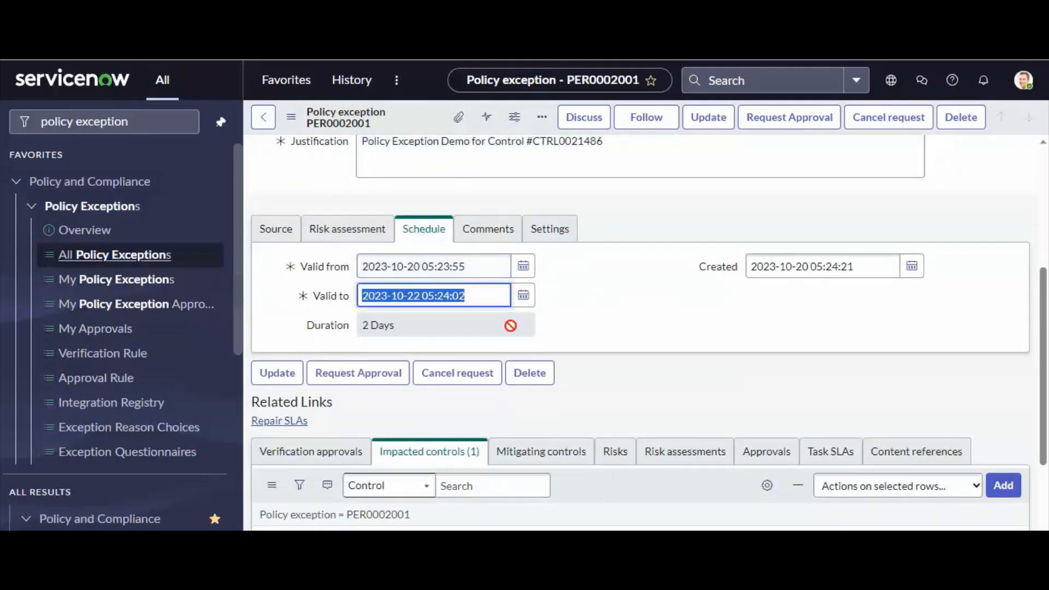
{"action": "left_click", "coordinate": [594, 334]}
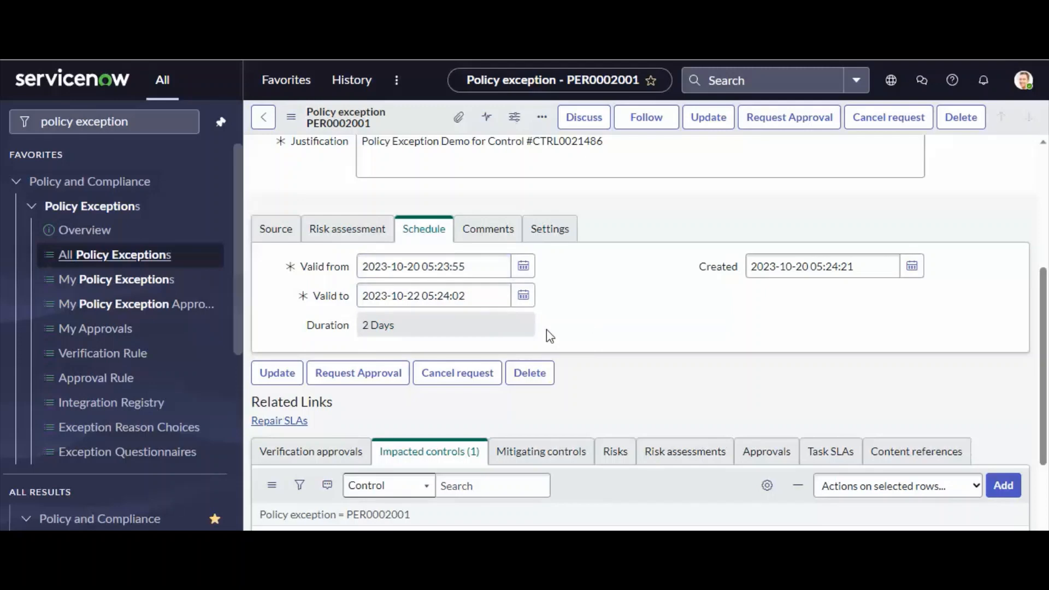
{"action": "scroll", "coordinate": [546, 329], "scroll_direction": "down", "scroll_amount": 3}
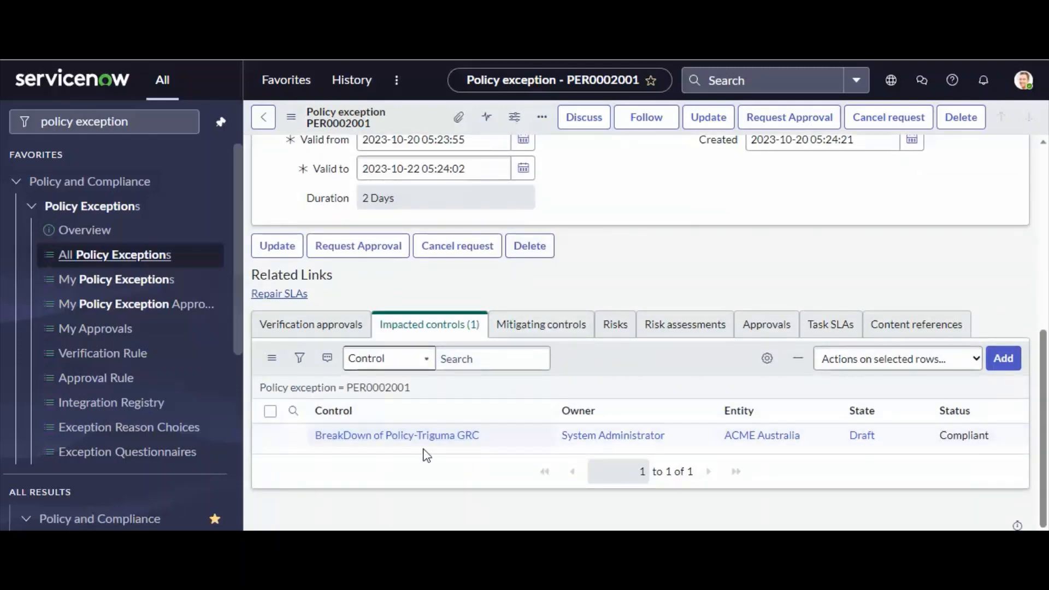
{"action": "left_click_drag", "start_coordinate": [479, 438], "coordinate": [316, 440]}
{"action": "left_click", "coordinate": [320, 444]}
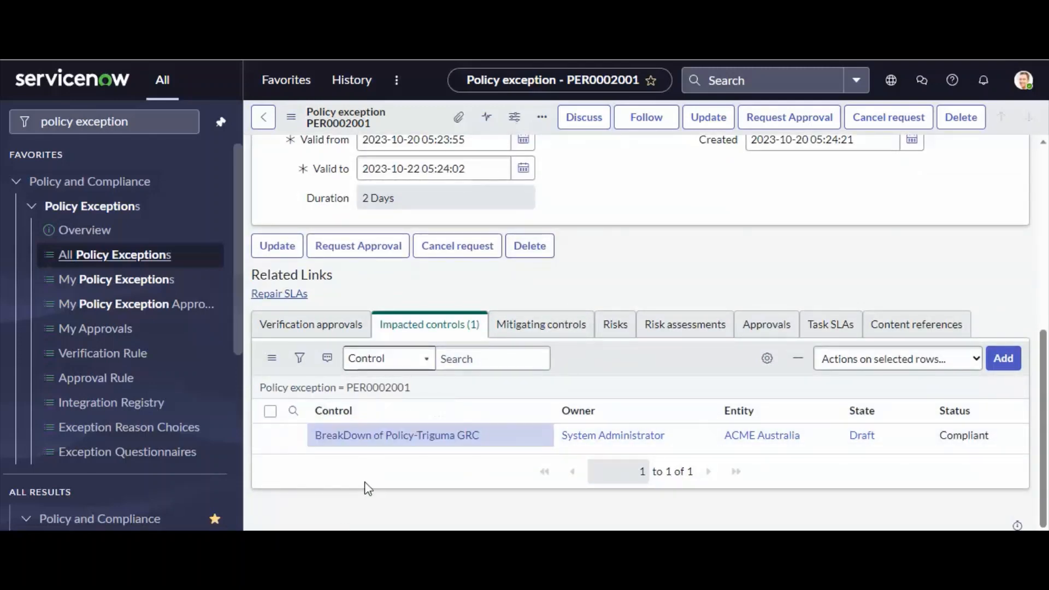
Request approval for the policy exception and check its approval group and approver fields.
{"action": "scroll", "coordinate": [400, 429], "scroll_direction": "up", "scroll_amount": 9}
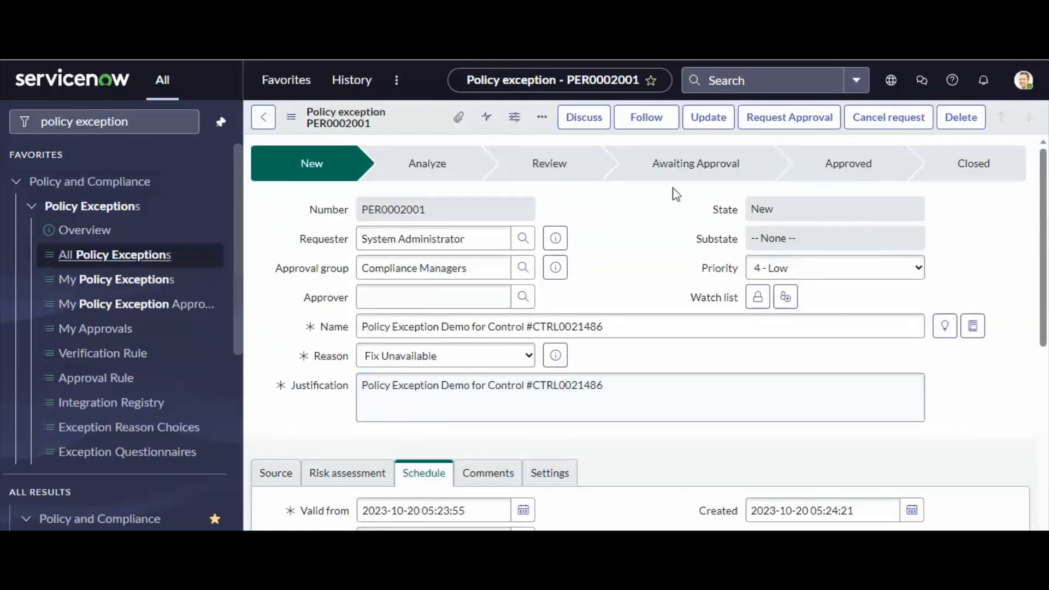
{"action": "left_click", "coordinate": [785, 127]}
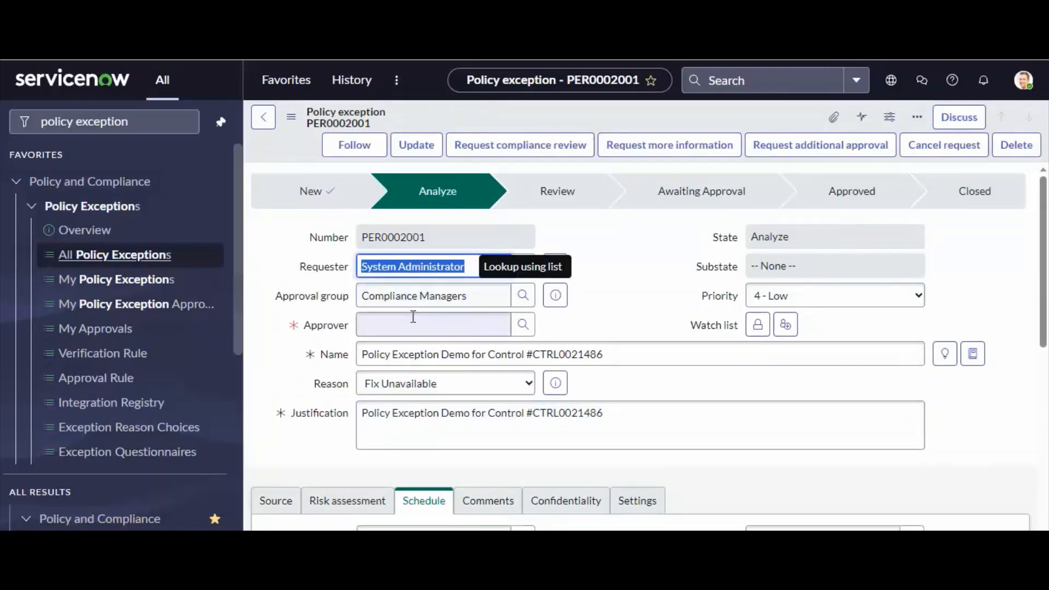
{"action": "left_click_drag", "start_coordinate": [276, 296], "coordinate": [358, 294]}
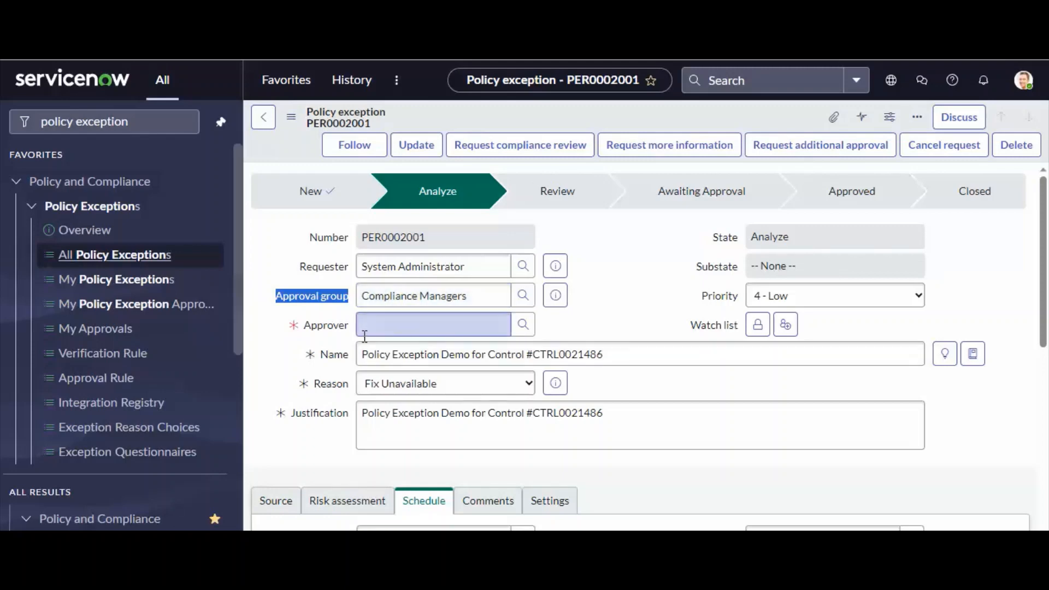
{"action": "scroll", "coordinate": [363, 335], "scroll_direction": "down", "scroll_amount": 8}
{"action": "scroll", "coordinate": [365, 344], "scroll_direction": "up", "scroll_amount": 10}
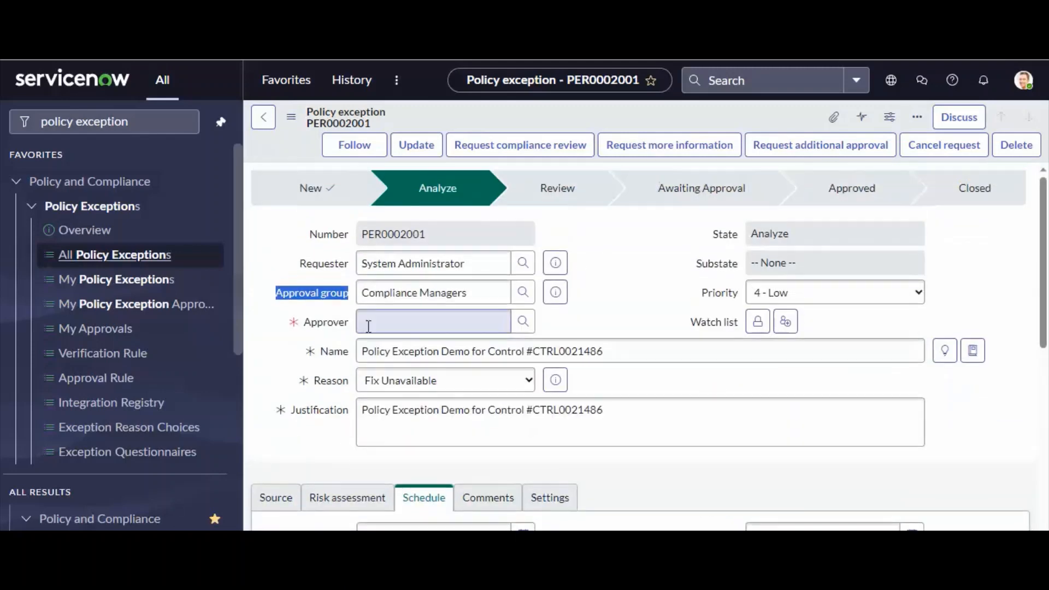
Look up the users available as approver for the policy exception and close the list without choosing anyone.
{"action": "left_click", "coordinate": [492, 327]}
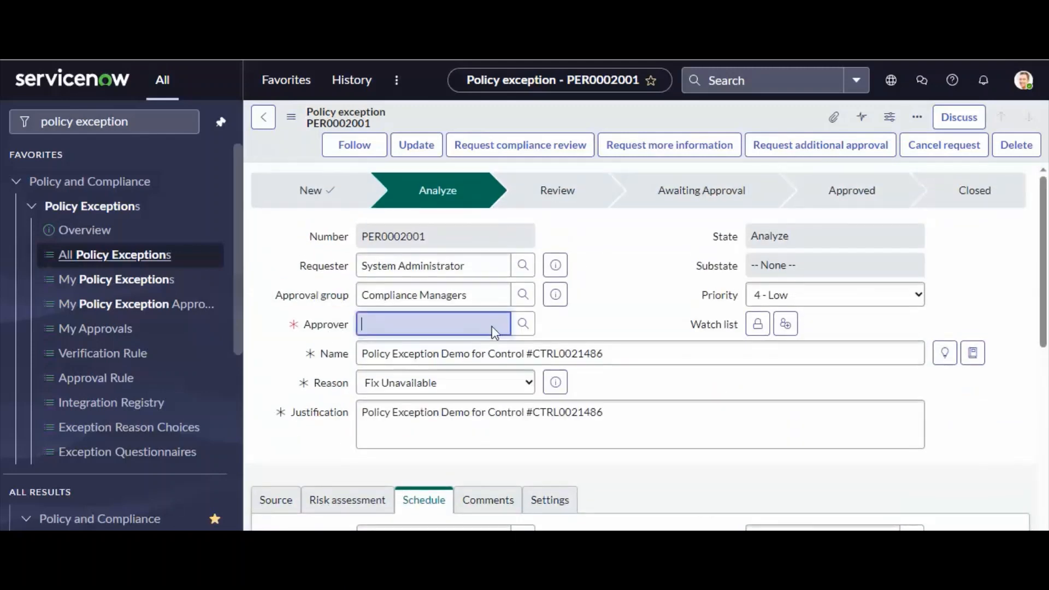
{"action": "left_click", "coordinate": [523, 326]}
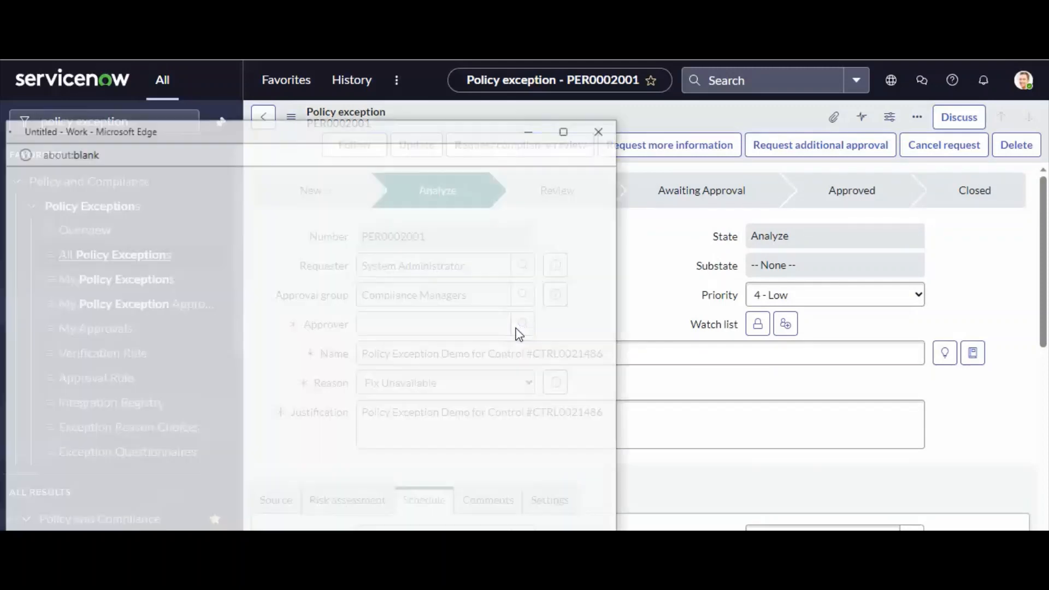
{"action": "left_click_drag", "start_coordinate": [320, 141], "coordinate": [415, 109]}
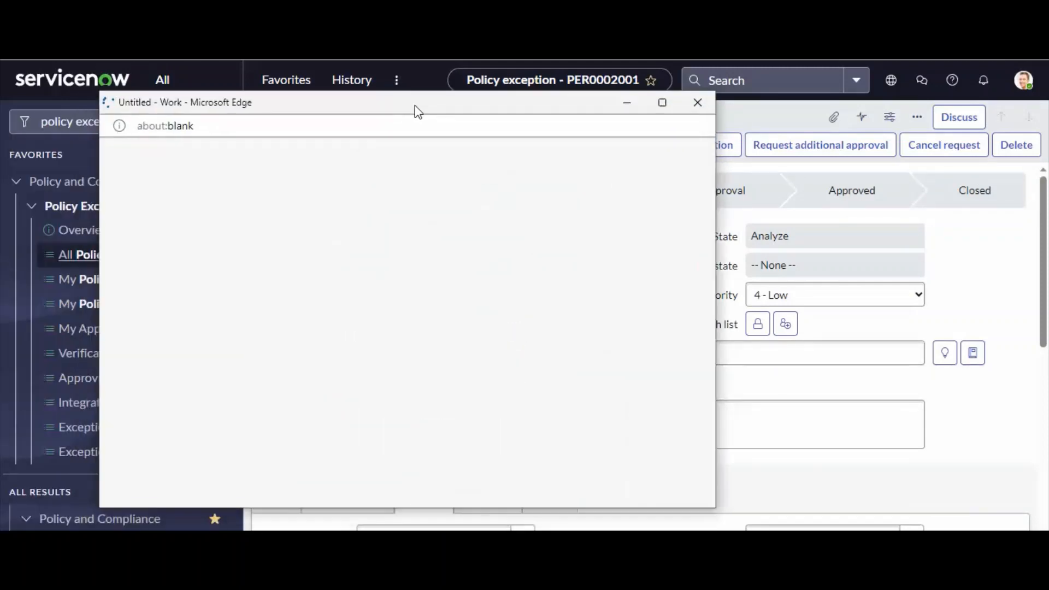
{"action": "left_click", "coordinate": [163, 206]}
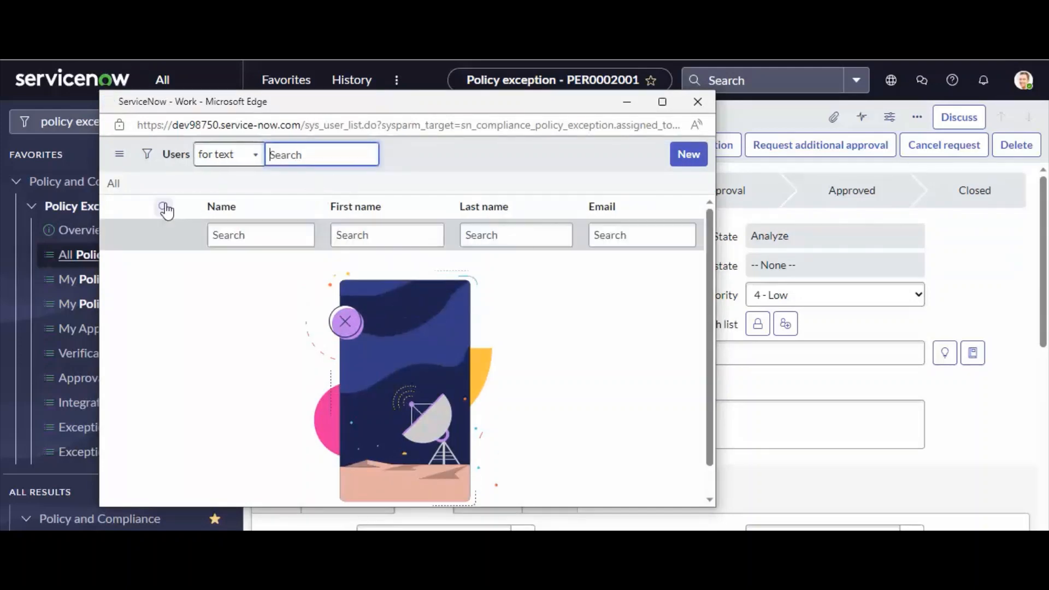
{"action": "left_click", "coordinate": [698, 103]}
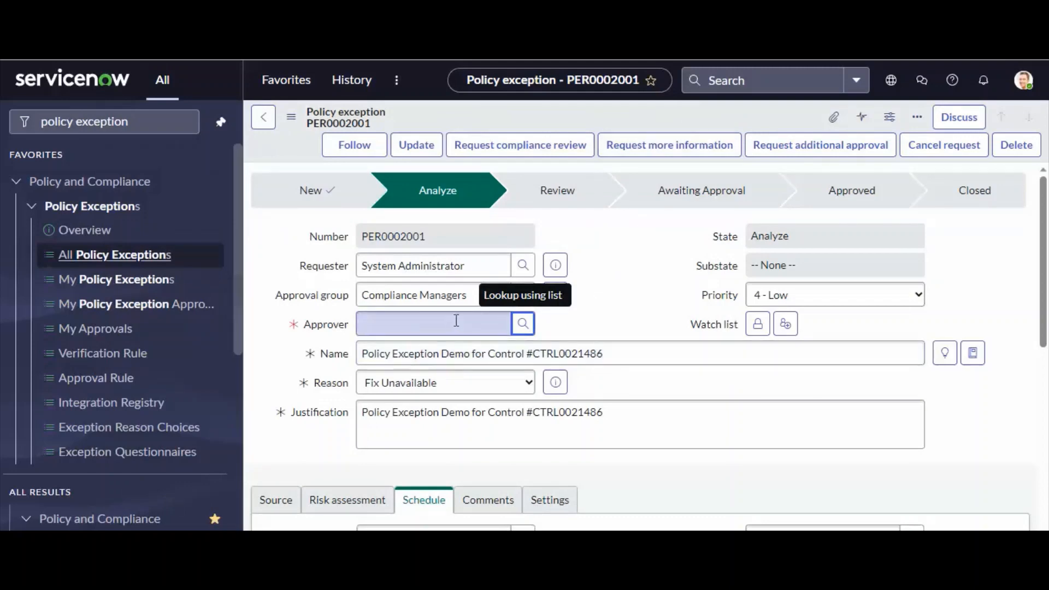
Preview the details of the Compliance Managers approval group, including its manager and description, and check the group field.
{"action": "left_click", "coordinate": [557, 298]}
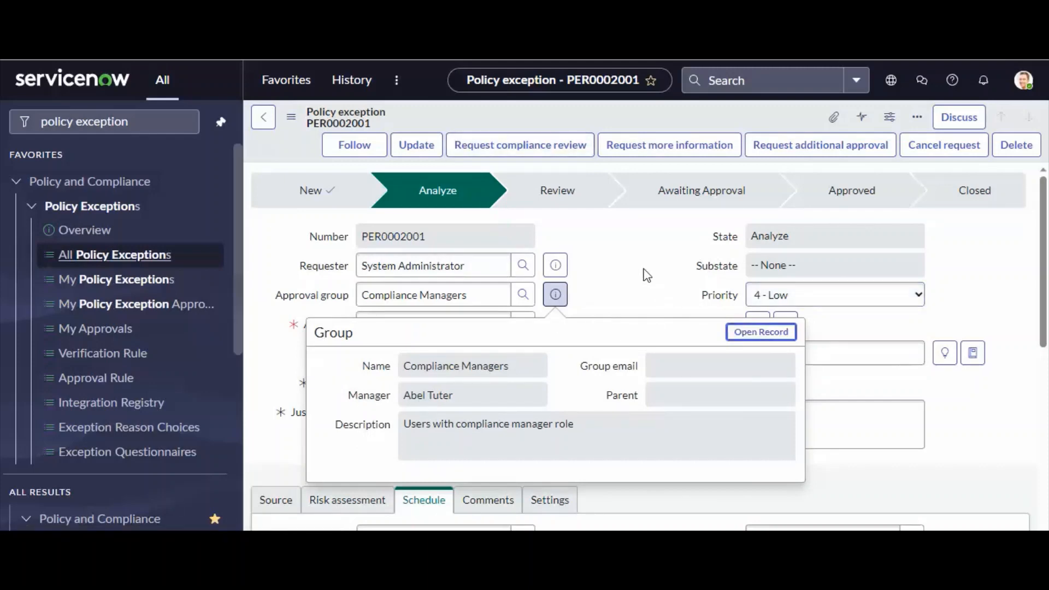
{"action": "left_click", "coordinate": [646, 275]}
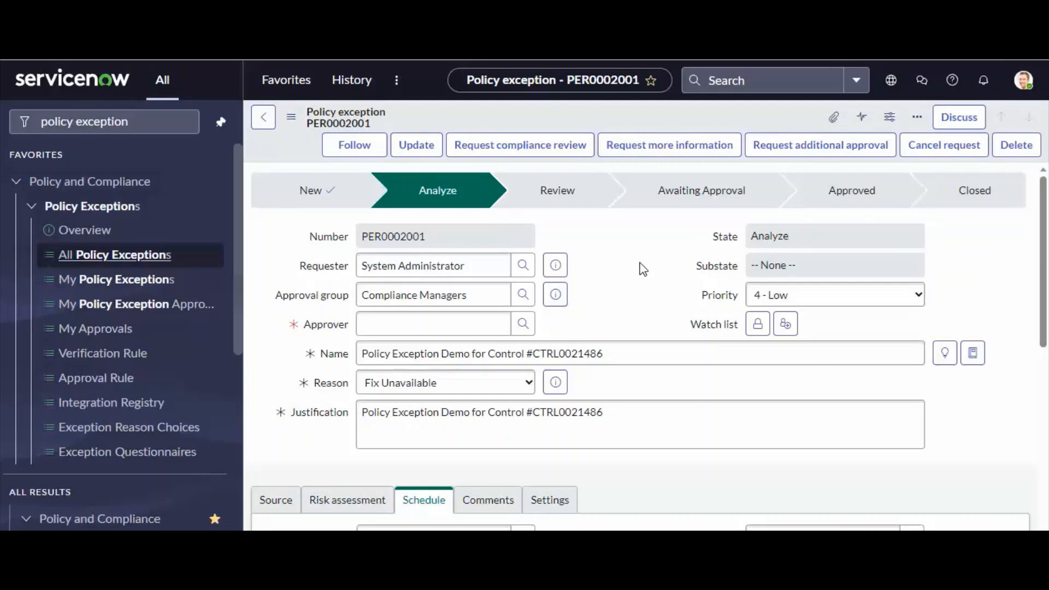
{"action": "left_click_drag", "start_coordinate": [275, 296], "coordinate": [377, 299]}
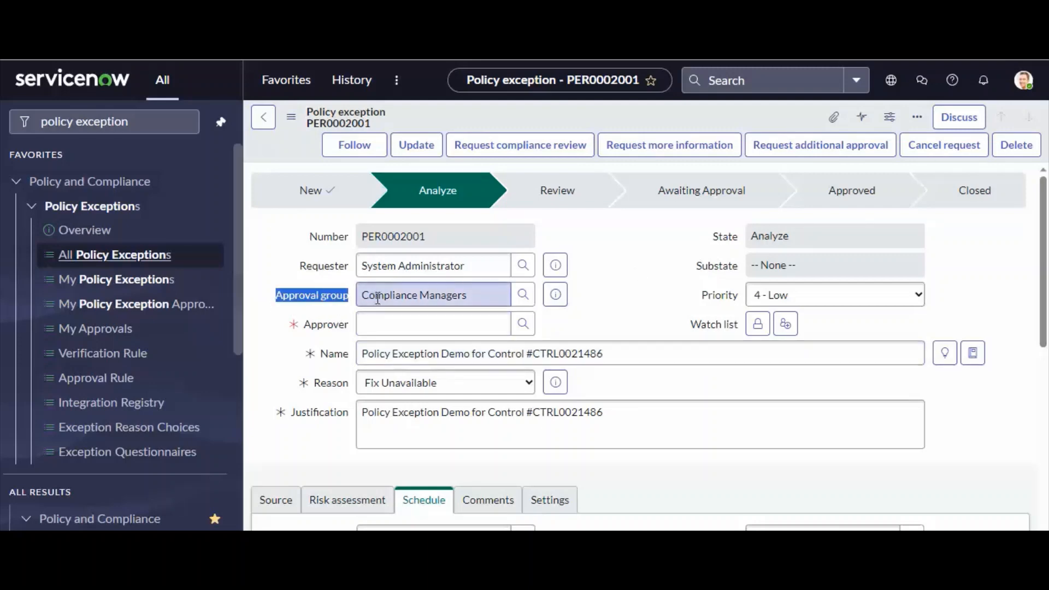
{"action": "left_click", "coordinate": [471, 295]}
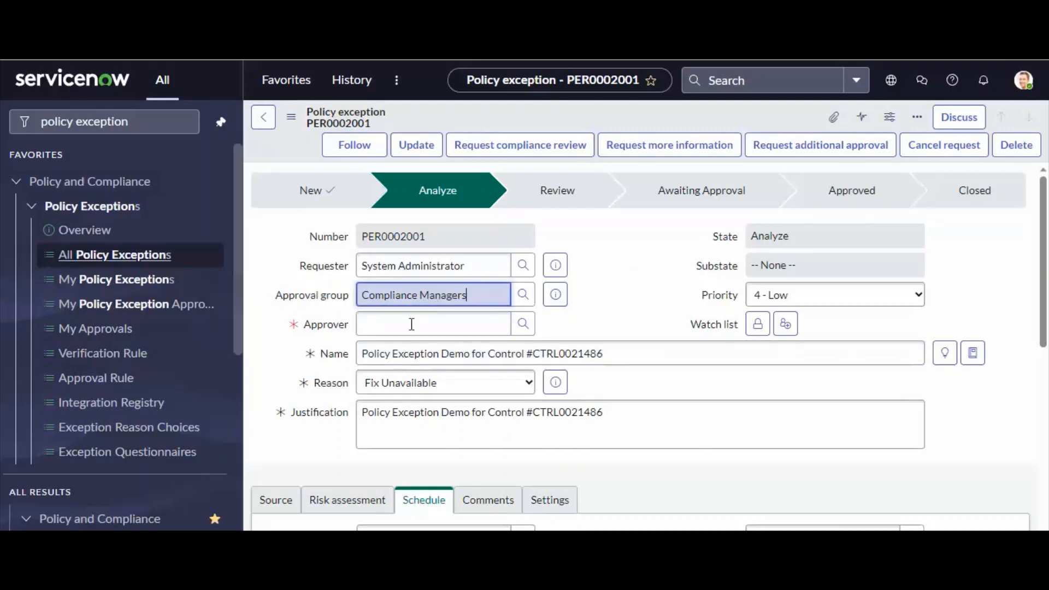
{"action": "key", "text": "ctrl+a"}
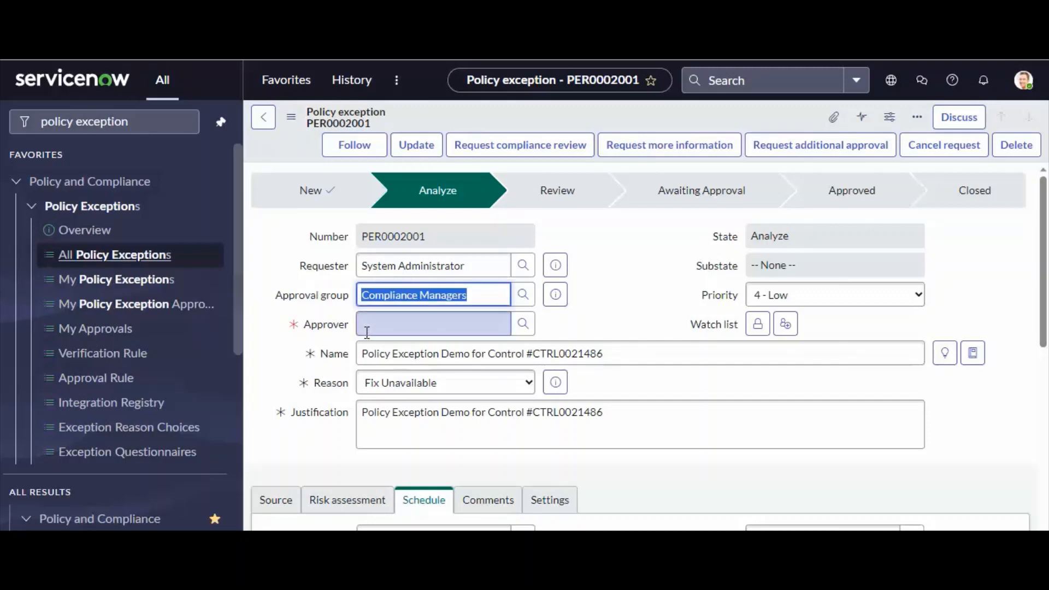
Assign the listed Compliance Managers user as the exception's approver and try to request a compliance review.
{"action": "left_click", "coordinate": [367, 325]}
{"action": "left_click", "coordinate": [525, 327]}
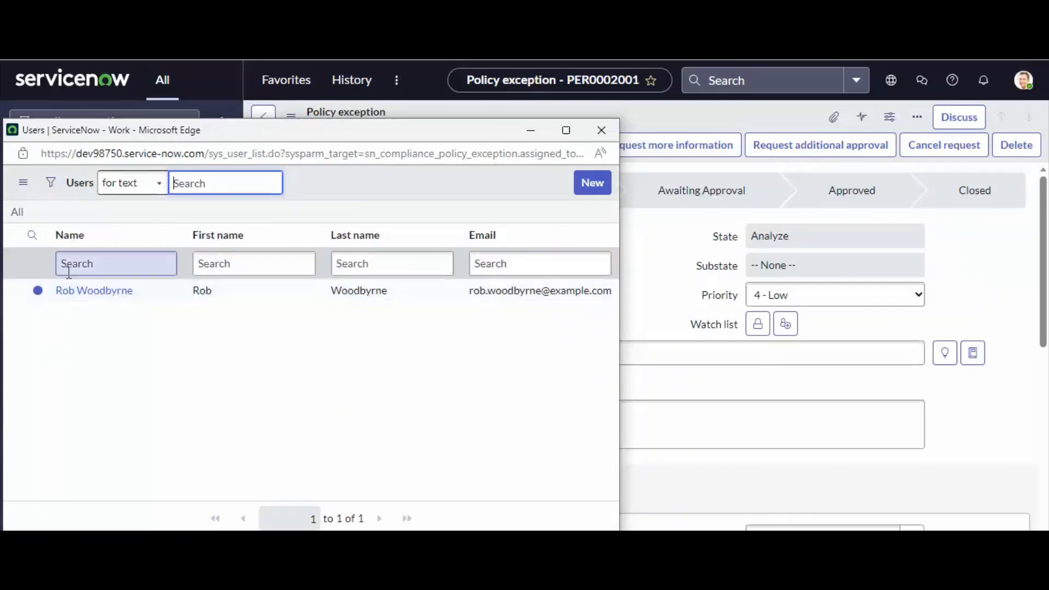
{"action": "left_click", "coordinate": [83, 291]}
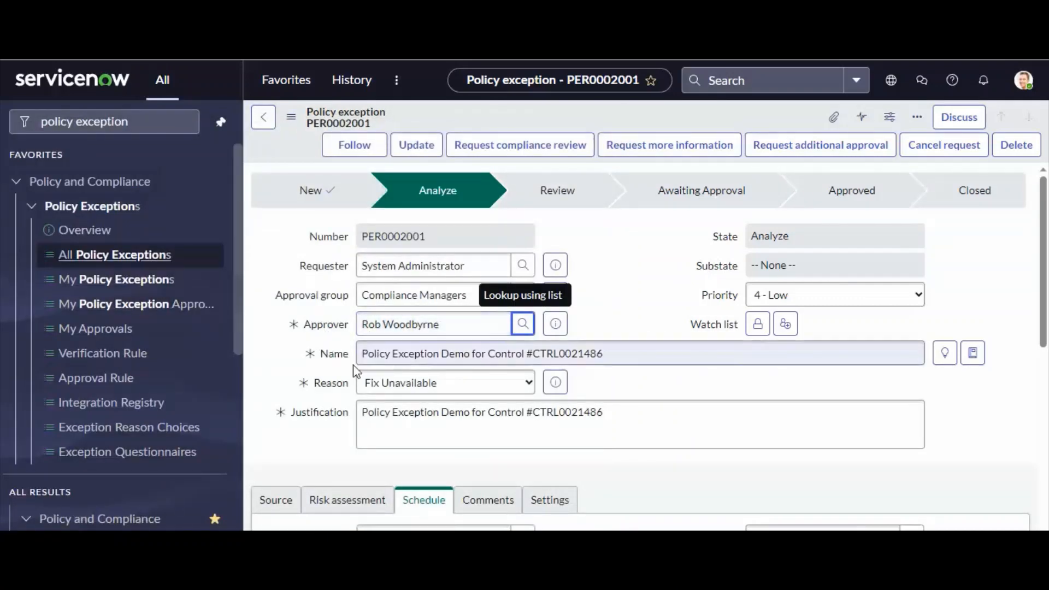
{"action": "scroll", "coordinate": [574, 380], "scroll_direction": "down", "scroll_amount": 8}
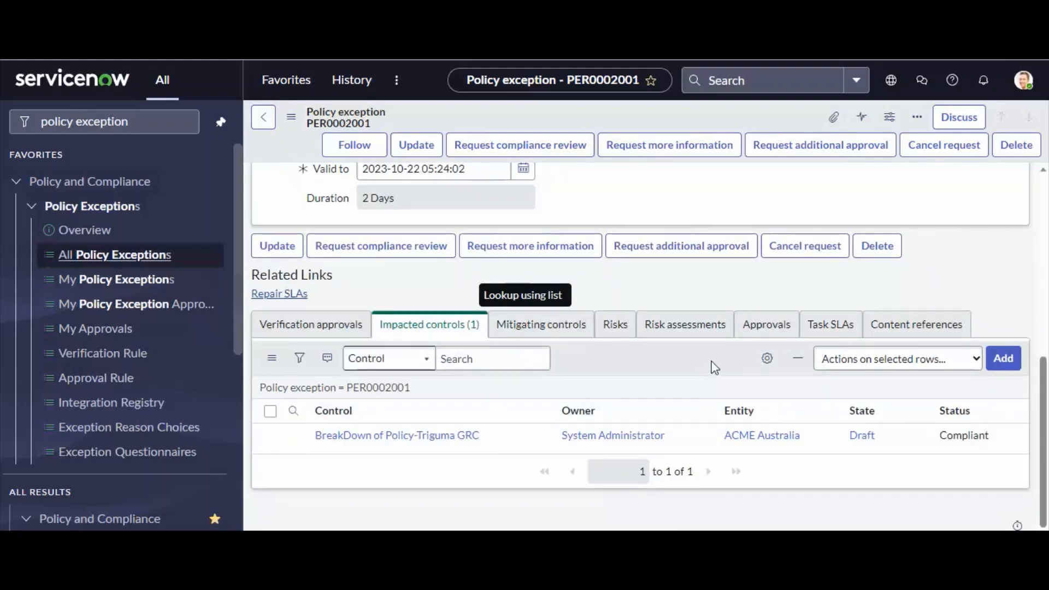
{"action": "scroll", "coordinate": [545, 394], "scroll_direction": "up", "scroll_amount": 10}
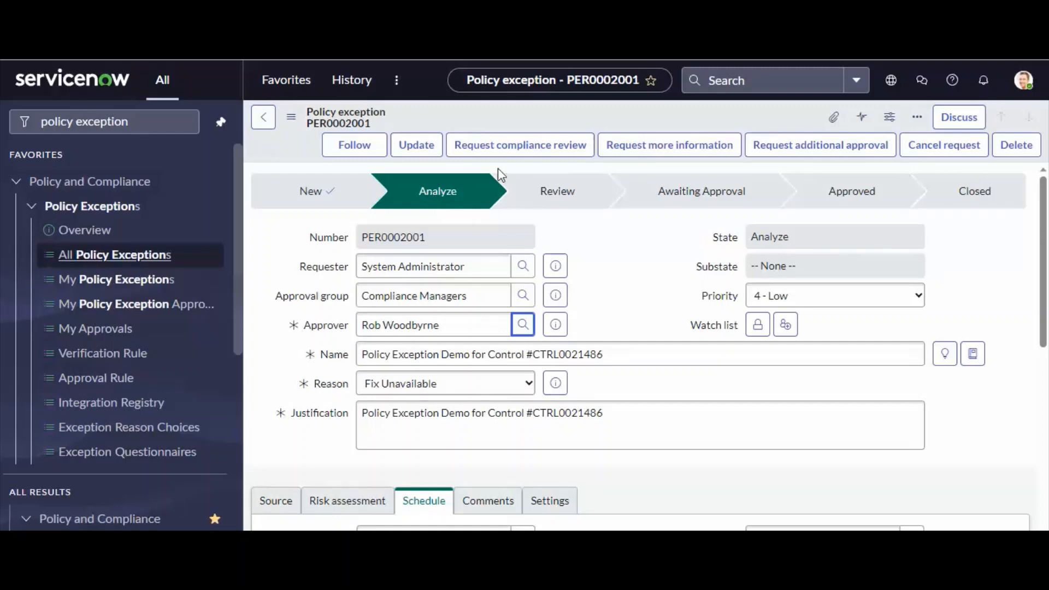
{"action": "left_click", "coordinate": [502, 145]}
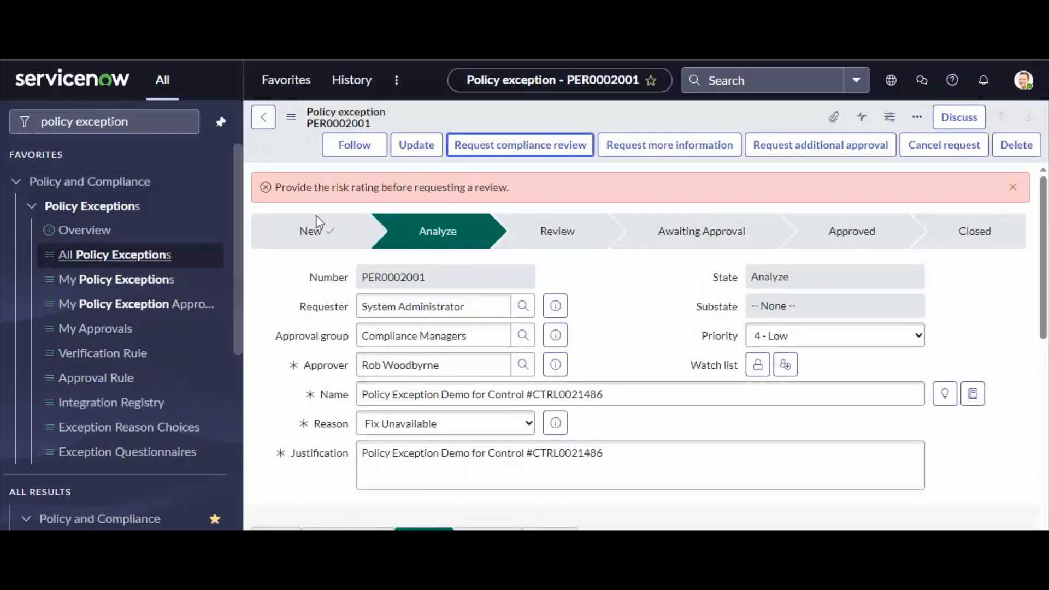
Set the exception's risk rating to 1-Low in its risk assessment and request the compliance review.
{"action": "scroll", "coordinate": [548, 363], "scroll_direction": "down", "scroll_amount": 4}
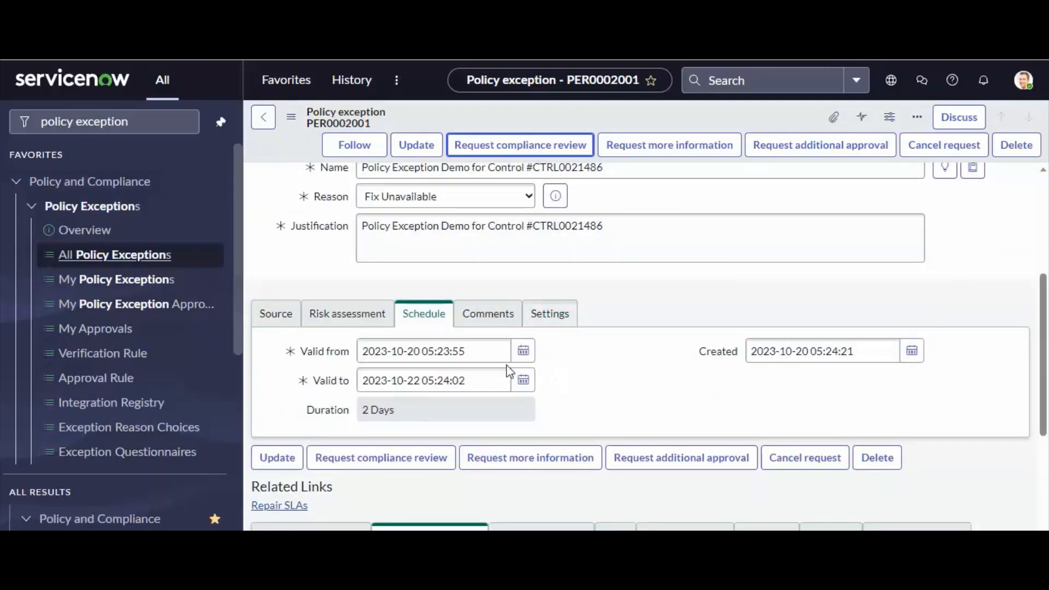
{"action": "left_click", "coordinate": [331, 313]}
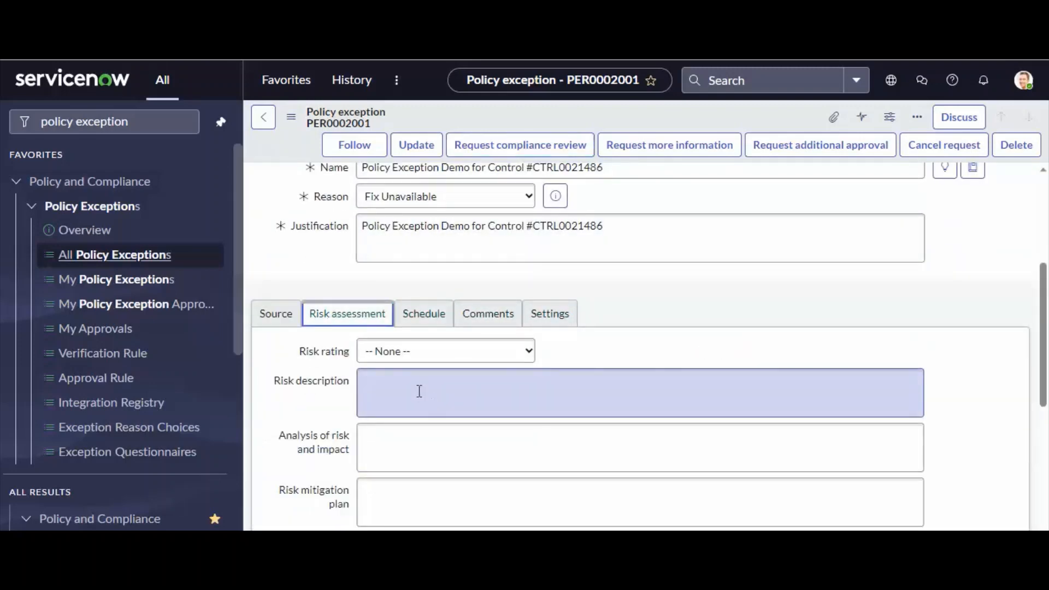
{"action": "scroll", "coordinate": [420, 385], "scroll_direction": "down", "scroll_amount": 2}
{"action": "left_click", "coordinate": [396, 244]}
{"action": "left_click", "coordinate": [417, 274]}
{"action": "scroll", "coordinate": [567, 346], "scroll_direction": "up", "scroll_amount": 6}
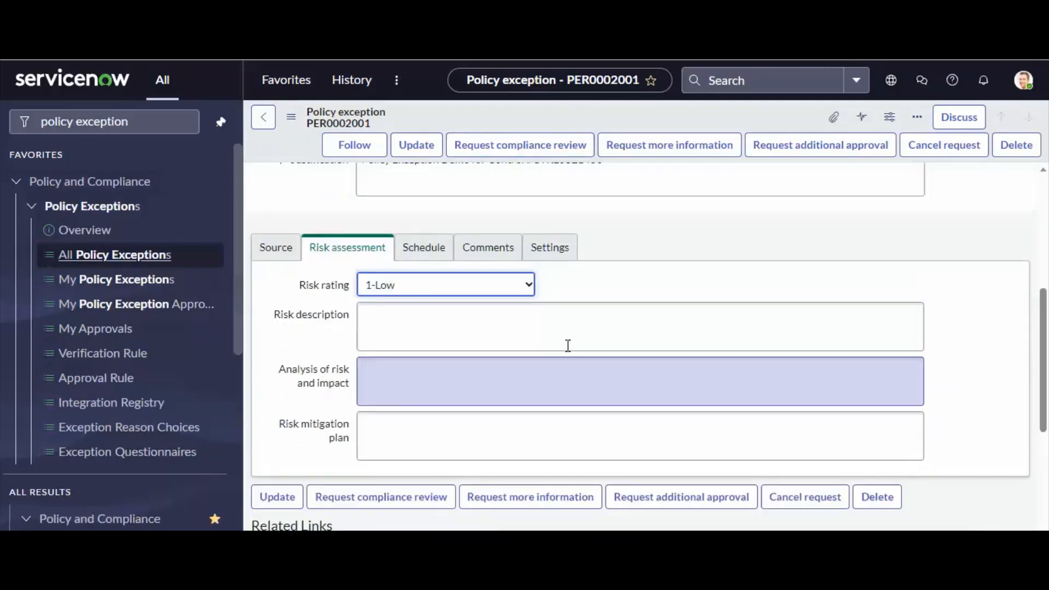
{"action": "left_click", "coordinate": [520, 145]}
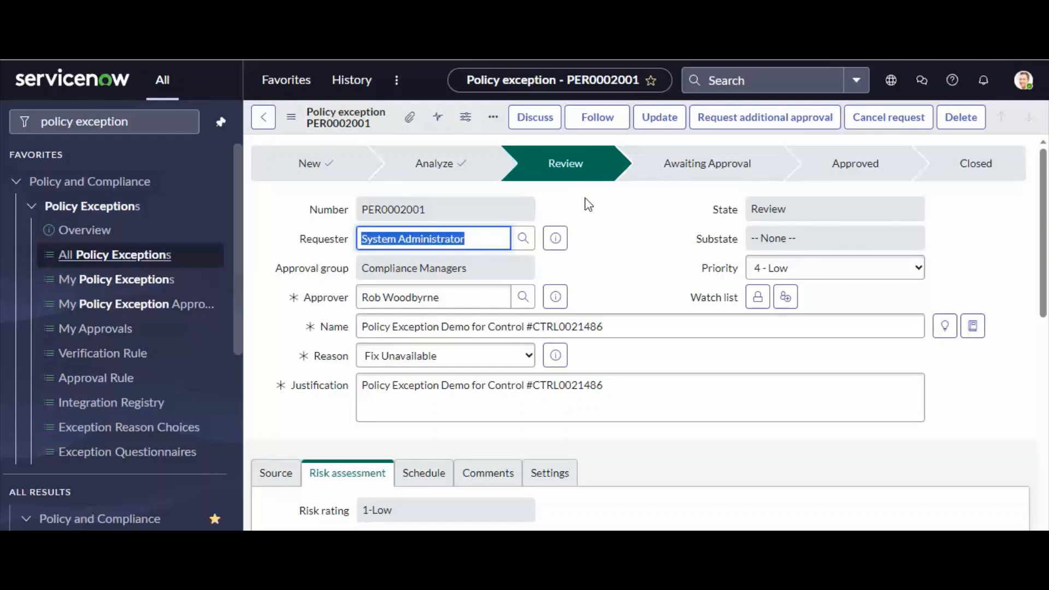
Examine the exception's source, risk assessment, schedule, comments, settings and impacted controls, as well as its assigned approver.
{"action": "scroll", "coordinate": [601, 224], "scroll_direction": "down", "scroll_amount": 3}
{"action": "scroll", "coordinate": [616, 268], "scroll_direction": "down", "scroll_amount": 3}
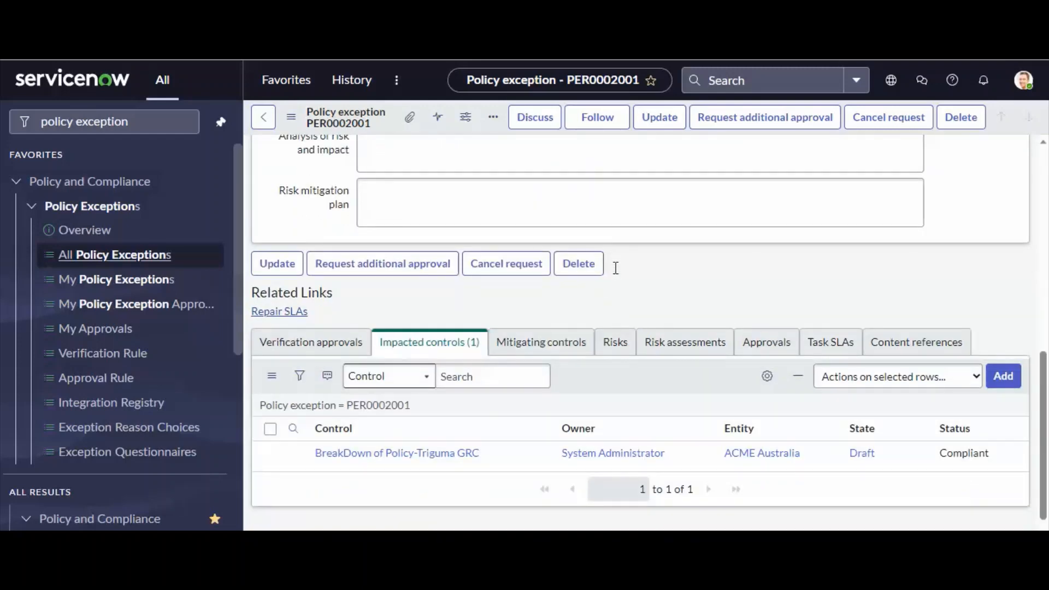
{"action": "scroll", "coordinate": [614, 268], "scroll_direction": "up", "scroll_amount": 8}
{"action": "scroll", "coordinate": [443, 328], "scroll_direction": "down", "scroll_amount": 2}
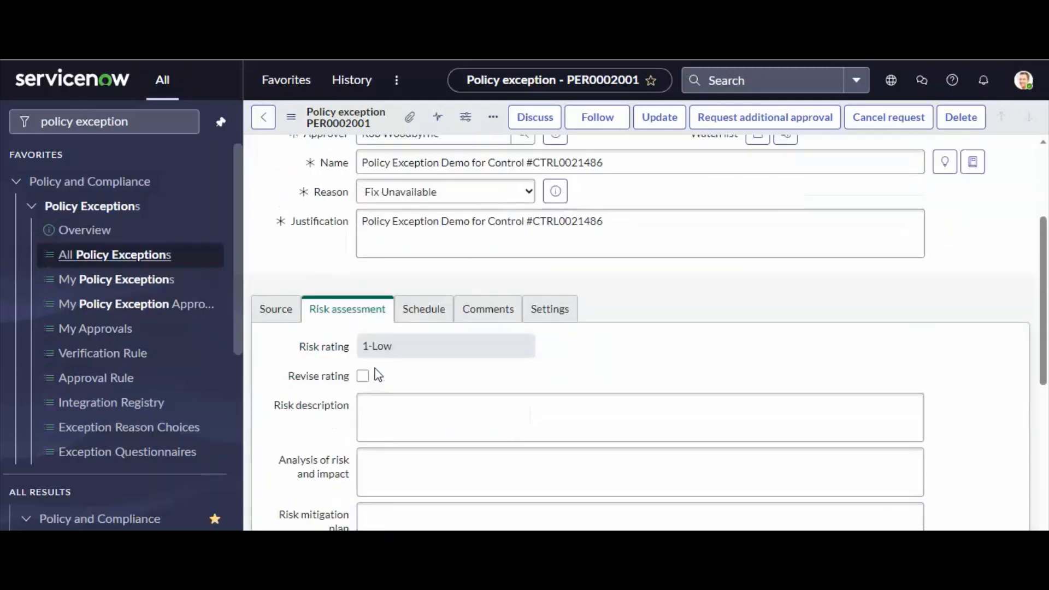
{"action": "left_click", "coordinate": [271, 295]}
{"action": "left_click", "coordinate": [425, 294]}
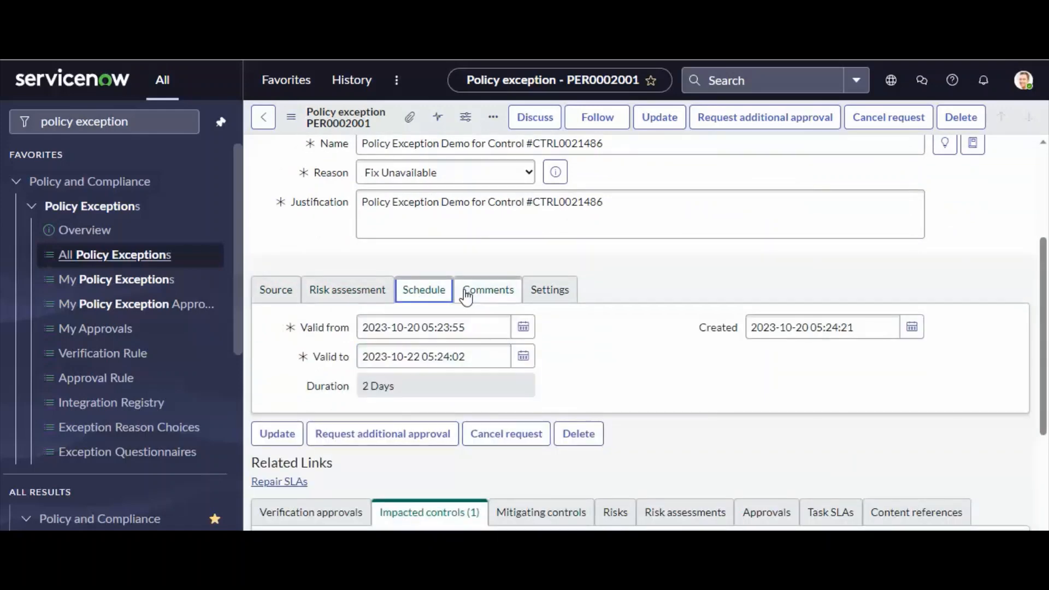
{"action": "left_click", "coordinate": [487, 294]}
{"action": "left_click", "coordinate": [543, 294]}
{"action": "left_click", "coordinate": [289, 294]}
{"action": "scroll", "coordinate": [603, 339], "scroll_direction": "up", "scroll_amount": 3}
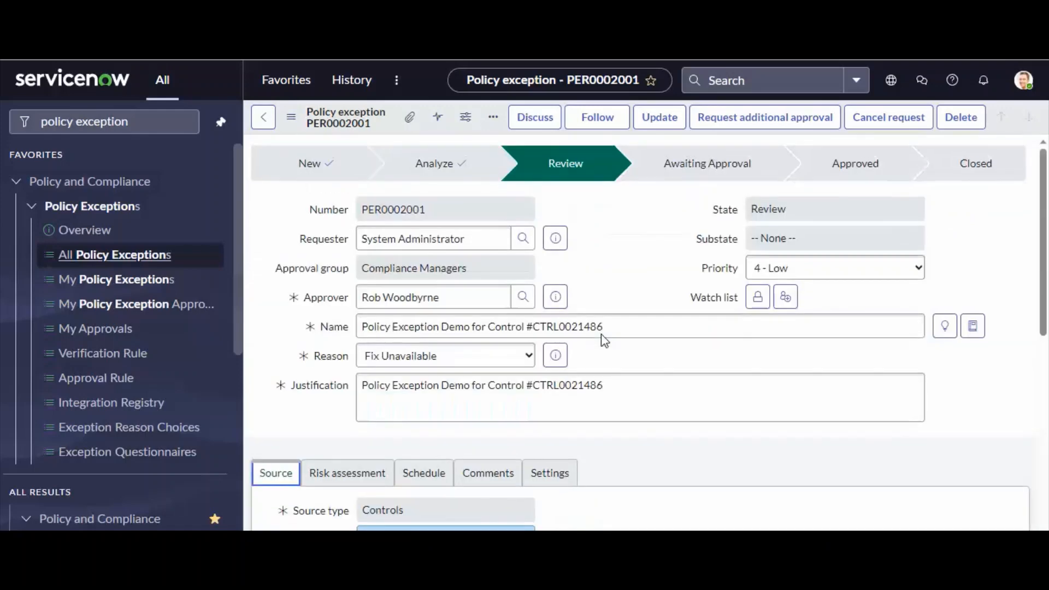
{"action": "left_click", "coordinate": [603, 335]}
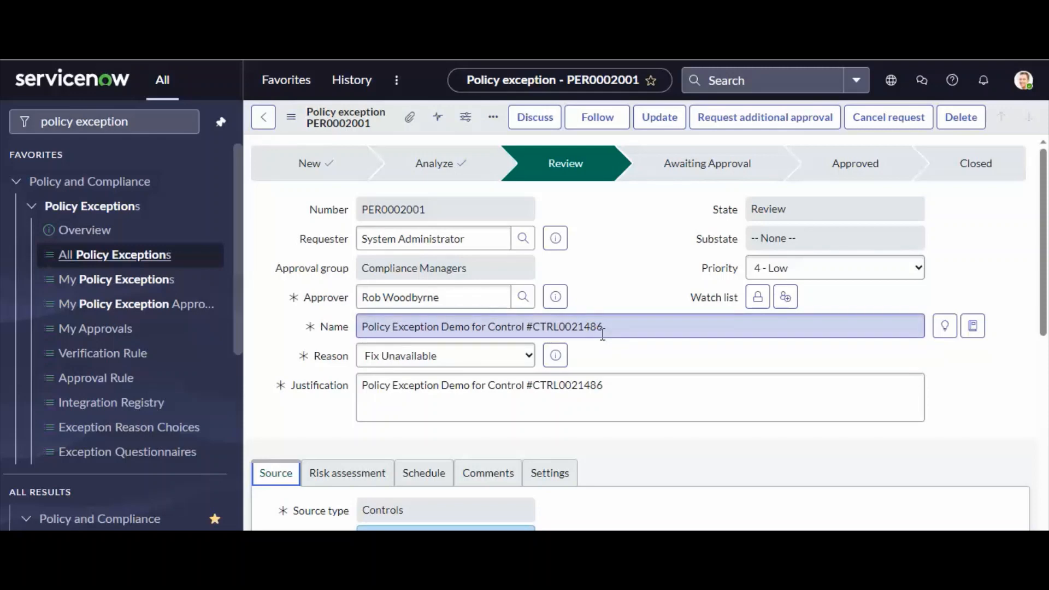
{"action": "left_click_drag", "start_coordinate": [457, 297], "coordinate": [358, 301]}
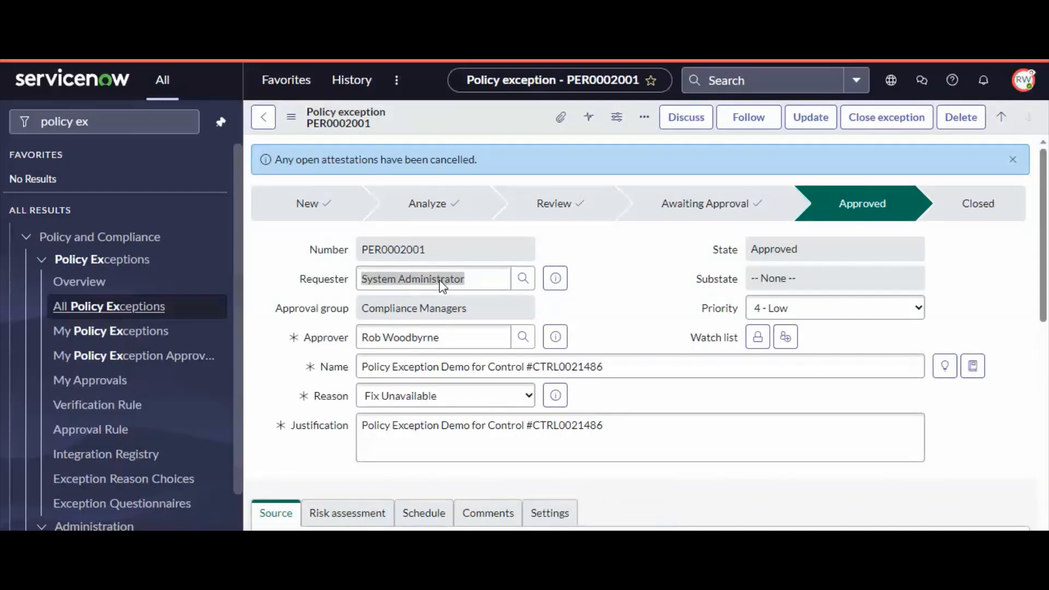
Check the exception's open attestations notice and its state, and end the impersonation of the approver.
{"action": "left_click", "coordinate": [1024, 83]}
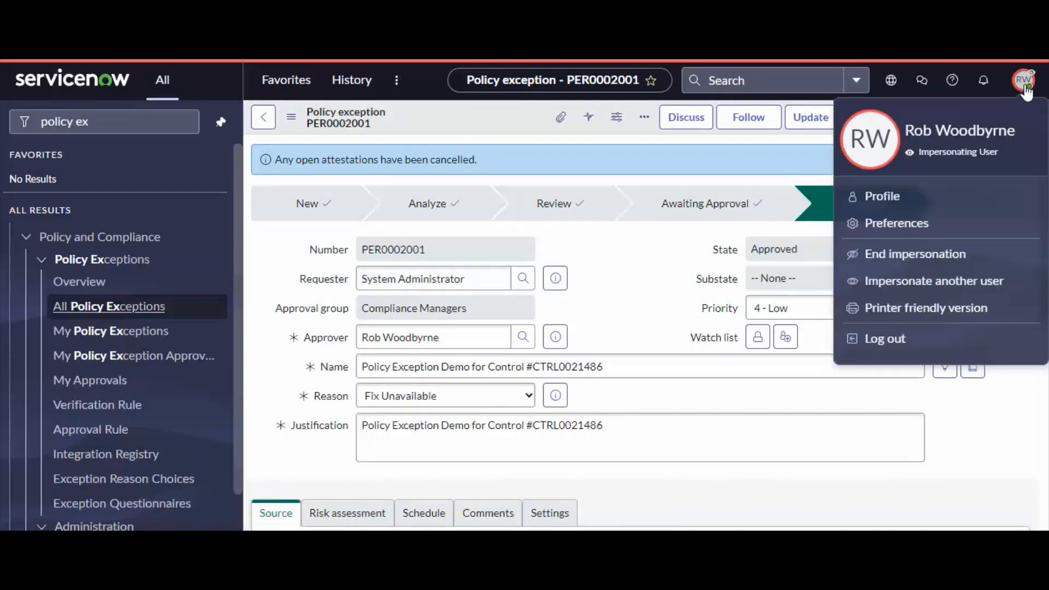
{"action": "left_click", "coordinate": [546, 156]}
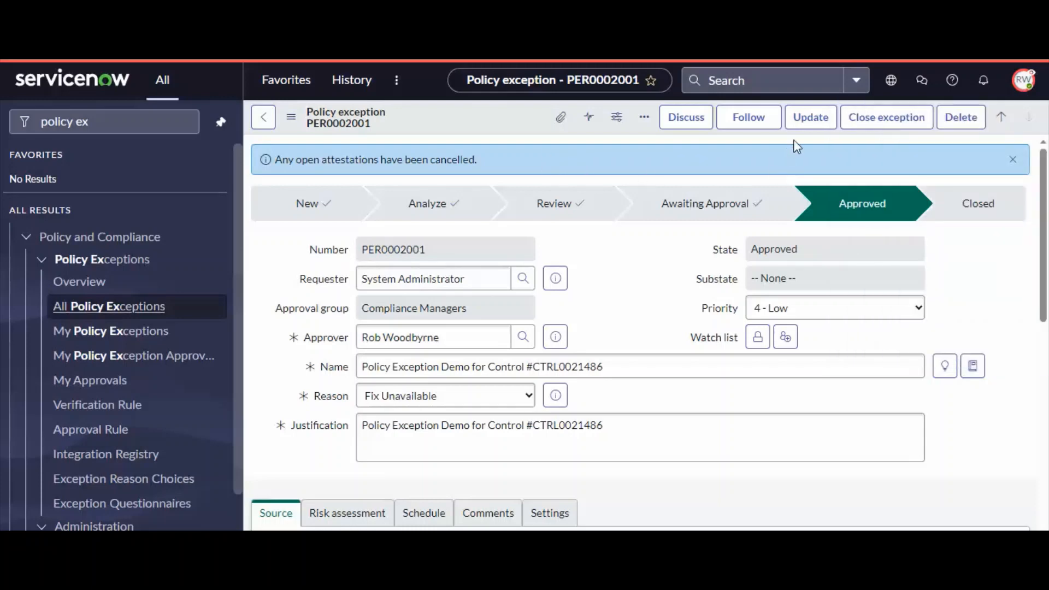
{"action": "left_click_drag", "start_coordinate": [506, 163], "coordinate": [289, 160]}
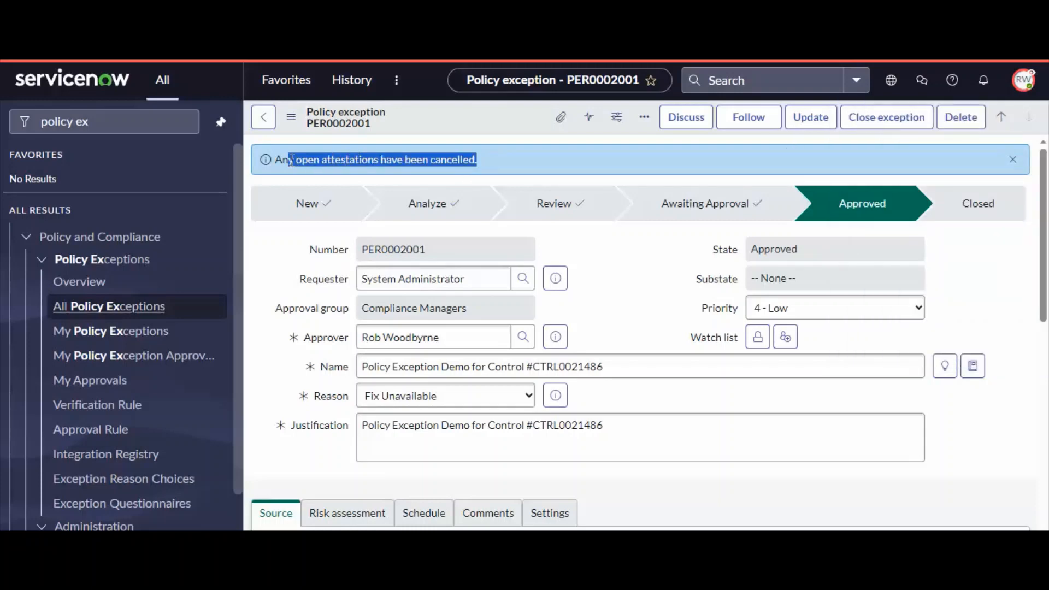
{"action": "left_click", "coordinate": [524, 158]}
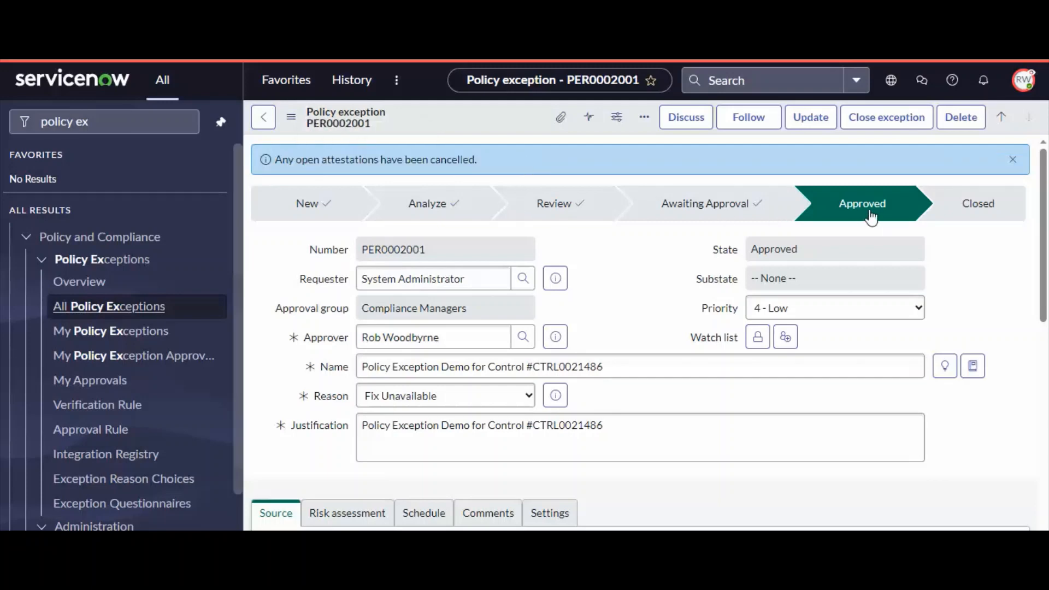
{"action": "left_click", "coordinate": [817, 252]}
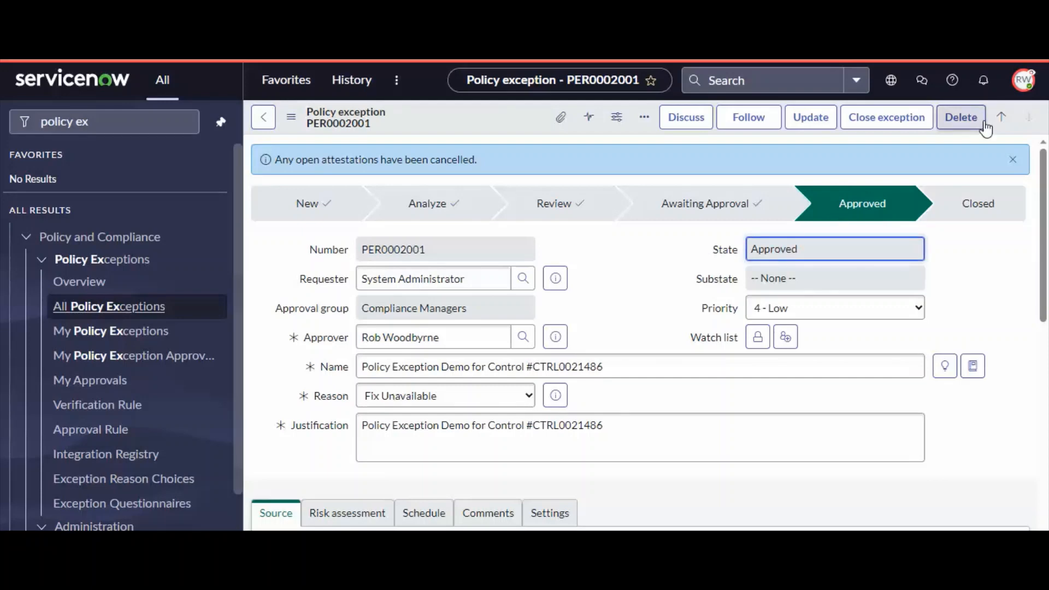
{"action": "left_click", "coordinate": [1024, 80]}
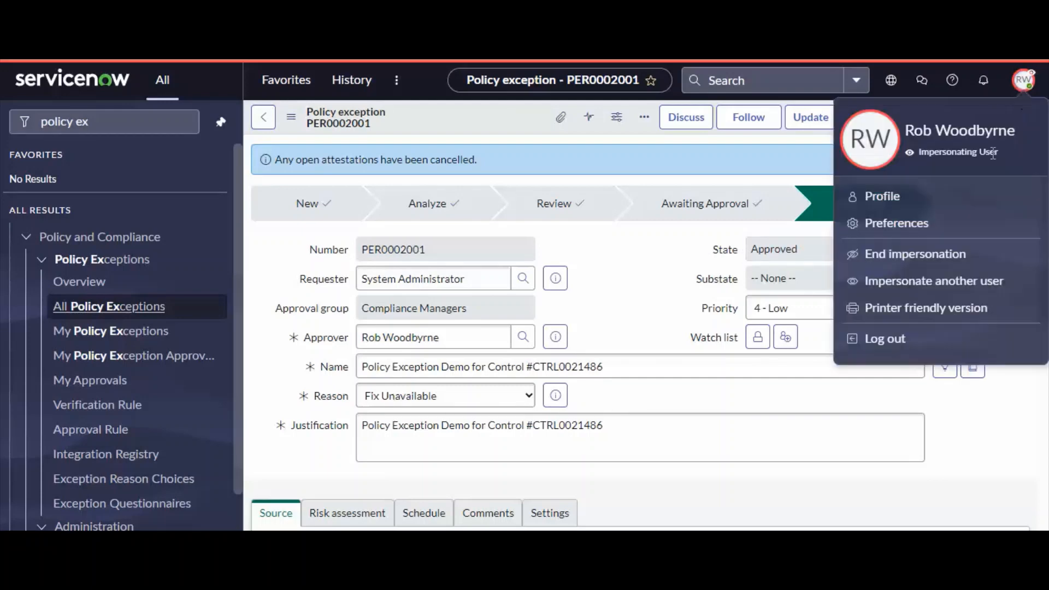
{"action": "left_click", "coordinate": [918, 255]}
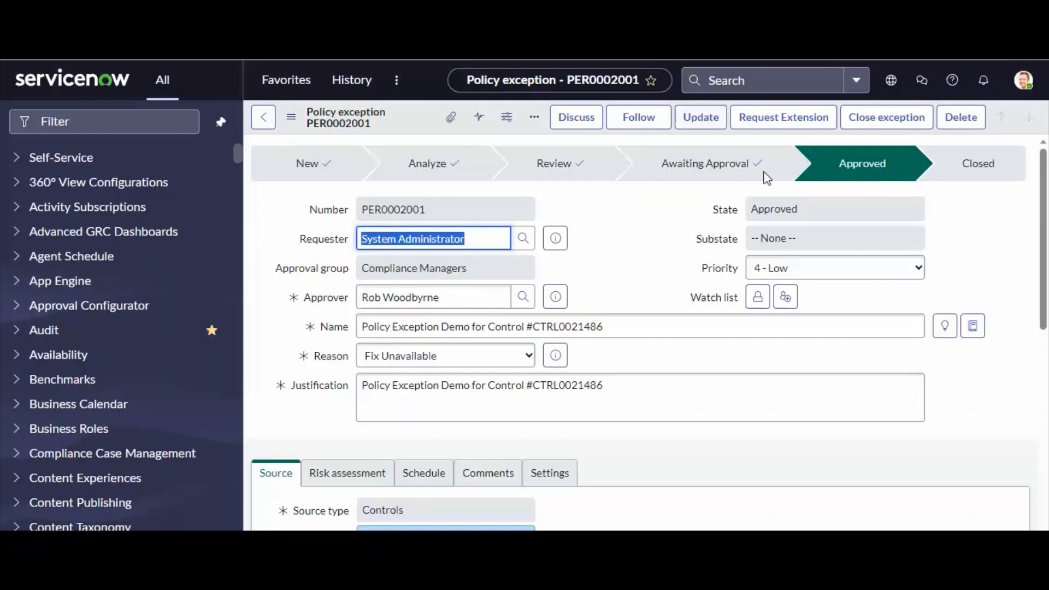
Review the policy exception's number and its impacted control entry as administrator.
{"action": "scroll", "coordinate": [663, 326], "scroll_direction": "down", "scroll_amount": 8}
{"action": "left_click", "coordinate": [430, 295]}
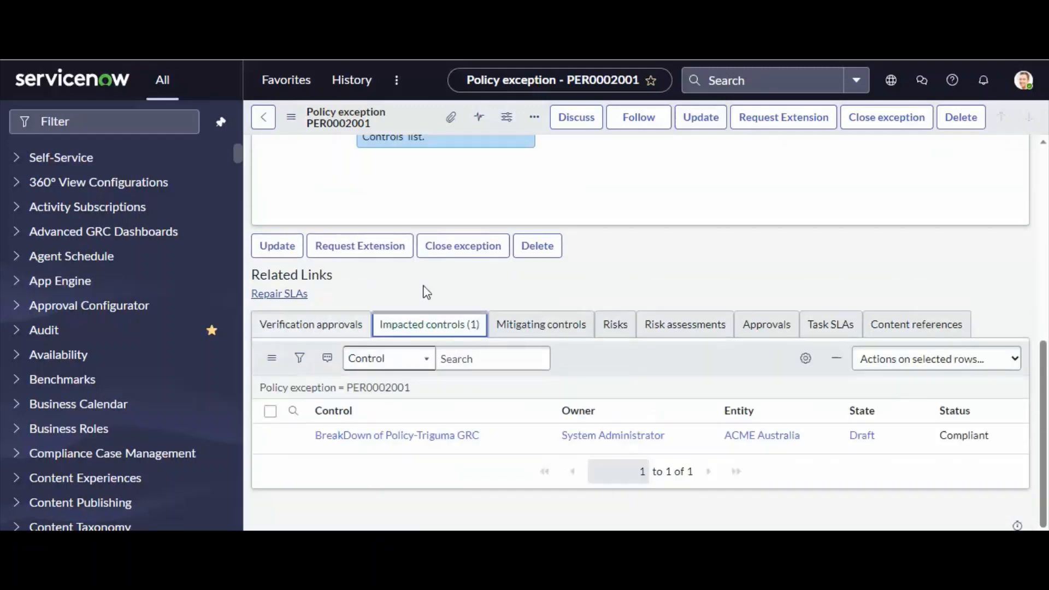
{"action": "scroll", "coordinate": [544, 336], "scroll_direction": "up", "scroll_amount": 10}
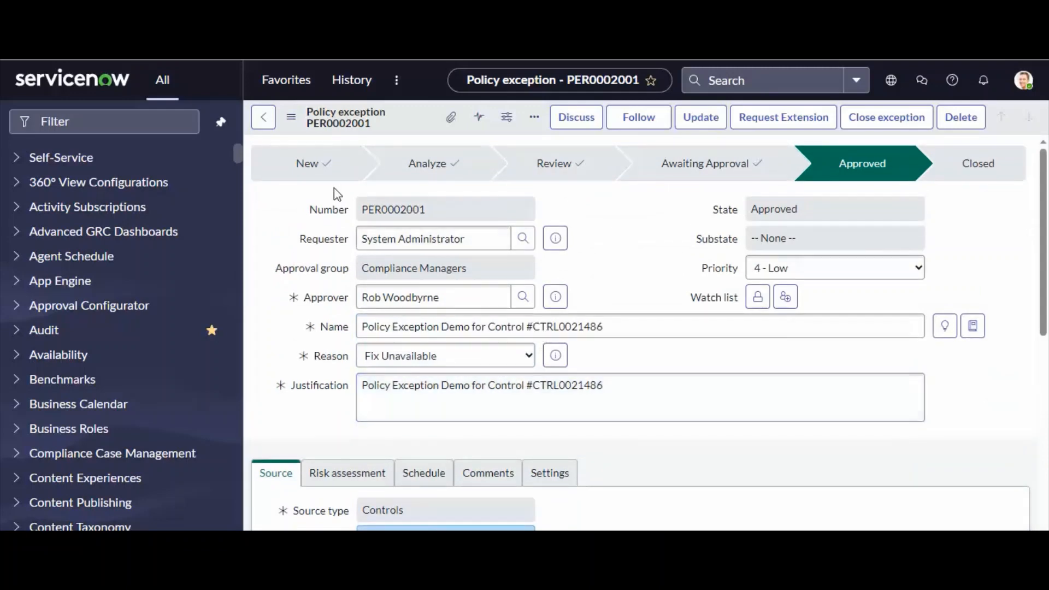
{"action": "left_click_drag", "start_coordinate": [433, 211], "coordinate": [316, 222]}
{"action": "scroll", "coordinate": [633, 345], "scroll_direction": "down", "scroll_amount": 7}
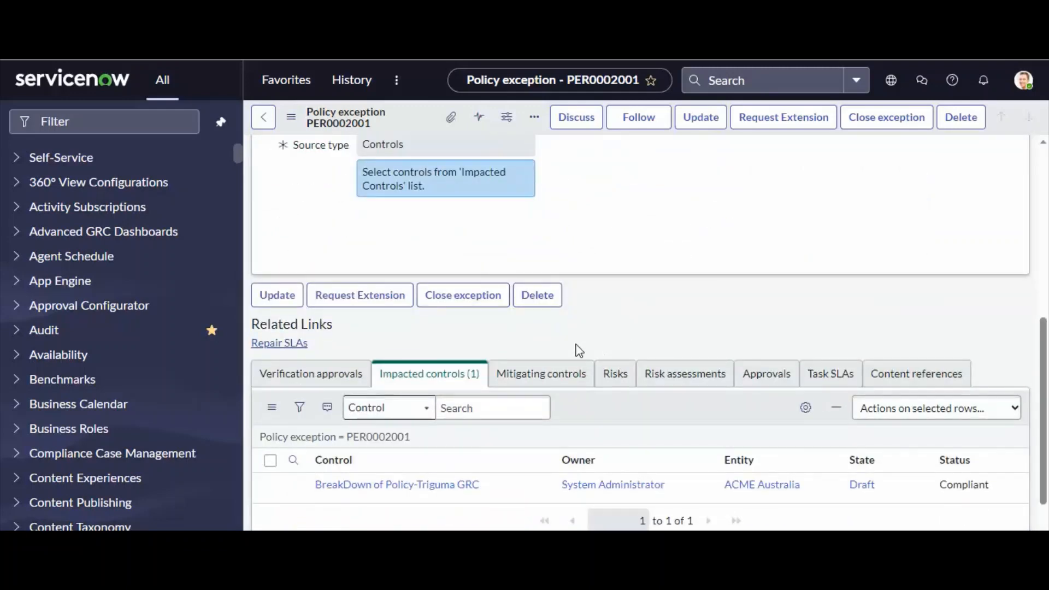
Review the policy exception's impacted control, its risk assessment, and the validity duration in its schedule.
{"action": "scroll", "coordinate": [576, 349], "scroll_direction": "up", "scroll_amount": 2}
{"action": "scroll", "coordinate": [467, 370], "scroll_direction": "down", "scroll_amount": 3}
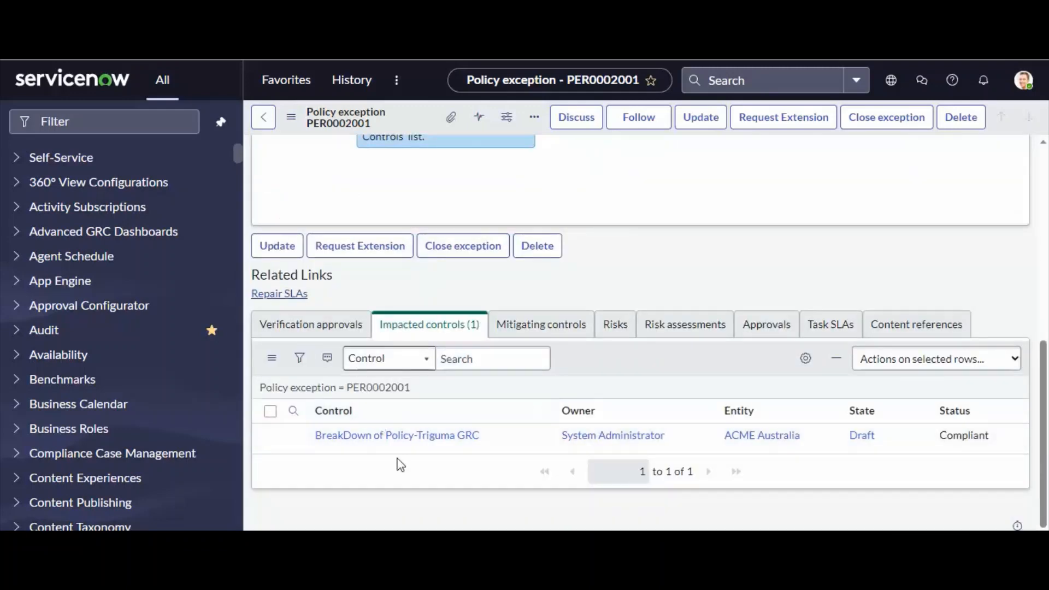
{"action": "scroll", "coordinate": [442, 395], "scroll_direction": "up", "scroll_amount": 3}
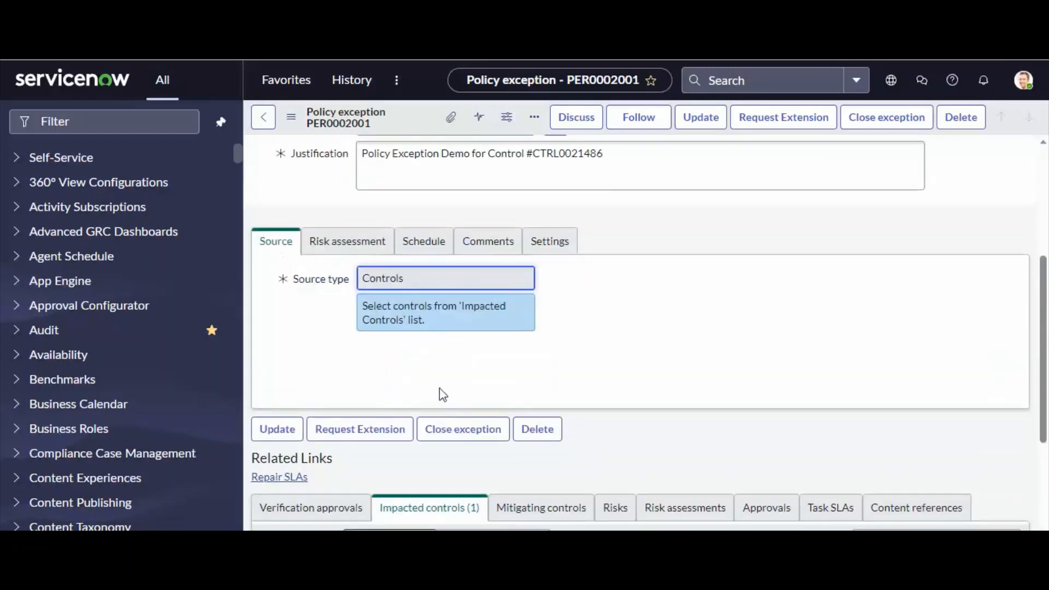
{"action": "left_click", "coordinate": [375, 251]}
{"action": "left_click", "coordinate": [419, 246]}
{"action": "left_click_drag", "start_coordinate": [406, 342], "coordinate": [322, 346]}
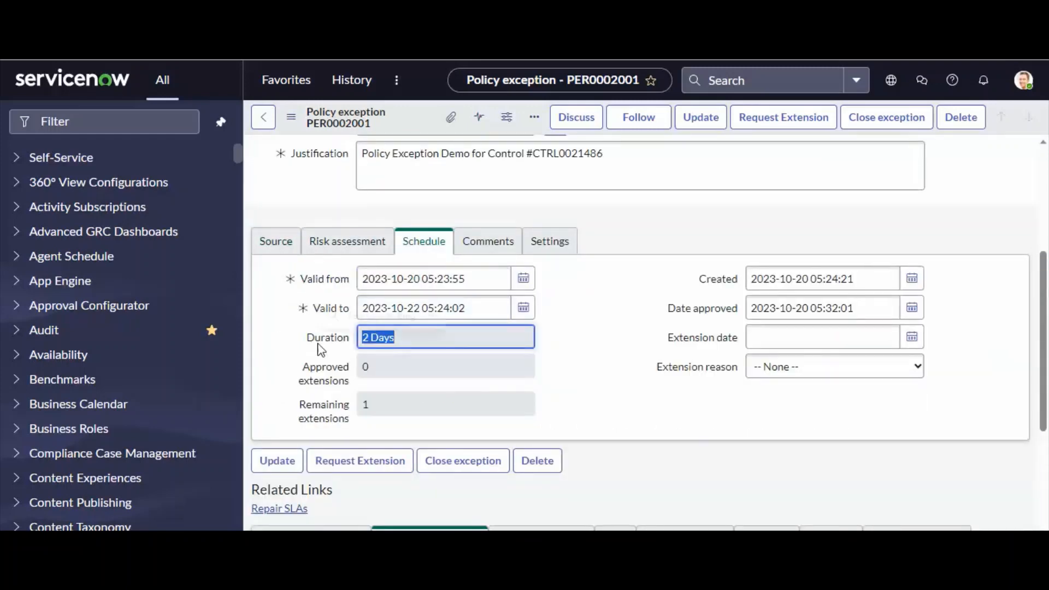
{"action": "scroll", "coordinate": [598, 305], "scroll_direction": "up", "scroll_amount": 4}
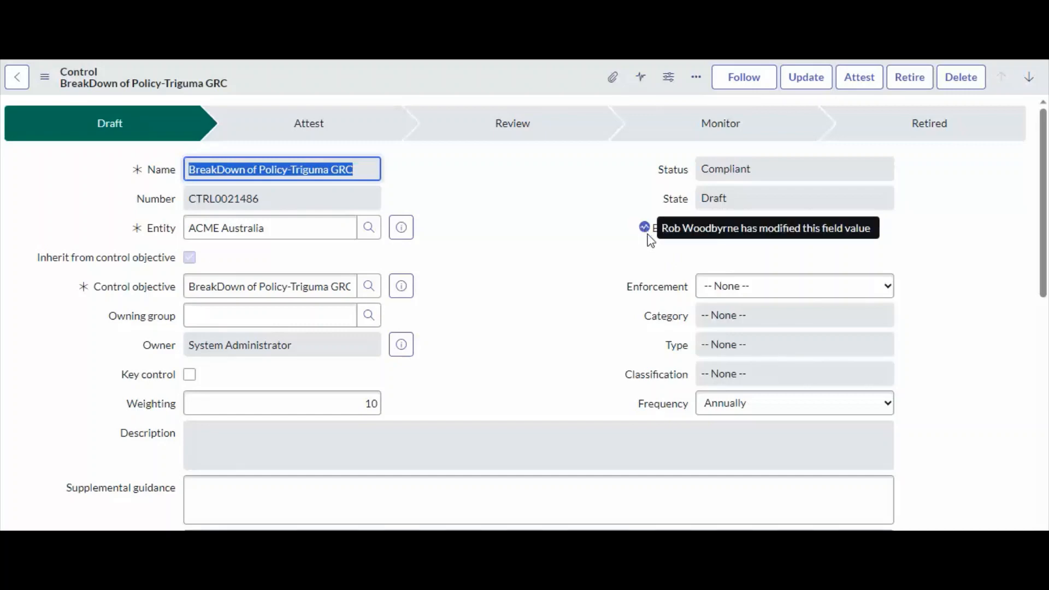
Check the exemption flag and compliance status on the BreakDown of Policy-Triguma GRC control record.
{"action": "left_click", "coordinate": [545, 254]}
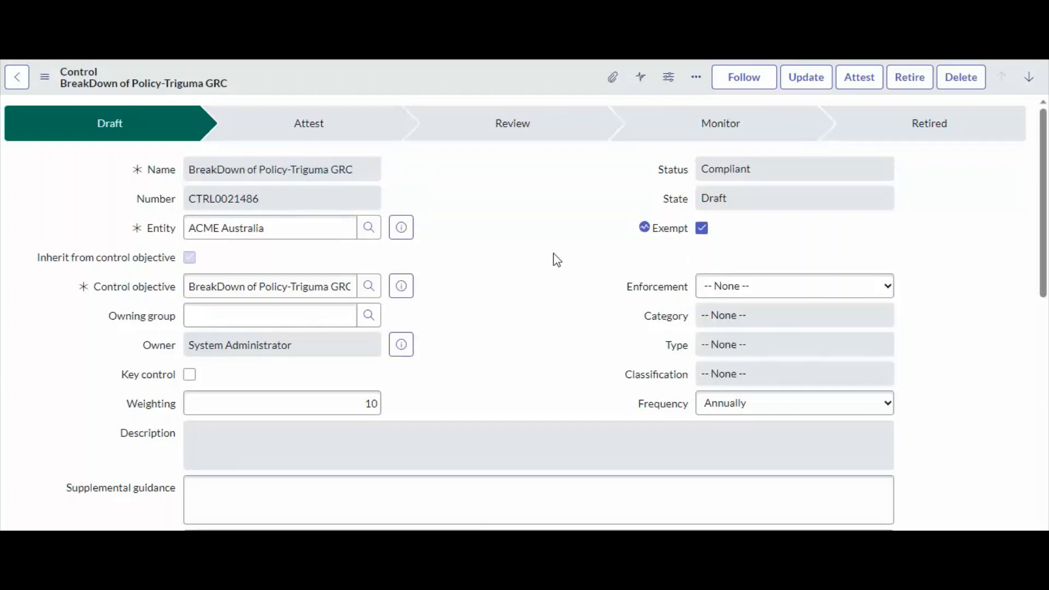
{"action": "left_click", "coordinate": [747, 173]}
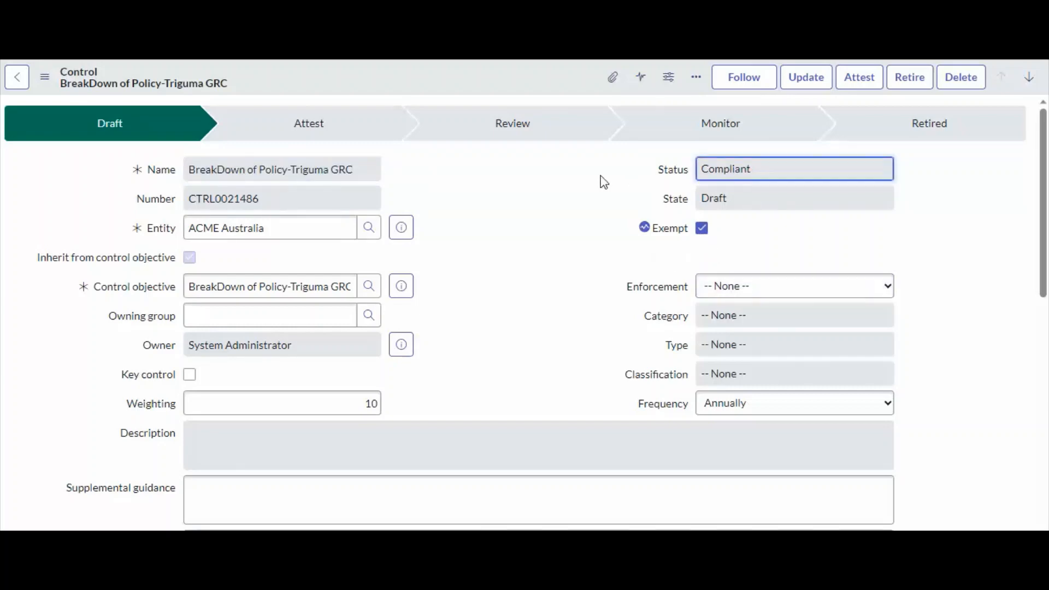
{"action": "scroll", "coordinate": [618, 218], "scroll_direction": "down", "scroll_amount": 9}
{"action": "scroll", "coordinate": [437, 285], "scroll_direction": "up", "scroll_amount": 9}
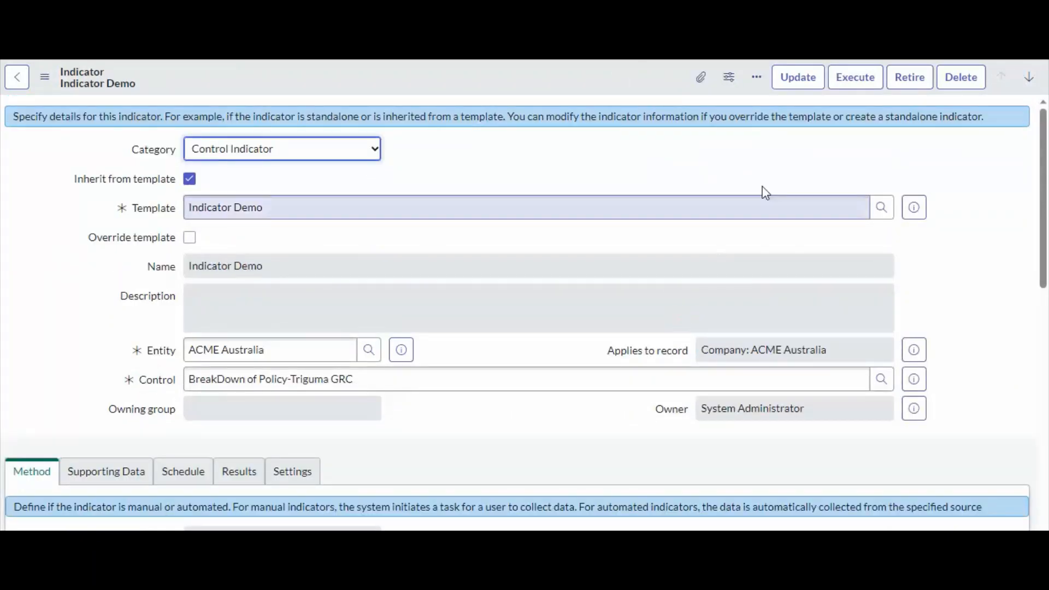
Execute the control's Indicator Demo indicator to generate an indicator task, and review its existing results and method.
{"action": "left_click", "coordinate": [853, 78]}
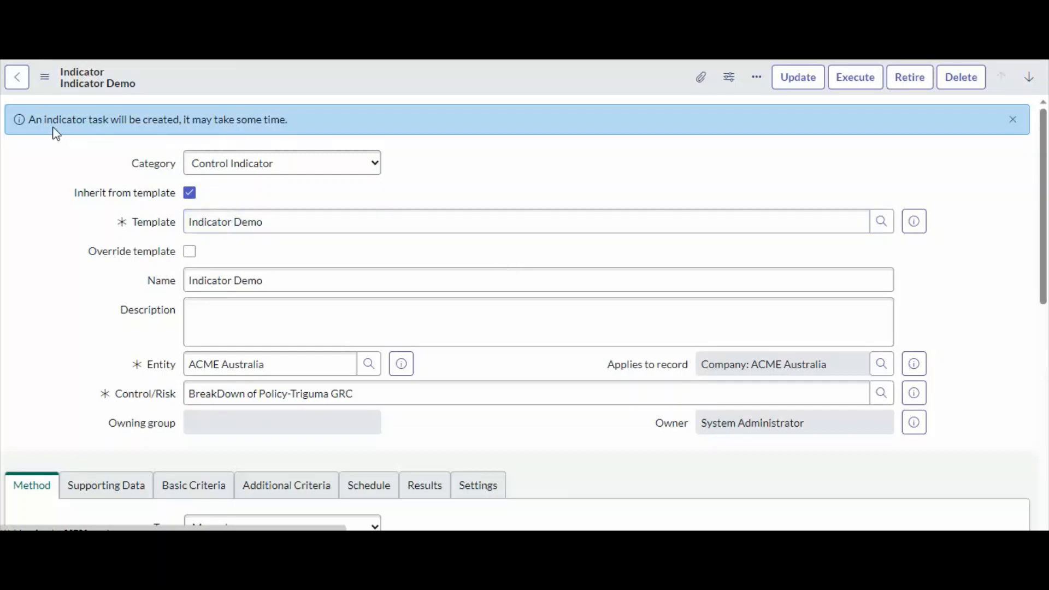
{"action": "left_click_drag", "start_coordinate": [54, 131], "coordinate": [136, 235]}
{"action": "scroll", "coordinate": [122, 283], "scroll_direction": "down", "scroll_amount": 10}
{"action": "scroll", "coordinate": [131, 328], "scroll_direction": "down", "scroll_amount": 1}
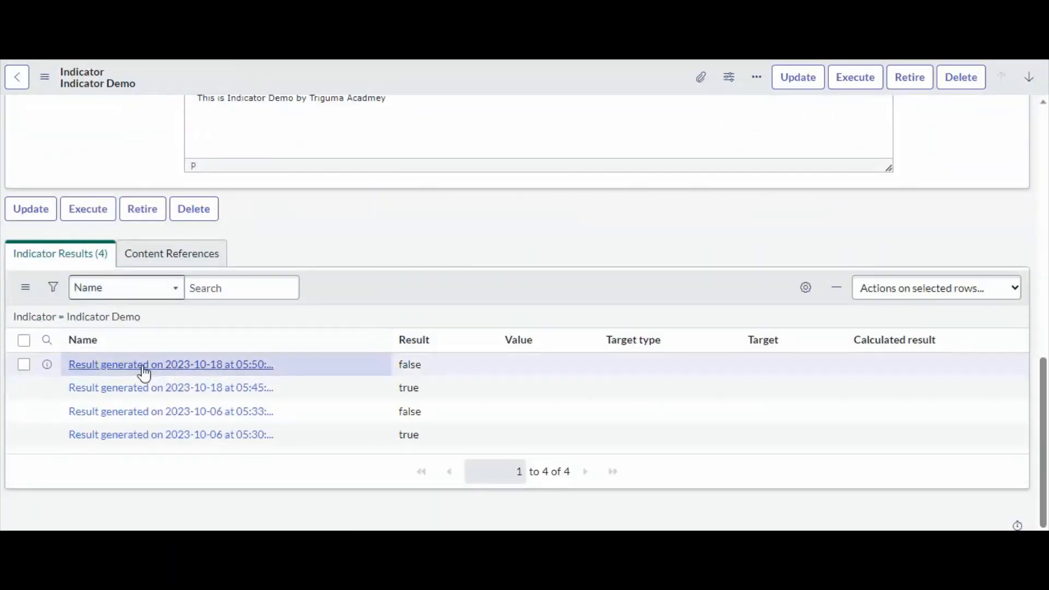
{"action": "scroll", "coordinate": [141, 370], "scroll_direction": "up", "scroll_amount": 1}
{"action": "scroll", "coordinate": [241, 386], "scroll_direction": "up", "scroll_amount": 10}
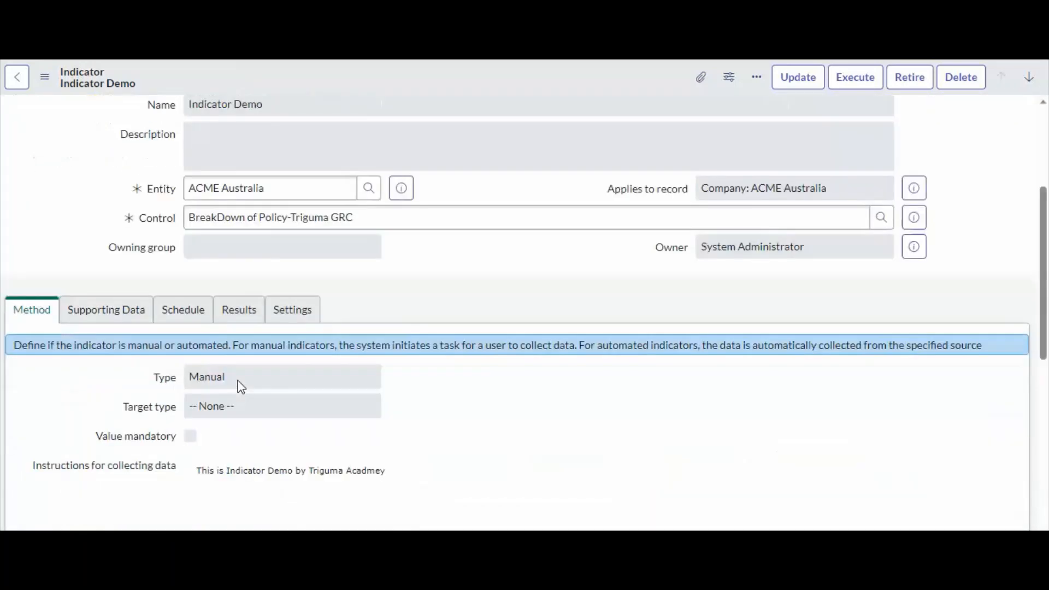
{"action": "scroll", "coordinate": [238, 382], "scroll_direction": "down", "scroll_amount": 4}
{"action": "scroll", "coordinate": [237, 379], "scroll_direction": "up", "scroll_amount": 5}
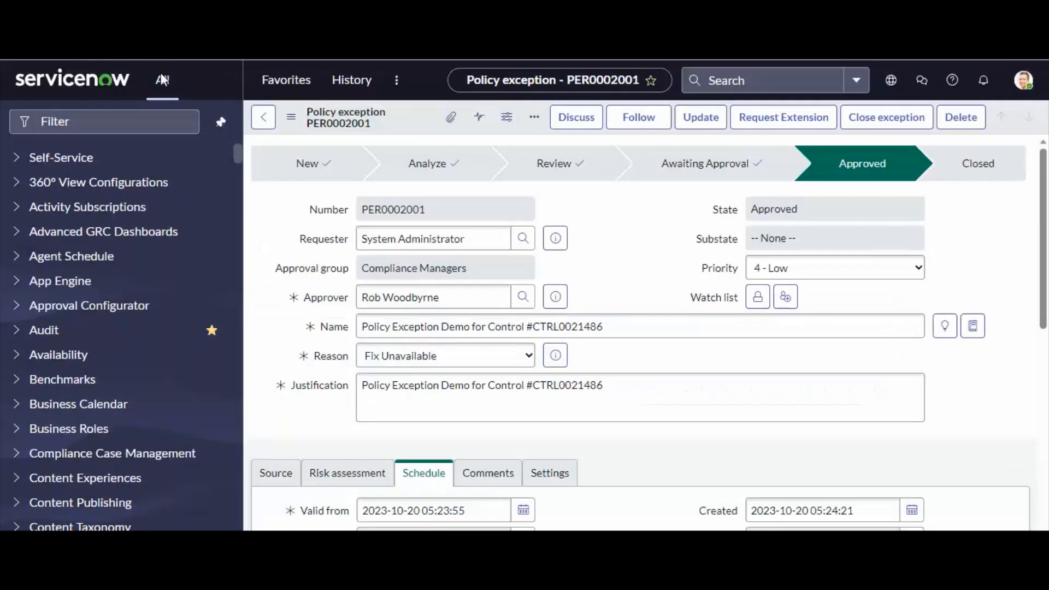
Find My Indicator Tasks by filtering the navigator for "my in" and open the open task for Indicator Demo, IDT0020006.
{"action": "left_click", "coordinate": [82, 117]}
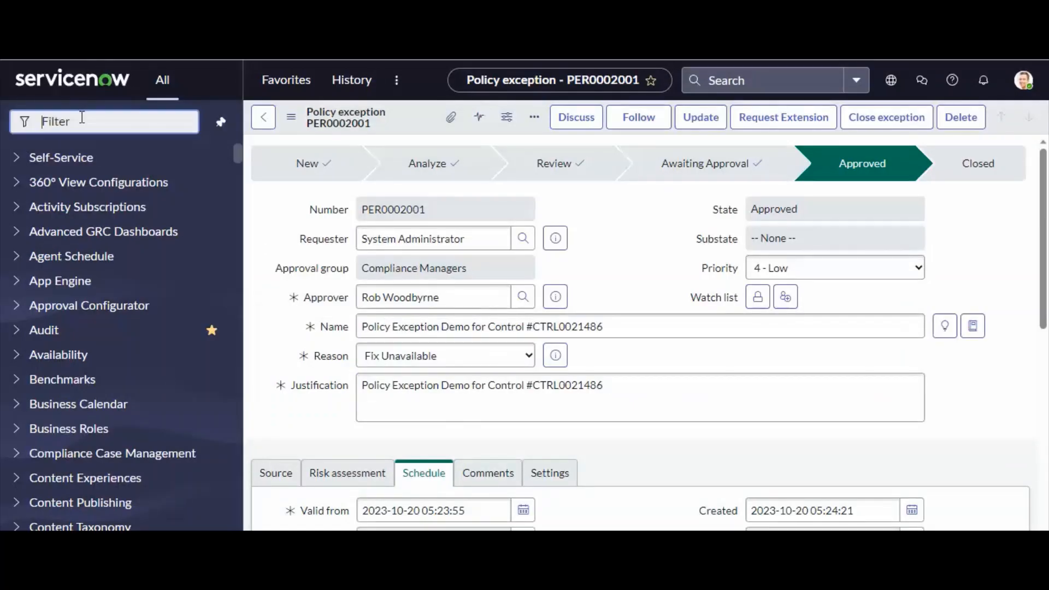
{"action": "type", "text": "my in"}
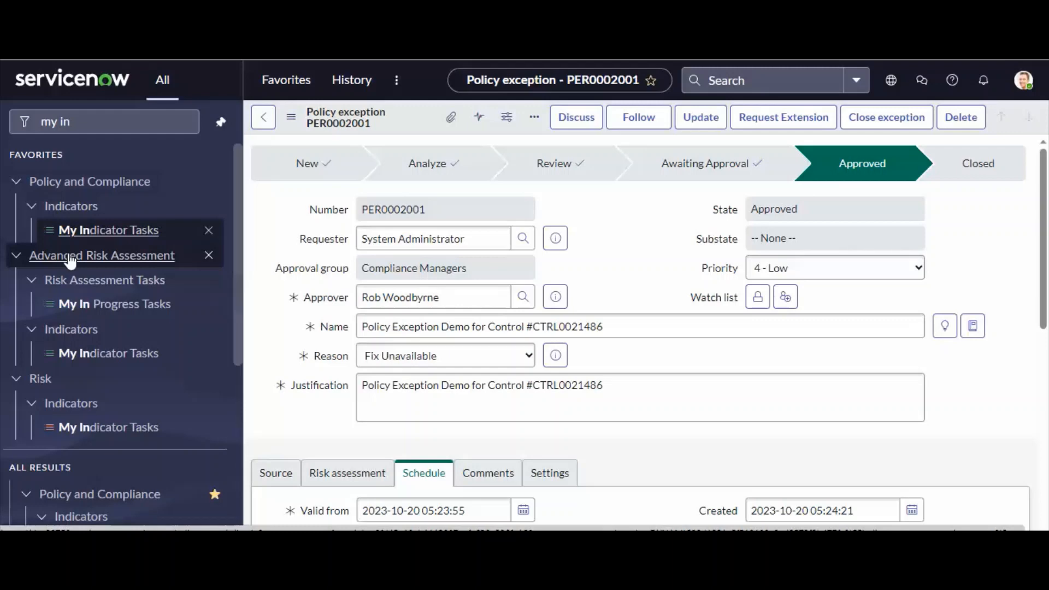
{"action": "key", "text": "ctrl+Tab"}
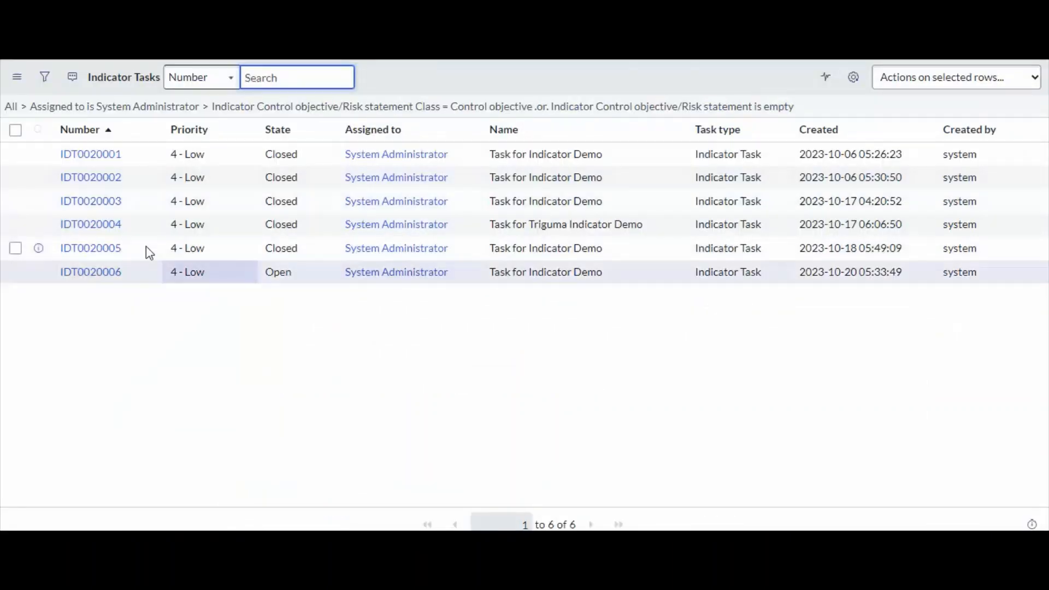
{"action": "left_click", "coordinate": [89, 273]}
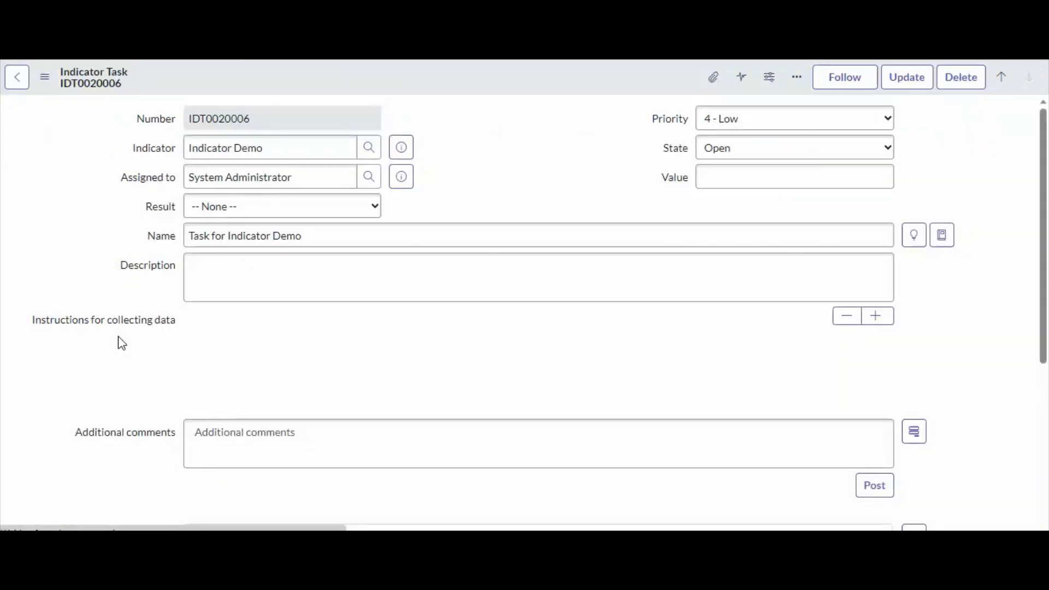
Set indicator task IDT0020006 to result Failed and state Closed, and save the update.
{"action": "left_click", "coordinate": [237, 211]}
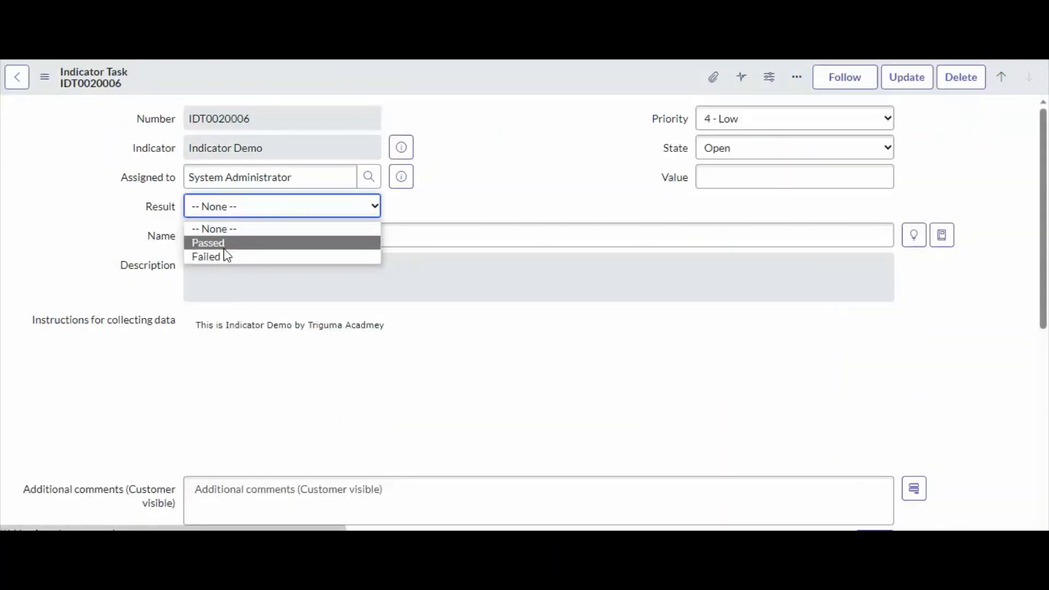
{"action": "left_click", "coordinate": [227, 256]}
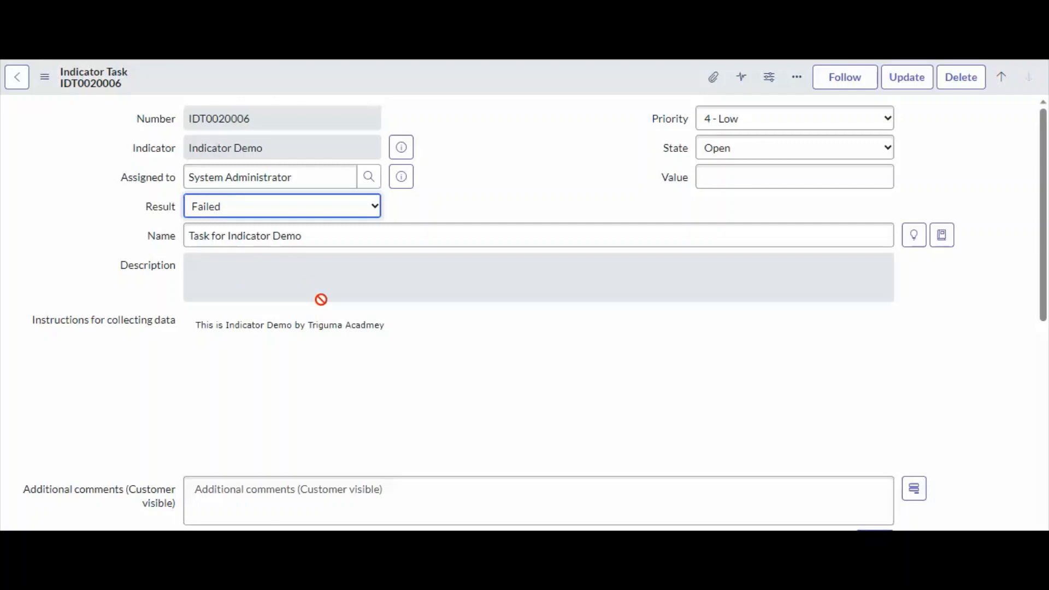
{"action": "scroll", "coordinate": [373, 363], "scroll_direction": "down", "scroll_amount": 4}
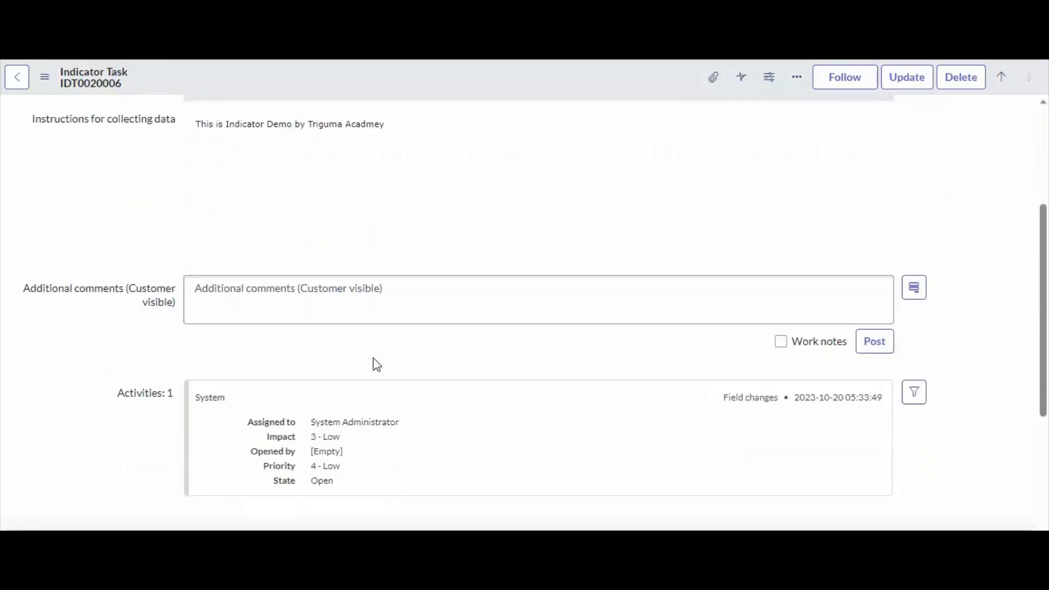
{"action": "scroll", "coordinate": [377, 365], "scroll_direction": "up", "scroll_amount": 4}
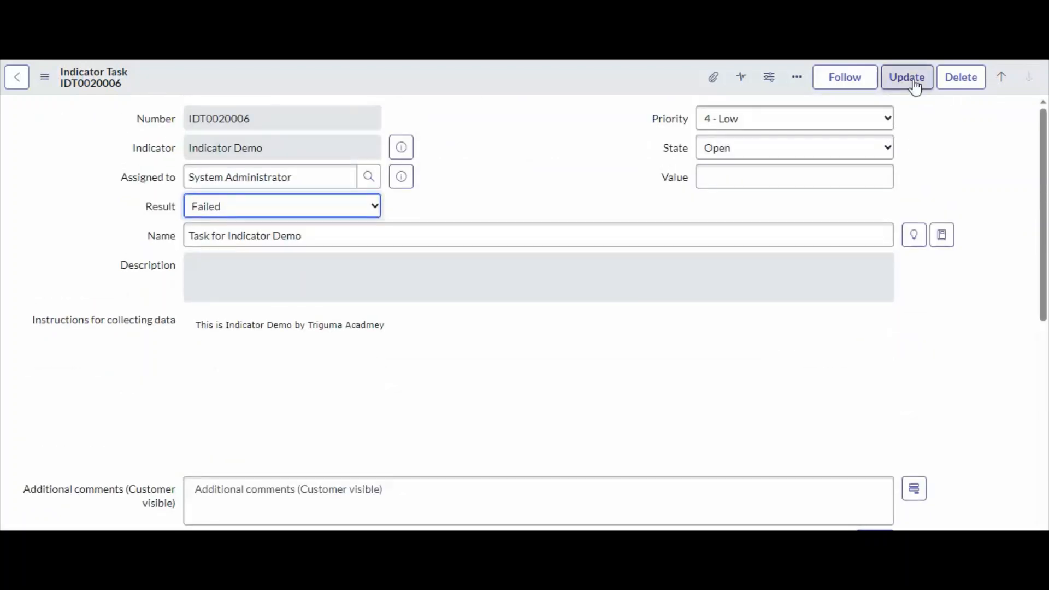
{"action": "left_click", "coordinate": [772, 151]}
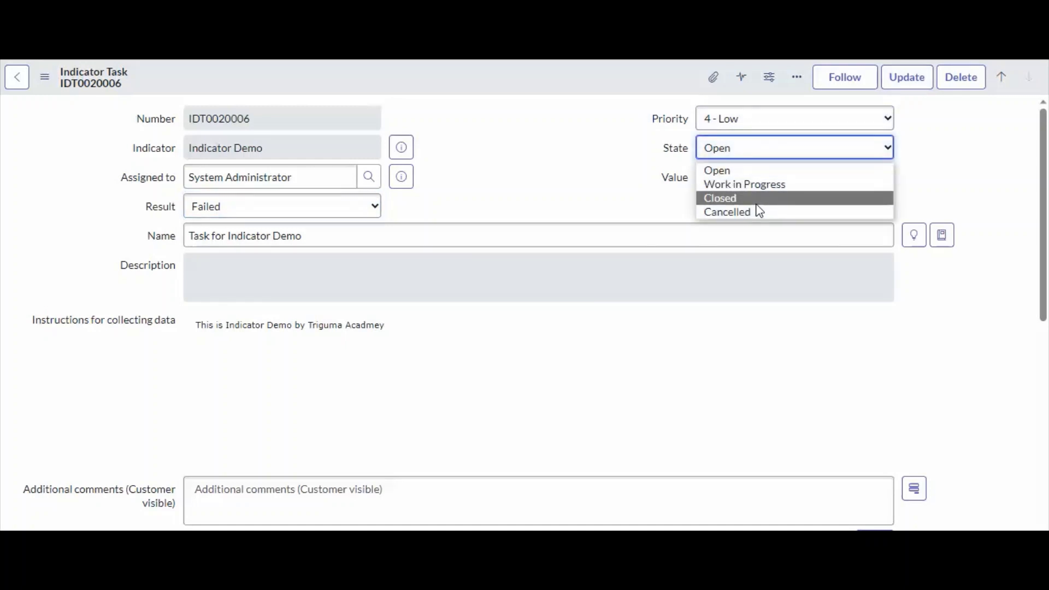
{"action": "left_click", "coordinate": [758, 201]}
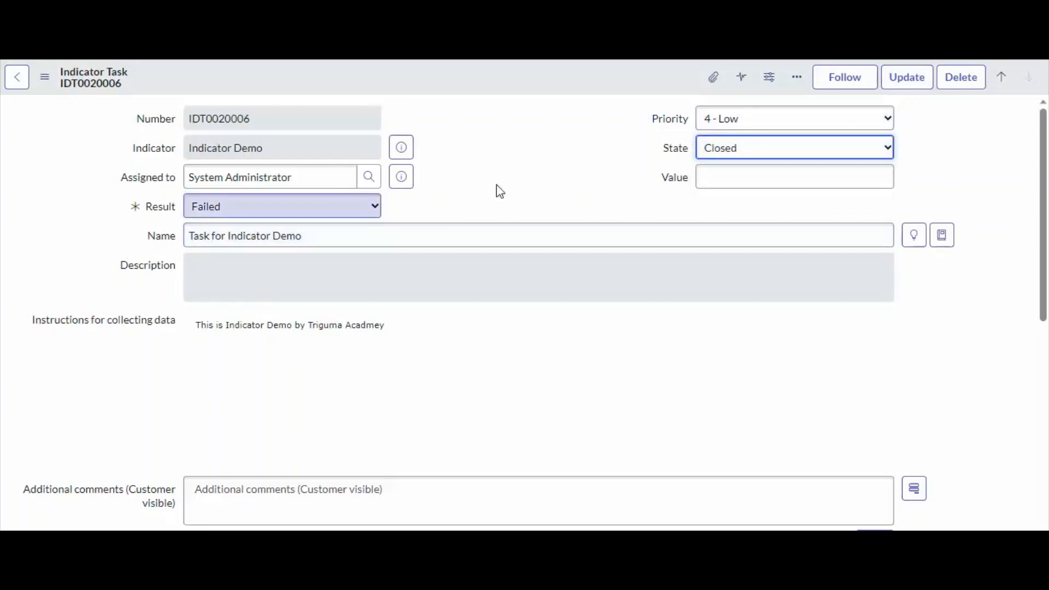
{"action": "left_click", "coordinate": [907, 81]}
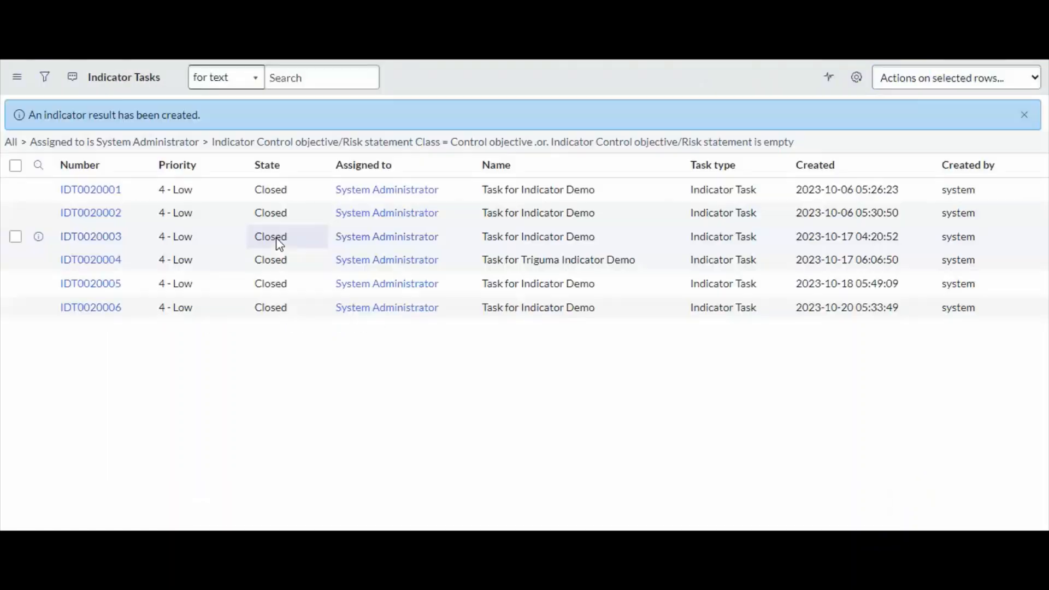
{"action": "left_click_drag", "start_coordinate": [83, 114], "coordinate": [167, 115]}
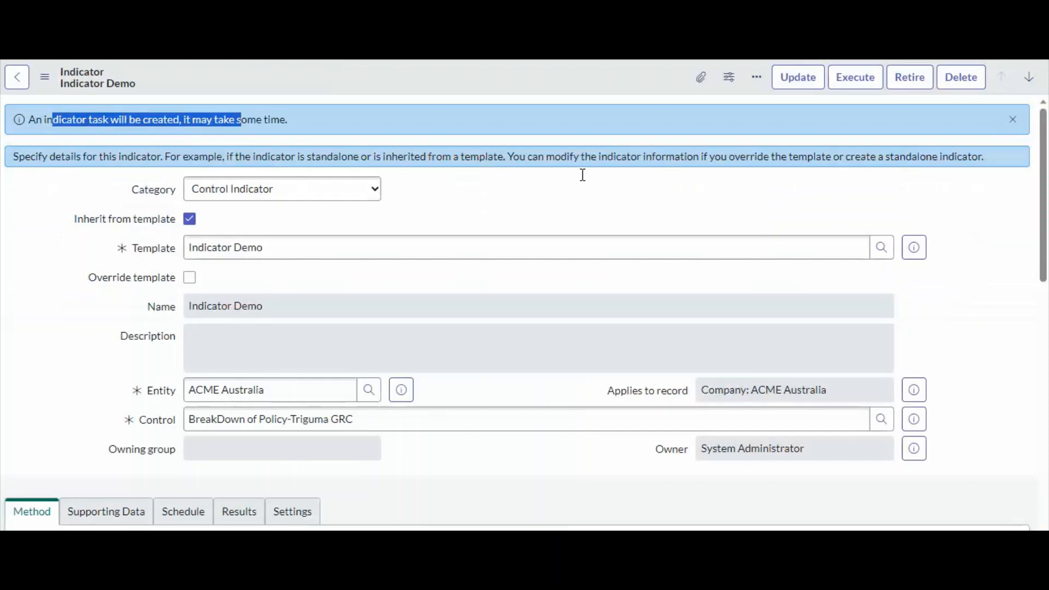
Refresh the list of indicator results on the Indicator Demo record.
{"action": "scroll", "coordinate": [436, 324], "scroll_direction": "down", "scroll_amount": 10}
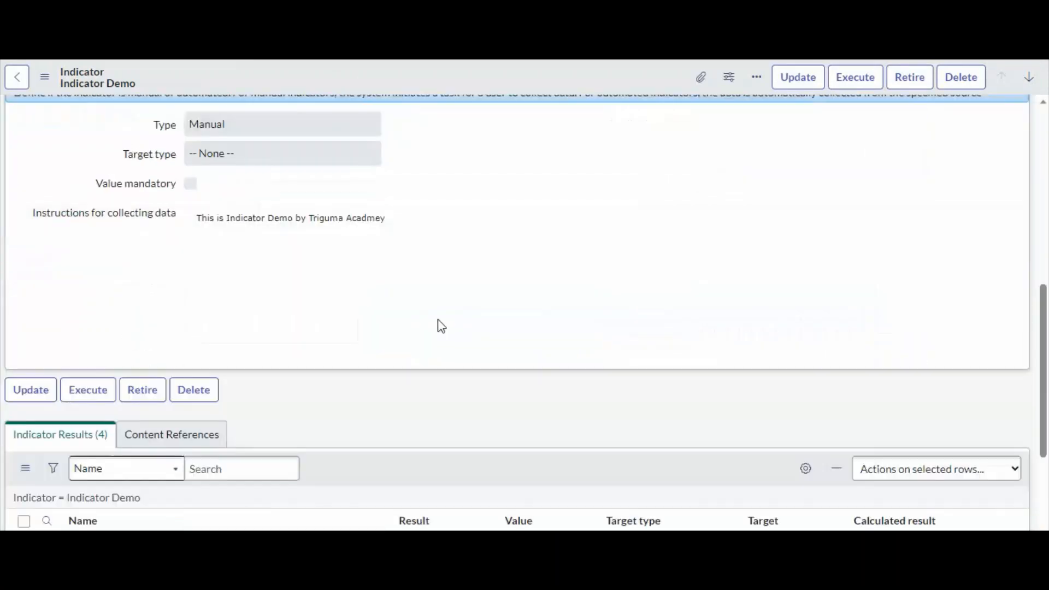
{"action": "right_click", "coordinate": [384, 291]}
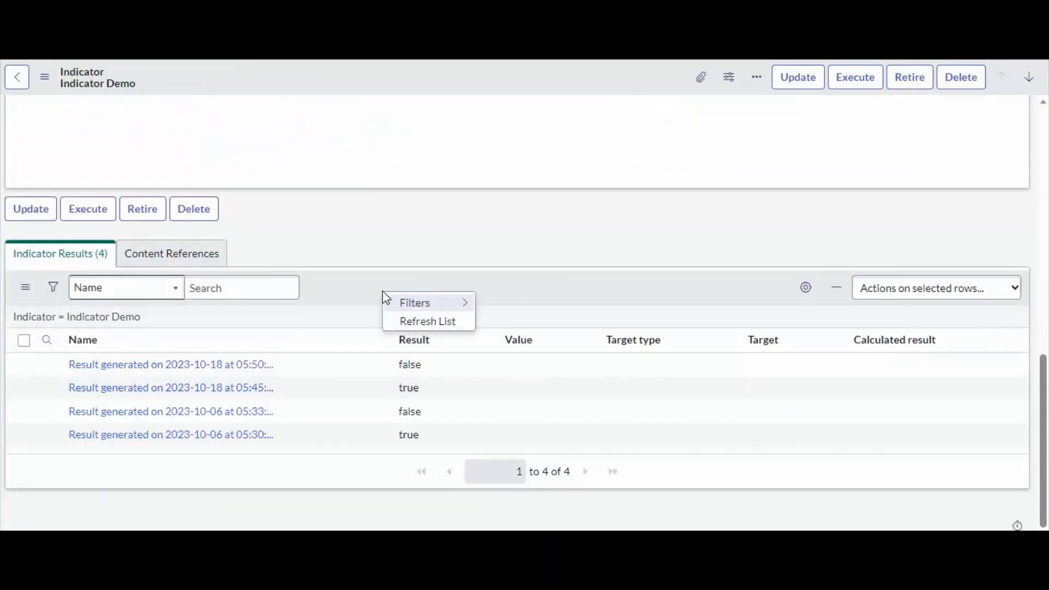
{"action": "left_click", "coordinate": [405, 321]}
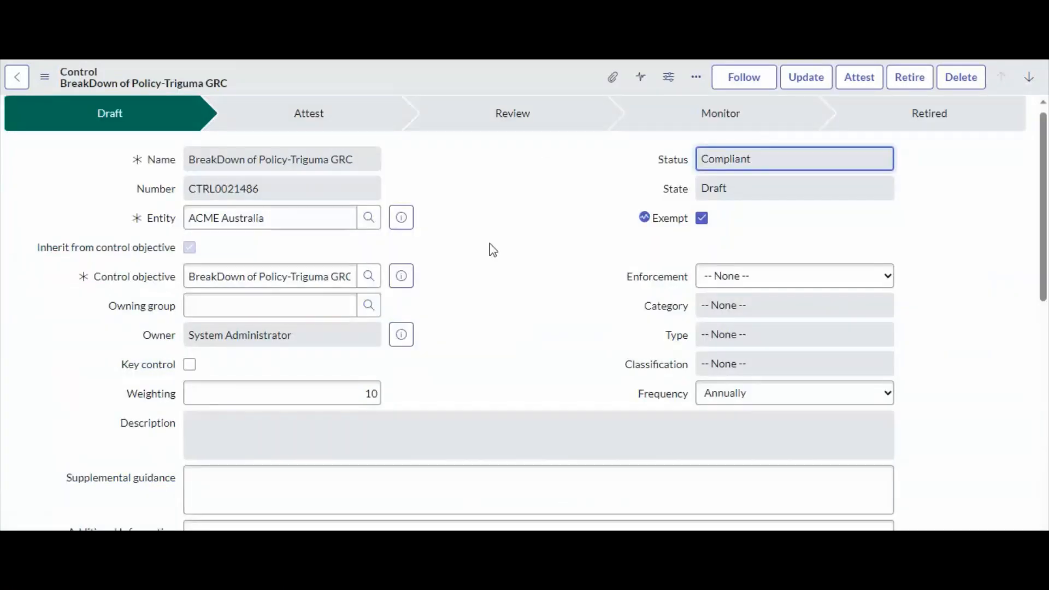
Refresh the issues list on the BreakDown of Policy-Triguma GRC control and examine the number and state of issue IPT0020011.
{"action": "scroll", "coordinate": [485, 343], "scroll_direction": "down", "scroll_amount": 10}
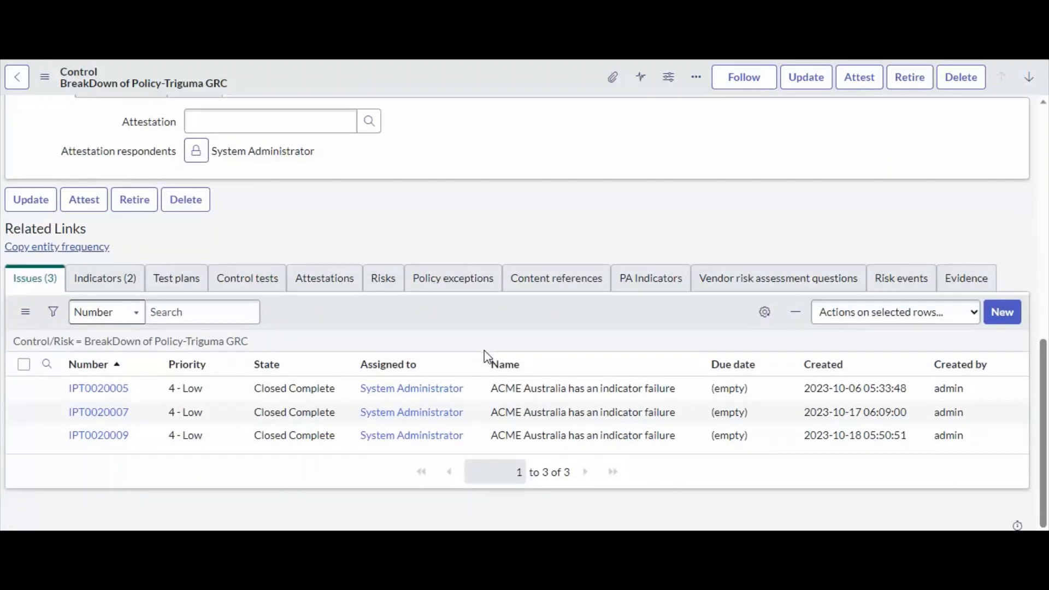
{"action": "right_click", "coordinate": [389, 314]}
{"action": "left_click", "coordinate": [420, 347]}
{"action": "left_click_drag", "start_coordinate": [164, 460], "coordinate": [65, 462]}
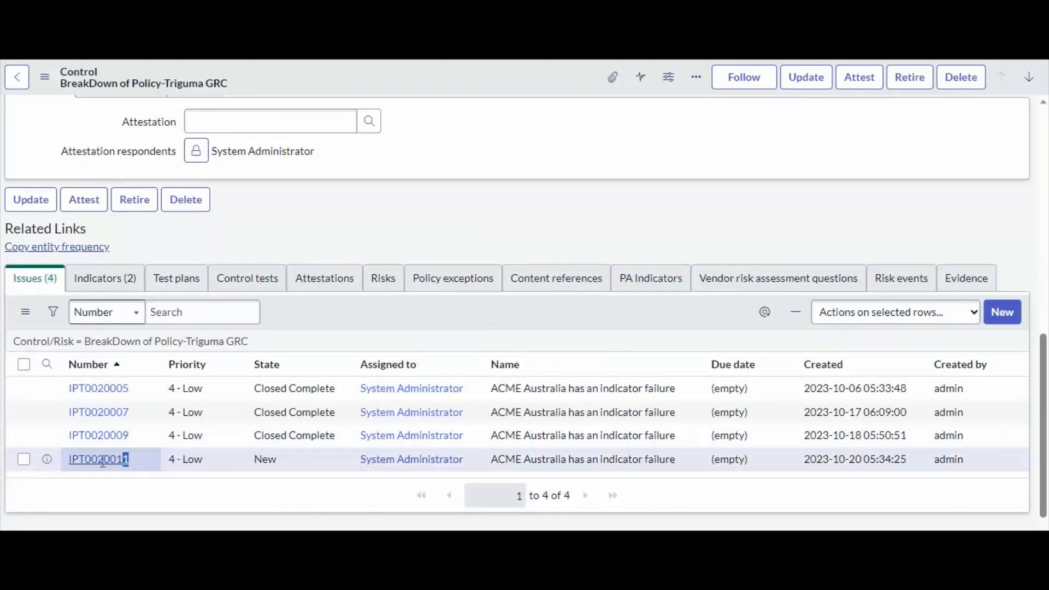
{"action": "left_click", "coordinate": [166, 495]}
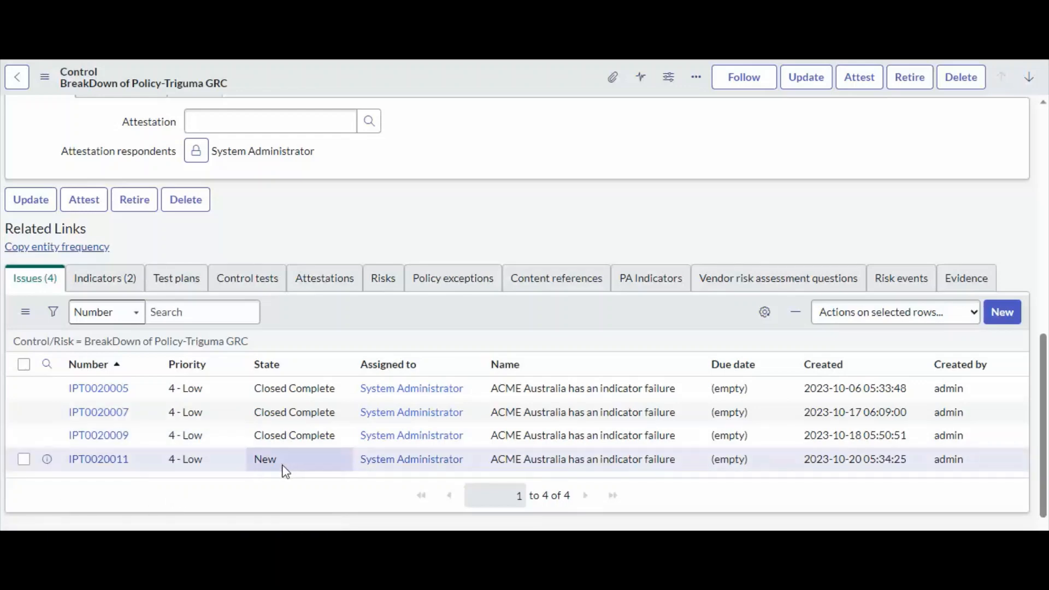
{"action": "left_click_drag", "start_coordinate": [291, 466], "coordinate": [61, 462]}
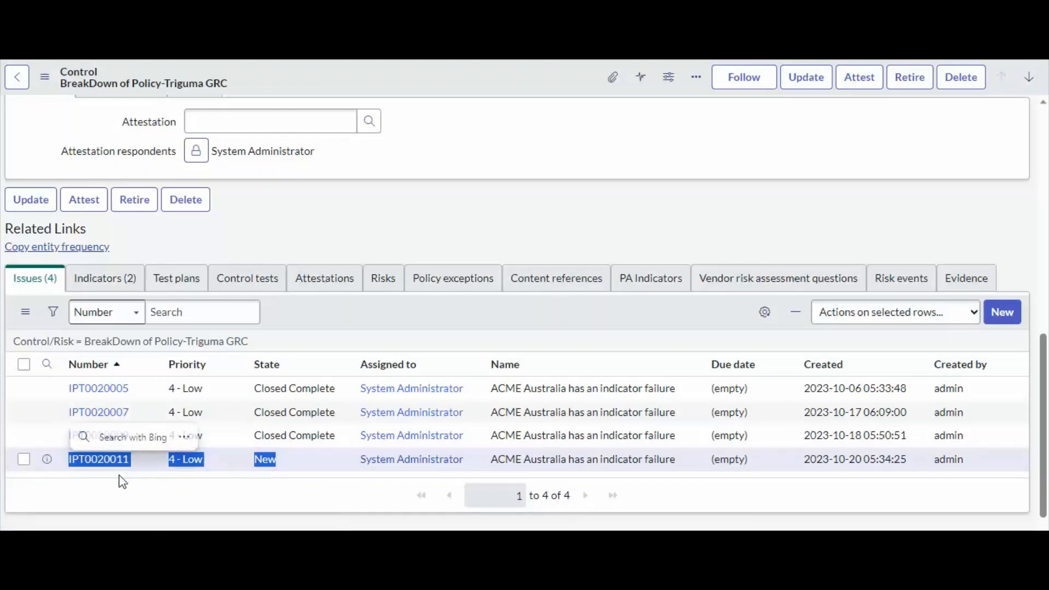
Recheck the control's compliance status against the policy exception's number and duration, and revisit the indicator task list.
{"action": "scroll", "coordinate": [181, 491], "scroll_direction": "up", "scroll_amount": 15}
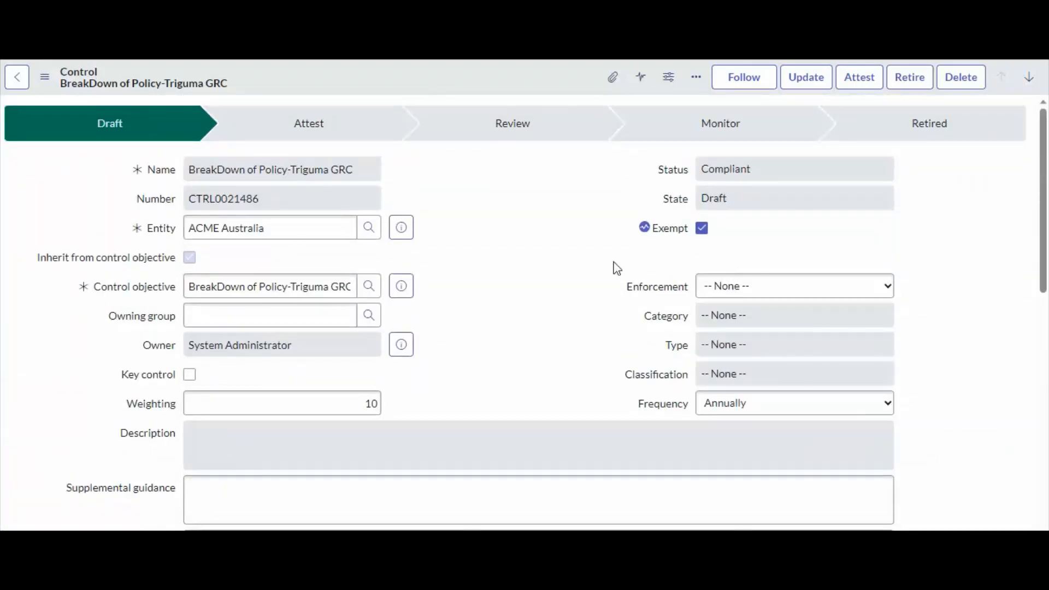
{"action": "left_click", "coordinate": [756, 173]}
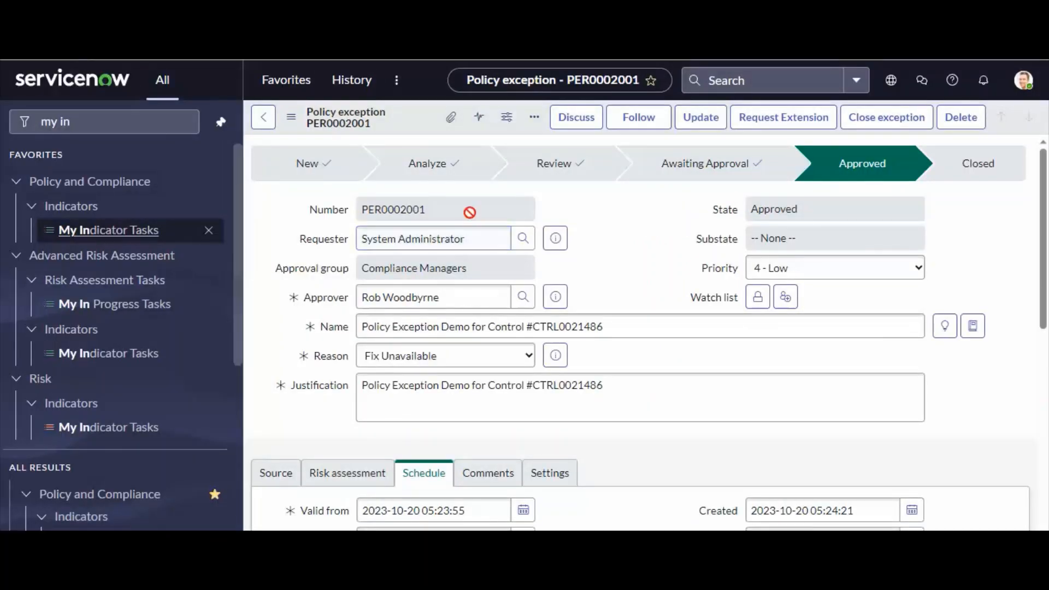
{"action": "double_click", "coordinate": [469, 211]}
{"action": "scroll", "coordinate": [409, 383], "scroll_direction": "down", "scroll_amount": 3}
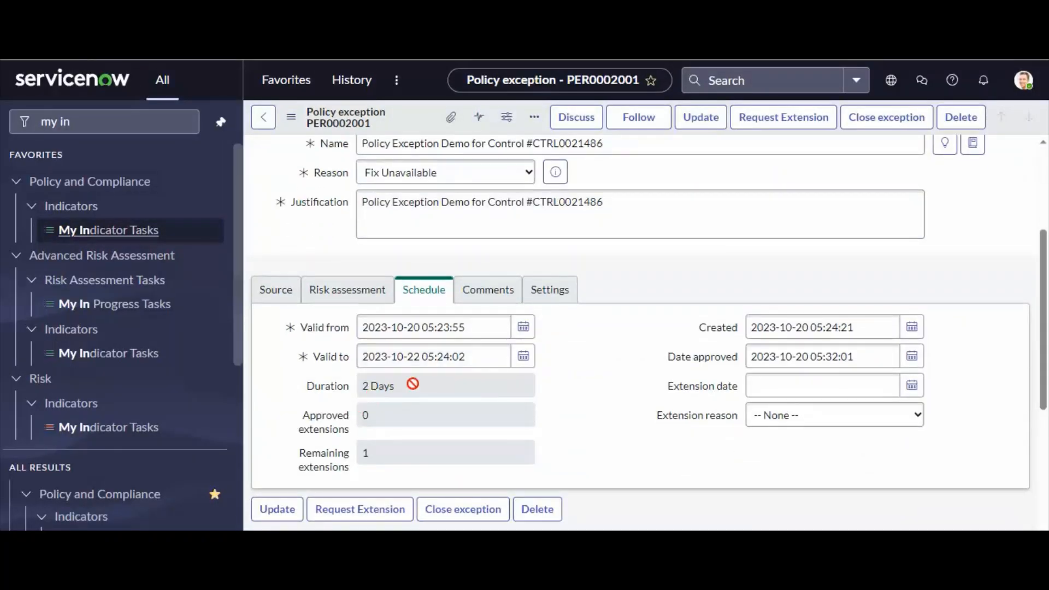
{"action": "double_click", "coordinate": [294, 389]}
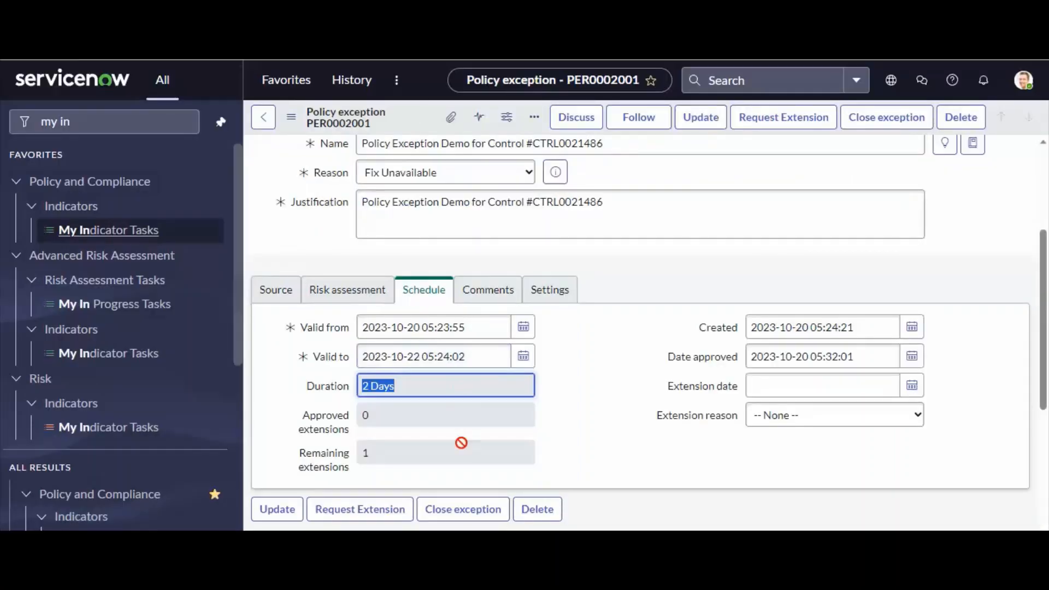
{"action": "scroll", "coordinate": [464, 437], "scroll_direction": "down", "scroll_amount": 4}
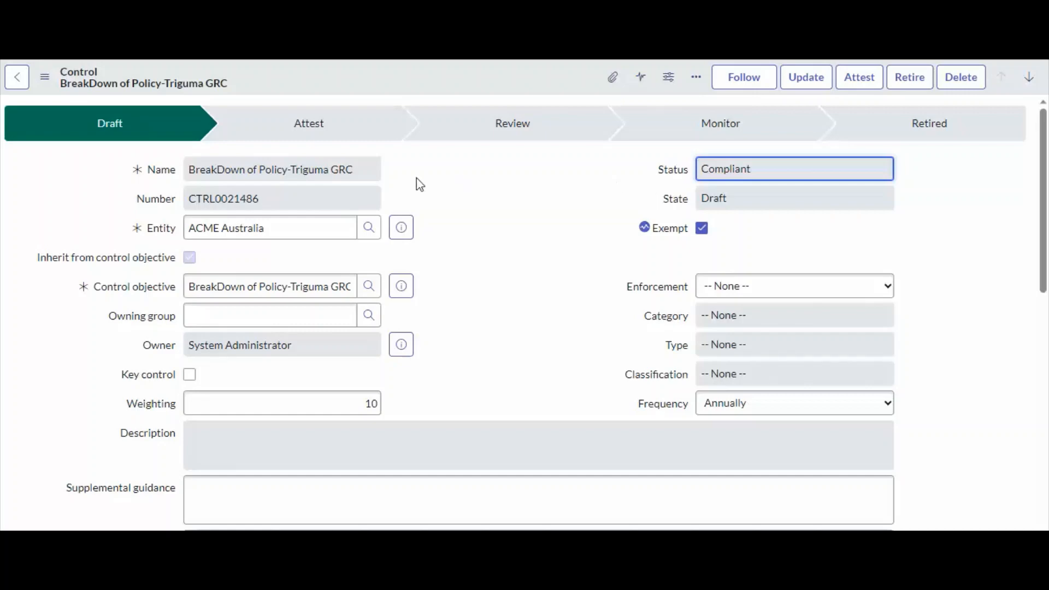
Review the control's name, status and issues list, and examine the schedule's extension fields and the main details of its policy exception.
{"action": "left_click_drag", "start_coordinate": [345, 170], "coordinate": [149, 178]}
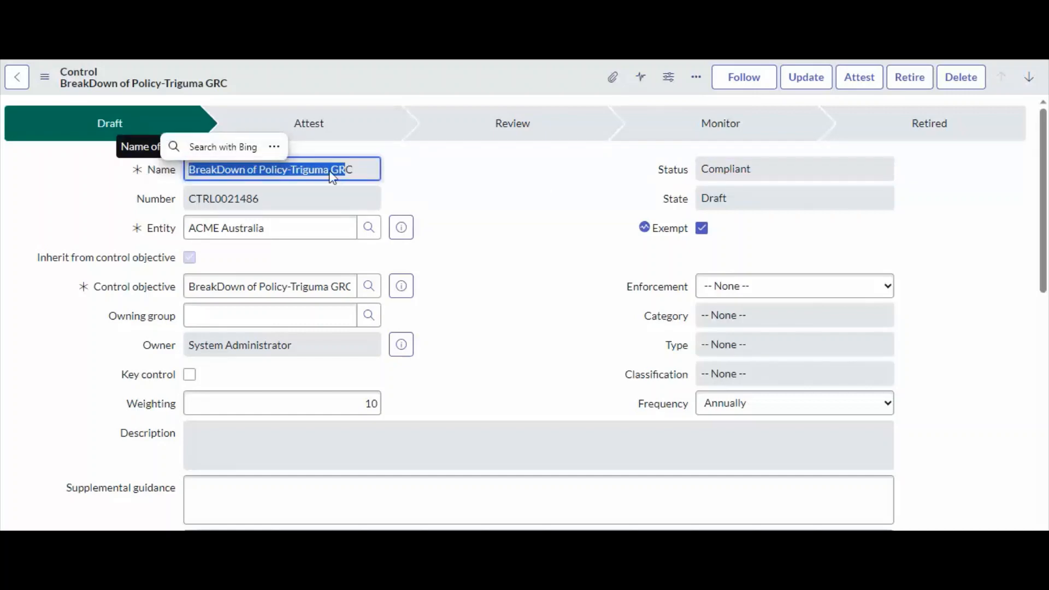
{"action": "left_click", "coordinate": [773, 177]}
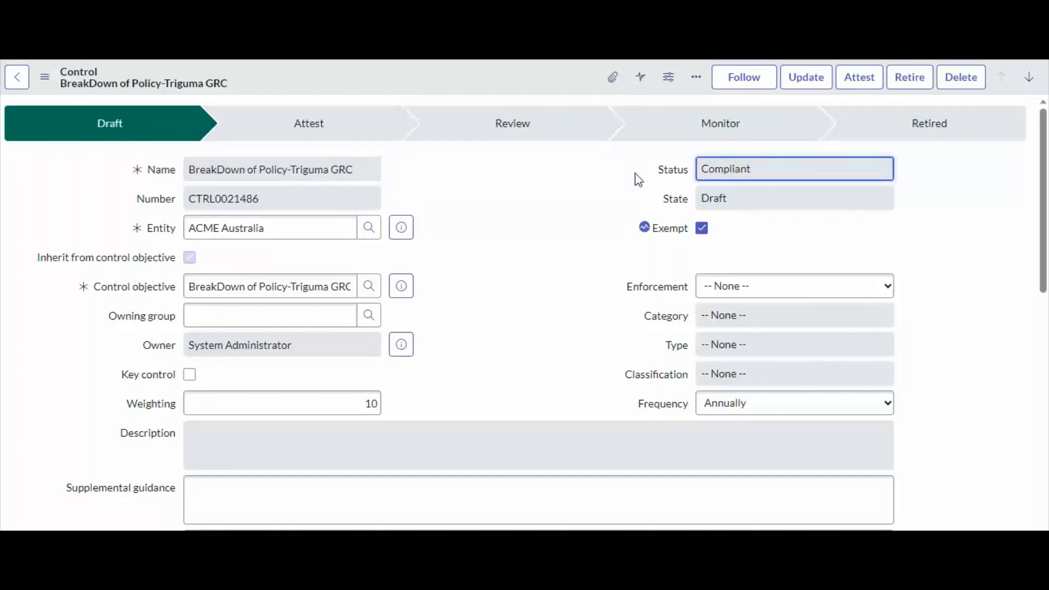
{"action": "scroll", "coordinate": [403, 343], "scroll_direction": "down", "scroll_amount": 10}
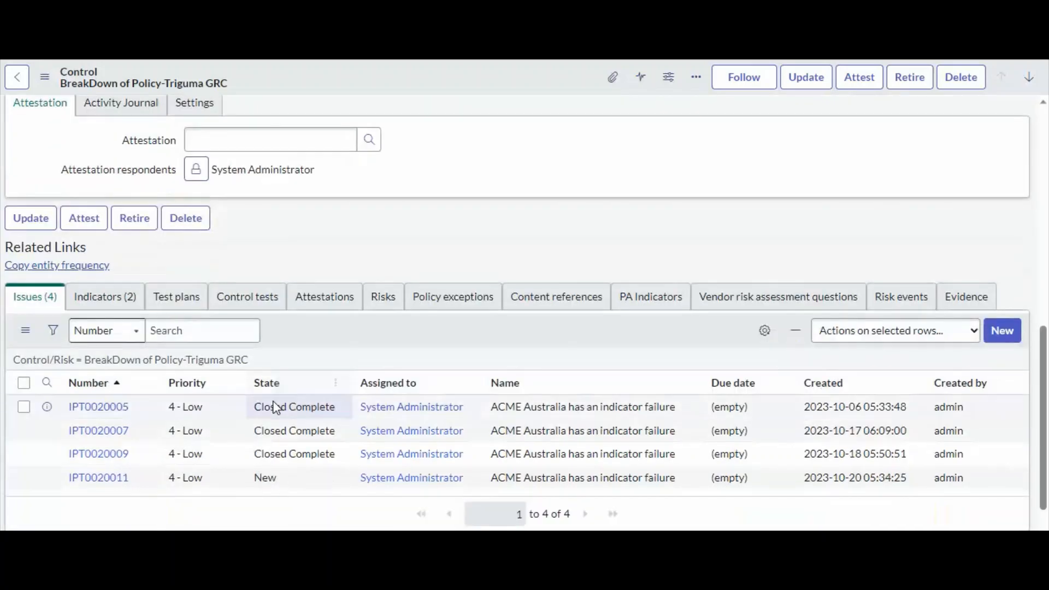
{"action": "scroll", "coordinate": [371, 331], "scroll_direction": "up", "scroll_amount": 10}
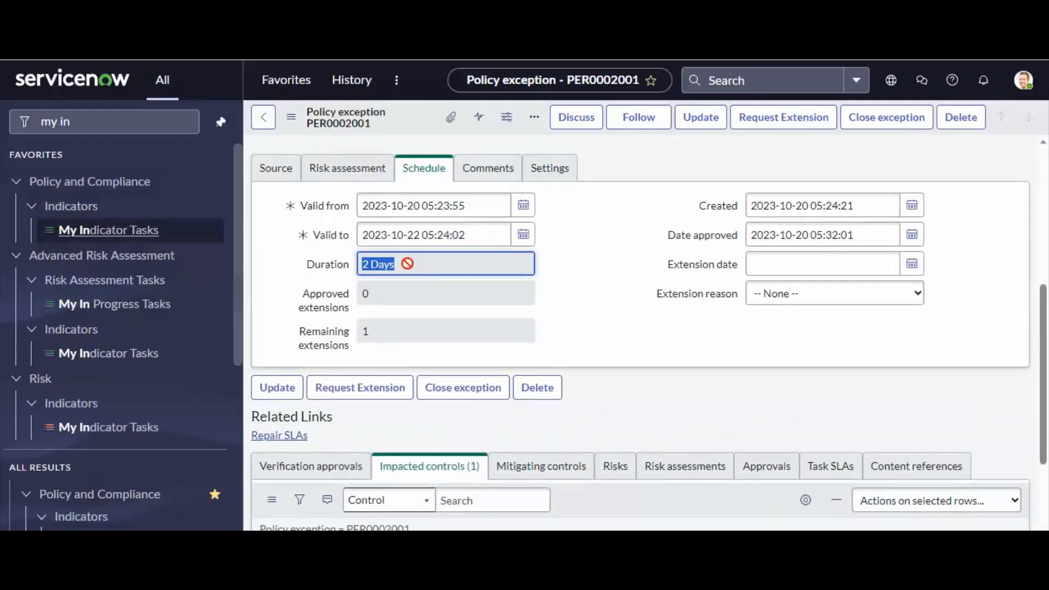
{"action": "left_click", "coordinate": [479, 293]}
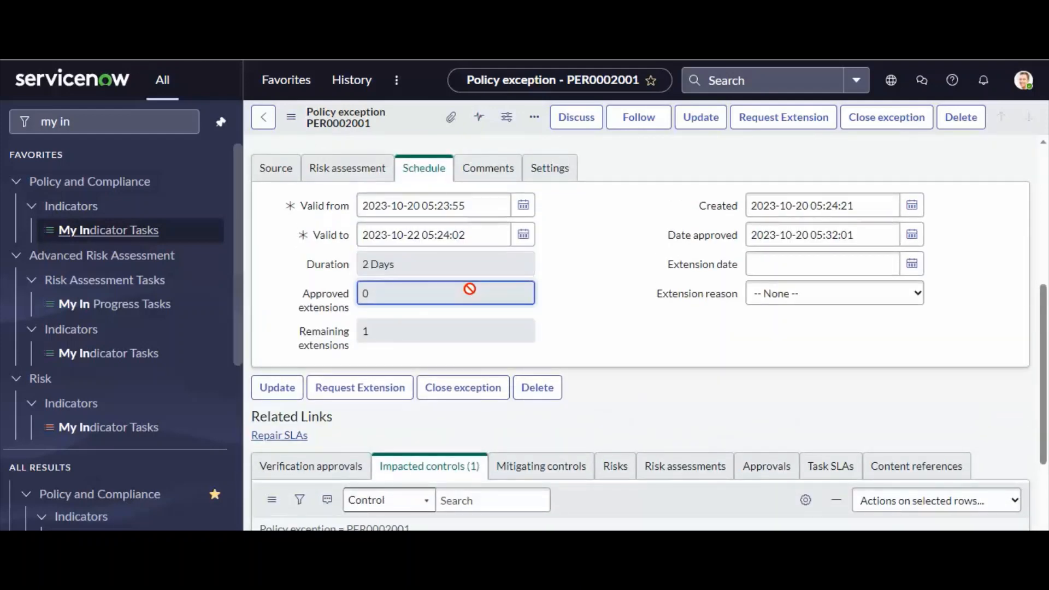
{"action": "left_click", "coordinate": [655, 332]}
{"action": "scroll", "coordinate": [655, 333], "scroll_direction": "up", "scroll_amount": 5}
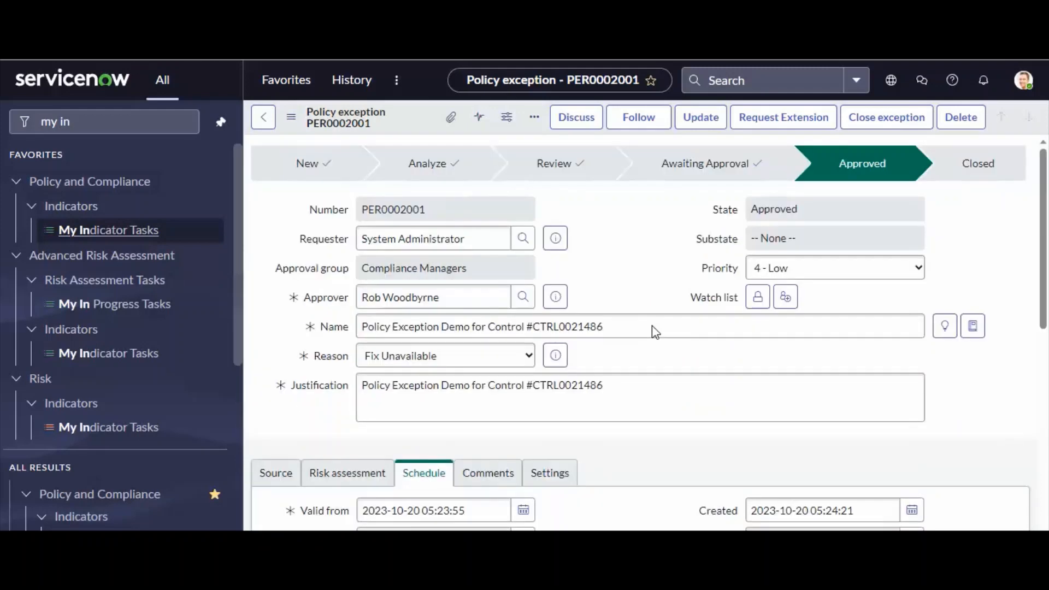
{"action": "left_click", "coordinate": [654, 326]}
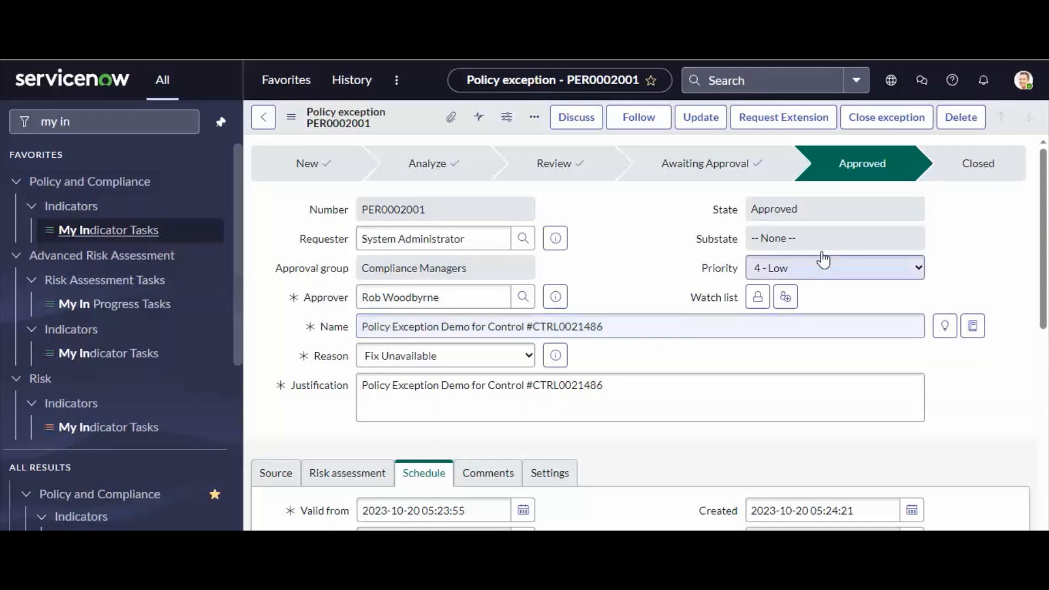
Clear the navigator filter and return to the ServiceNow home page.
{"action": "left_click", "coordinate": [74, 124]}
{"action": "key", "text": "BackSpace"}
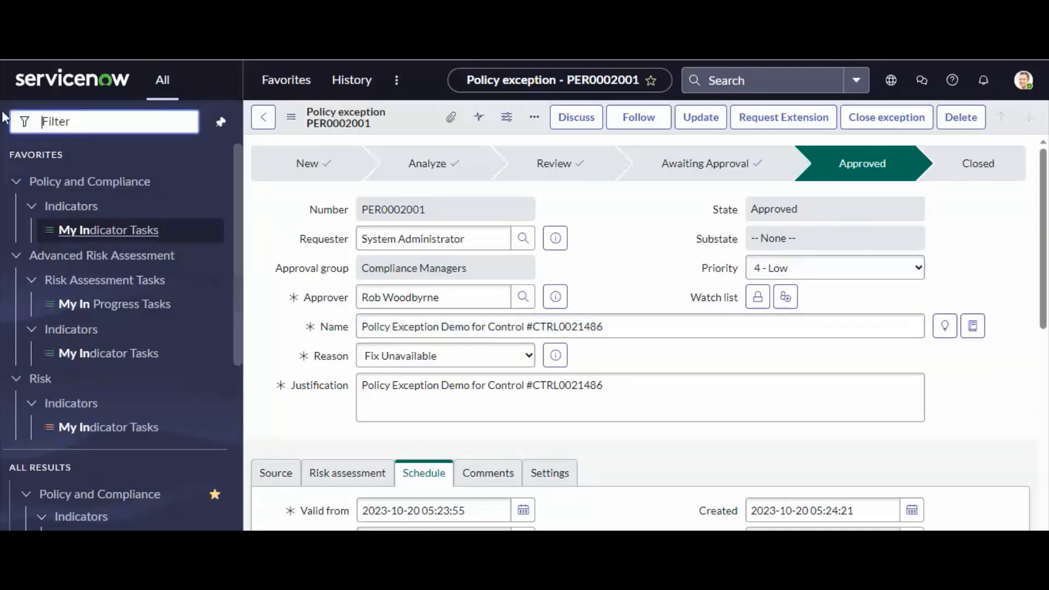
{"action": "left_click", "coordinate": [23, 82]}
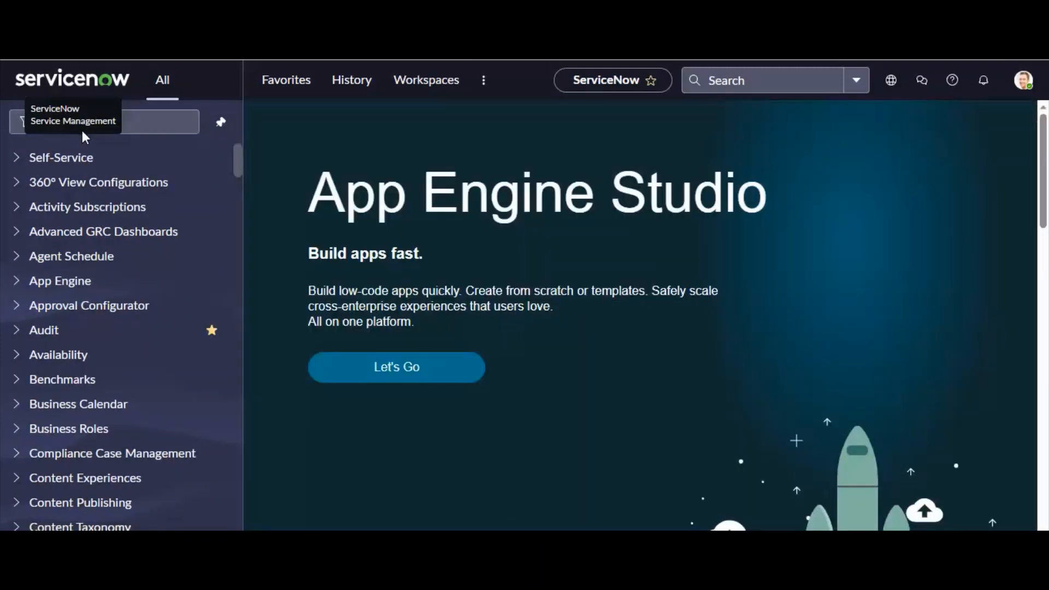